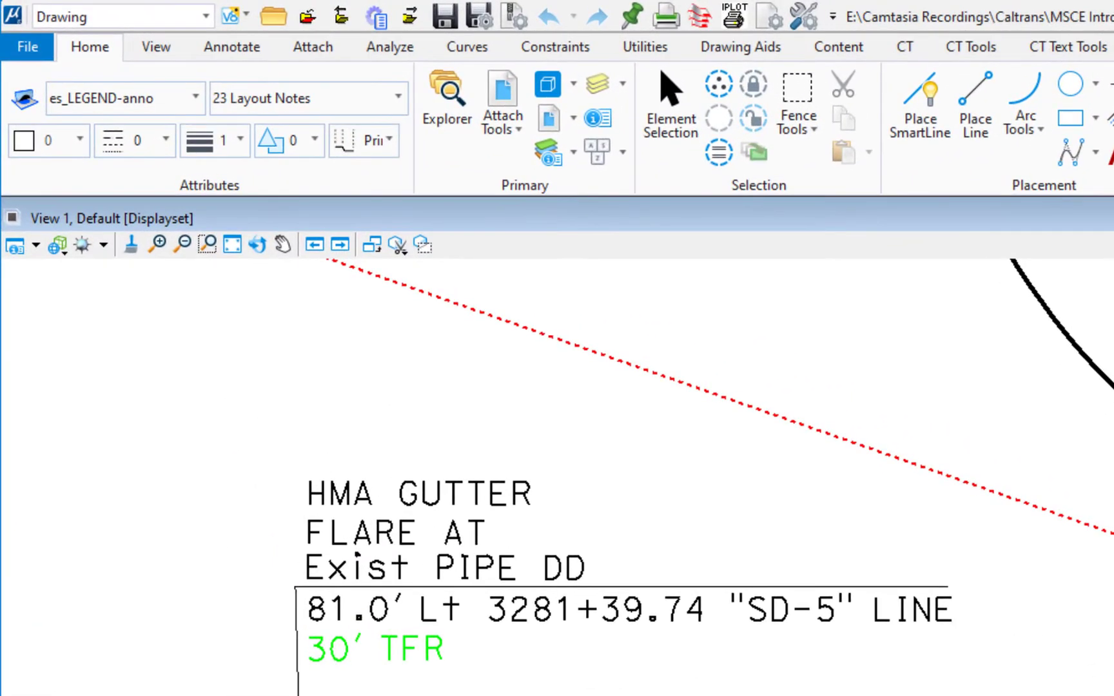
- Start placing a new text element with the text style set to Style (none)
{"action": "left_click", "coordinate": [229, 50]}
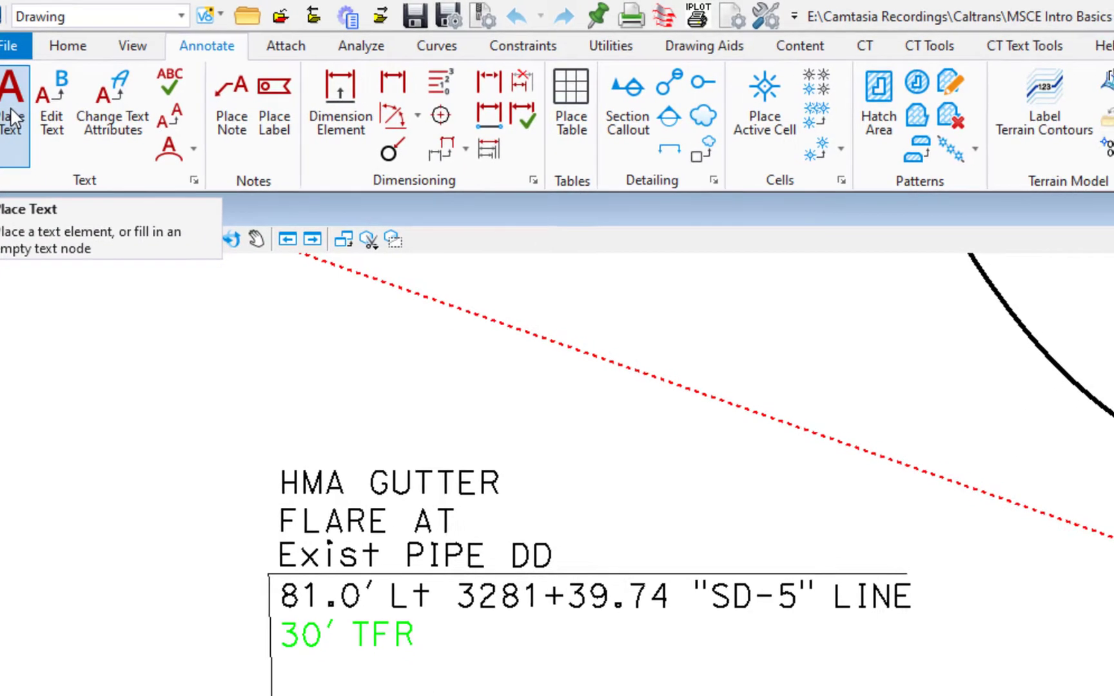
{"action": "left_click", "coordinate": [29, 112]}
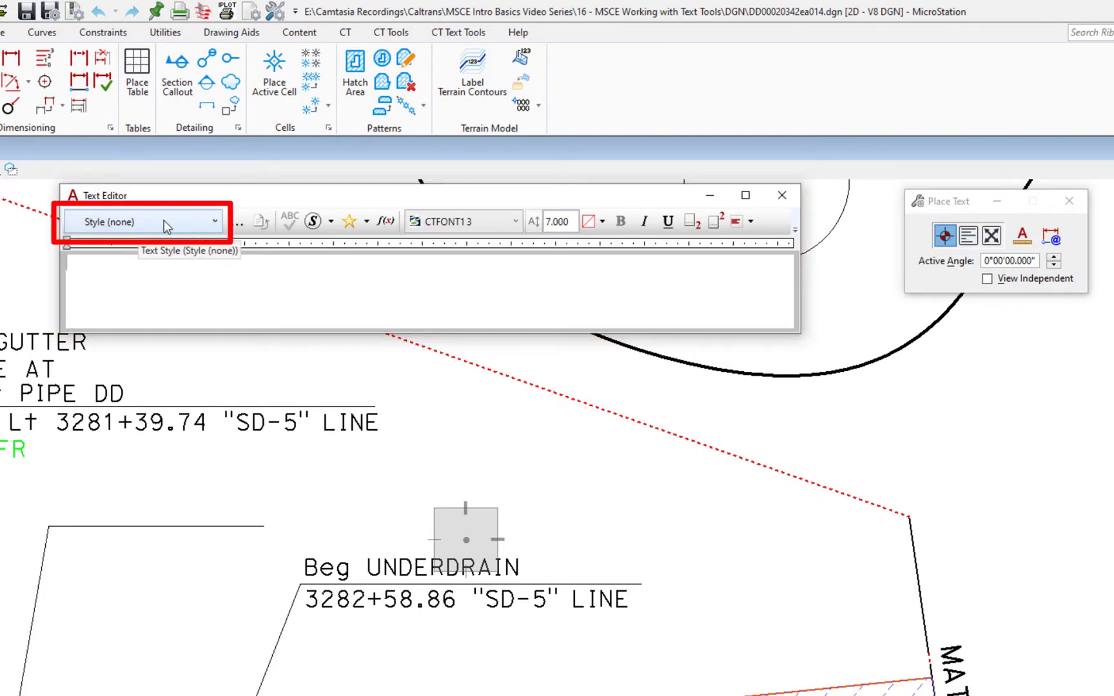
{"action": "left_click", "coordinate": [206, 223]}
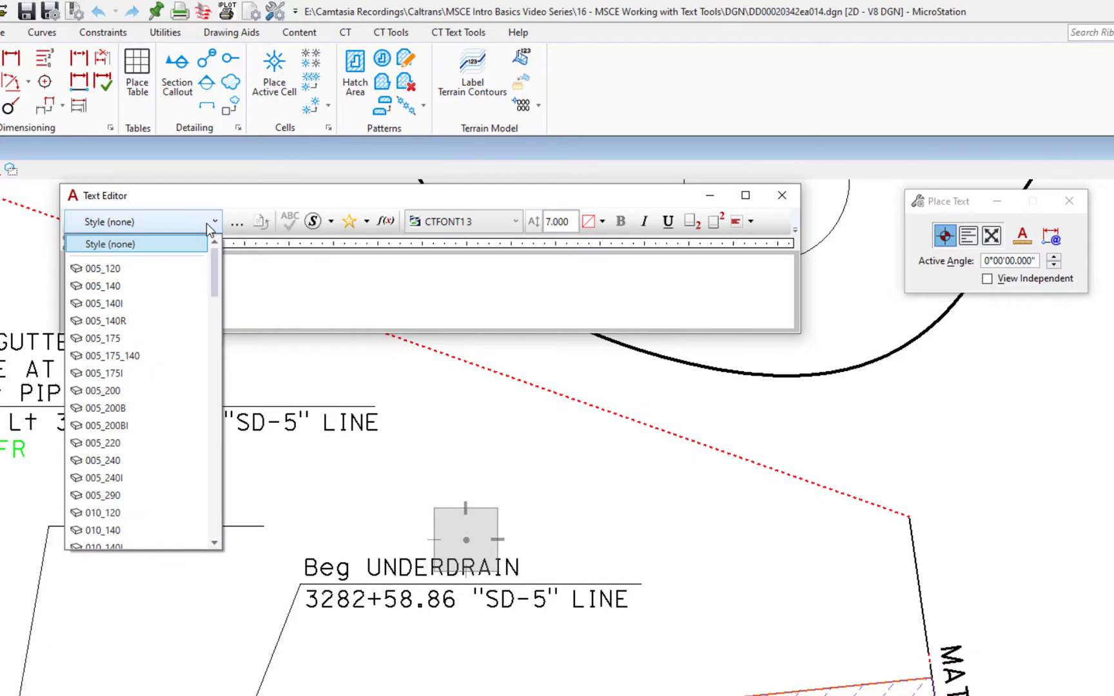
{"action": "left_click", "coordinate": [113, 243]}
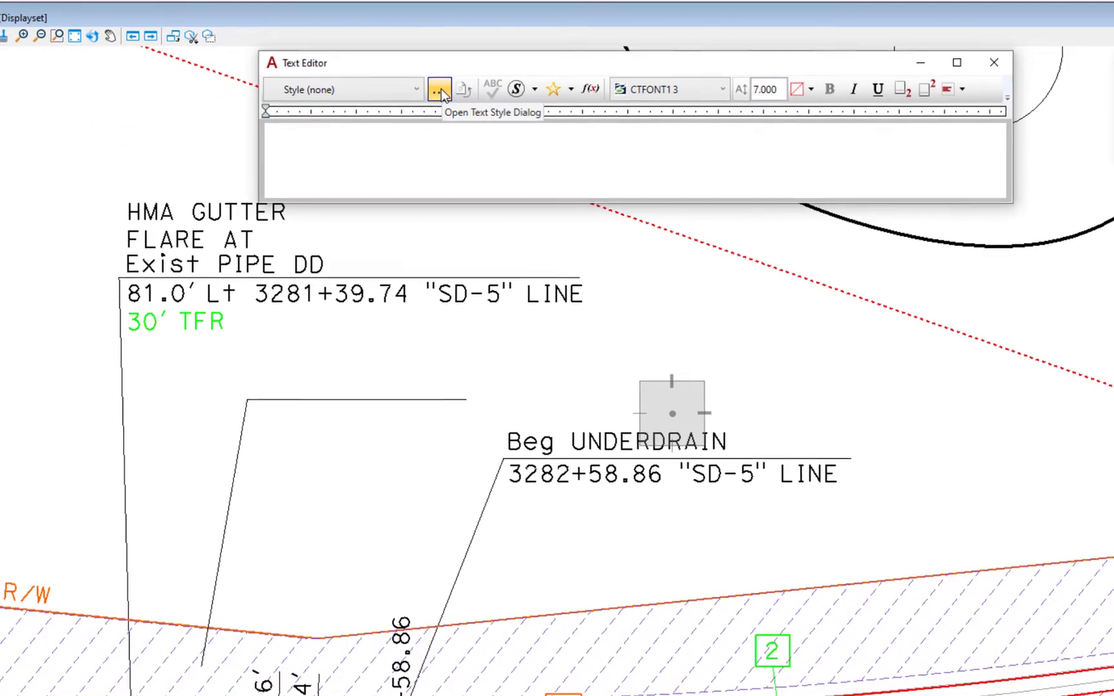
- Examine the general and spacing settings of Style (none) and the list of favorite symbols available for text
{"action": "left_click", "coordinate": [440, 90]}
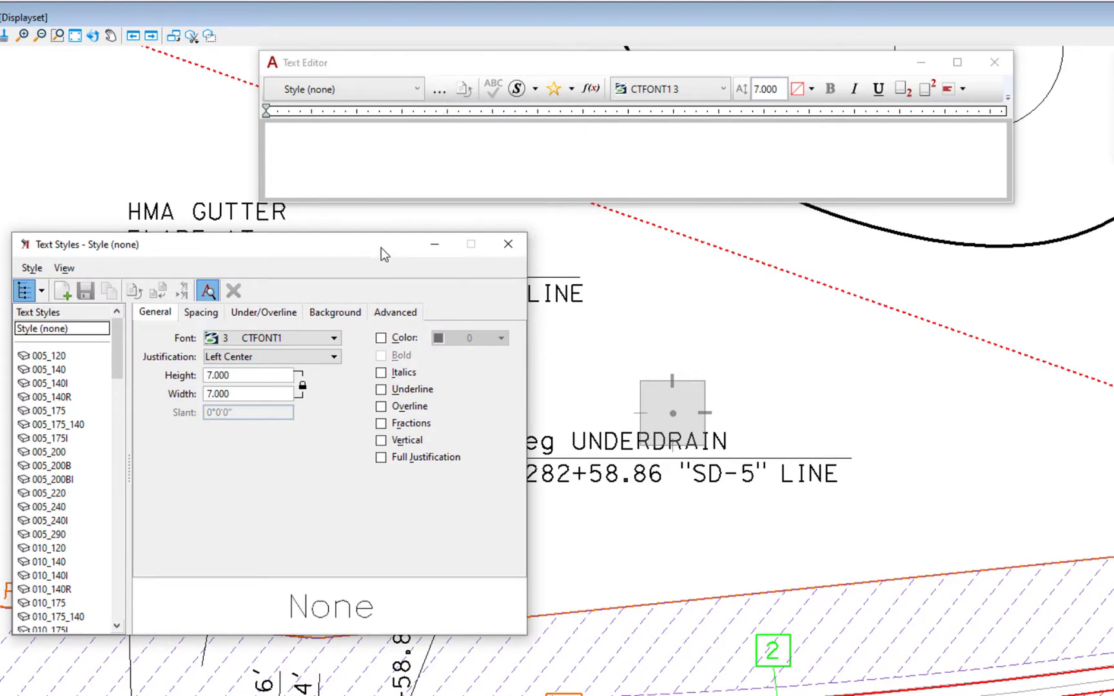
{"action": "left_click", "coordinate": [149, 313]}
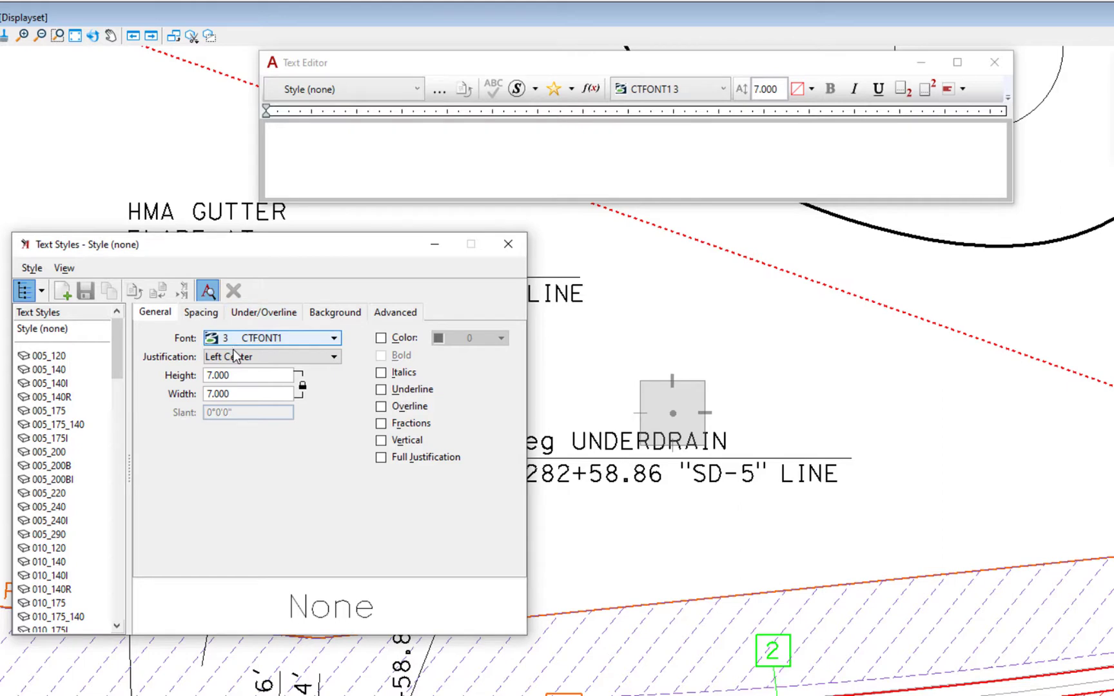
{"action": "left_click", "coordinate": [192, 315]}
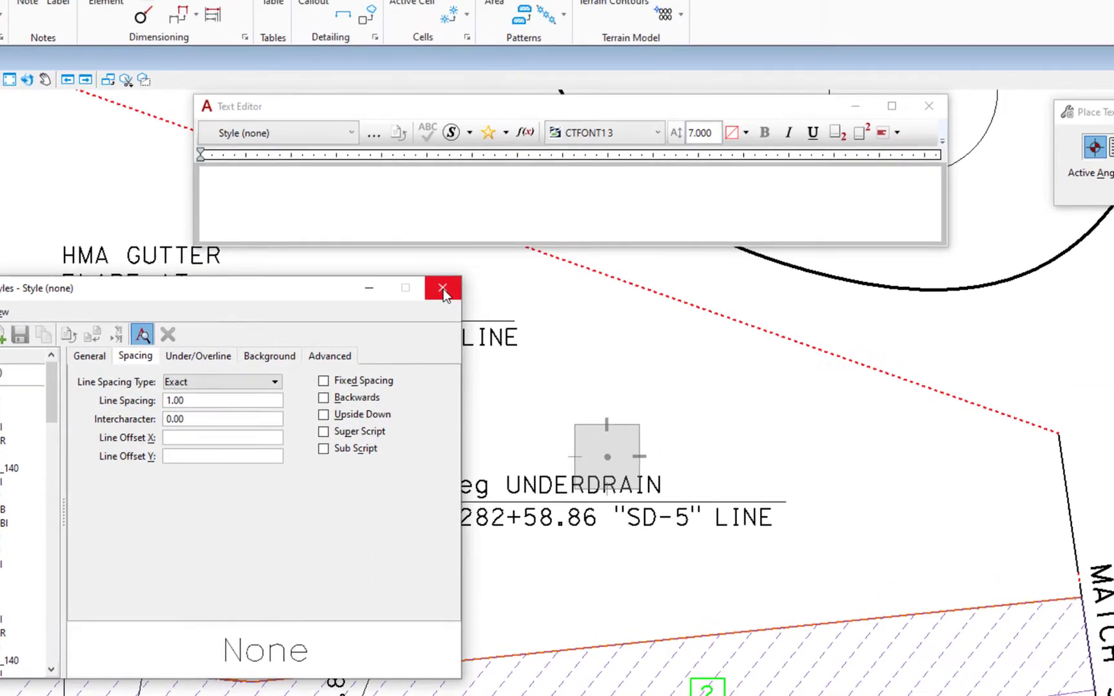
{"action": "left_click", "coordinate": [509, 245]}
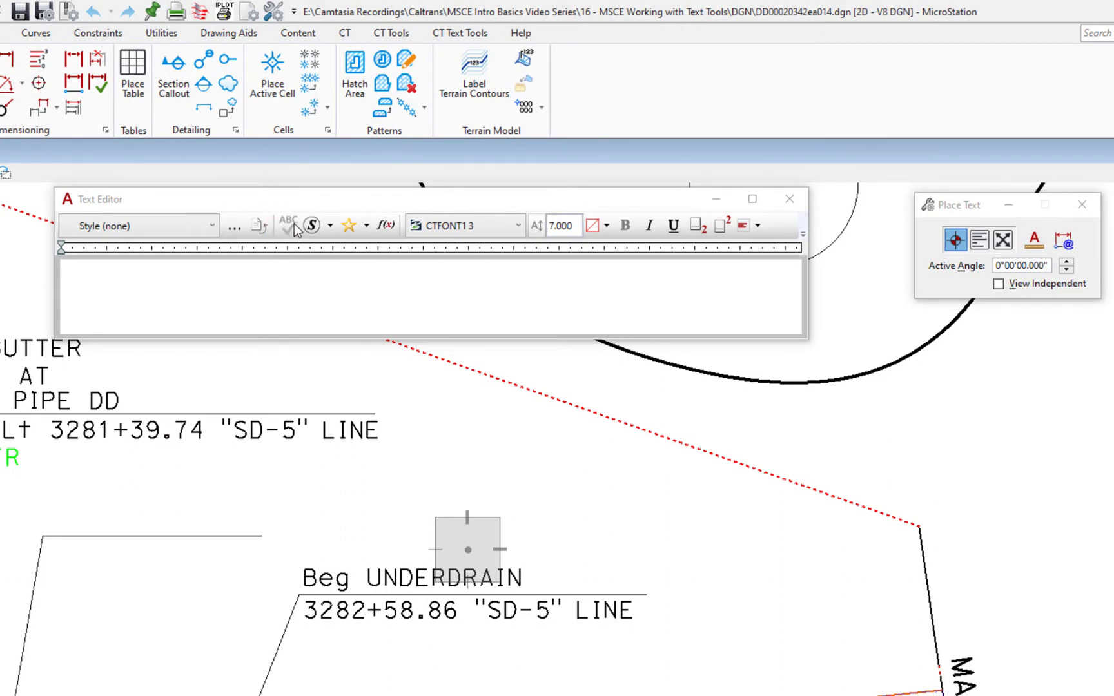
{"action": "left_click", "coordinate": [330, 227]}
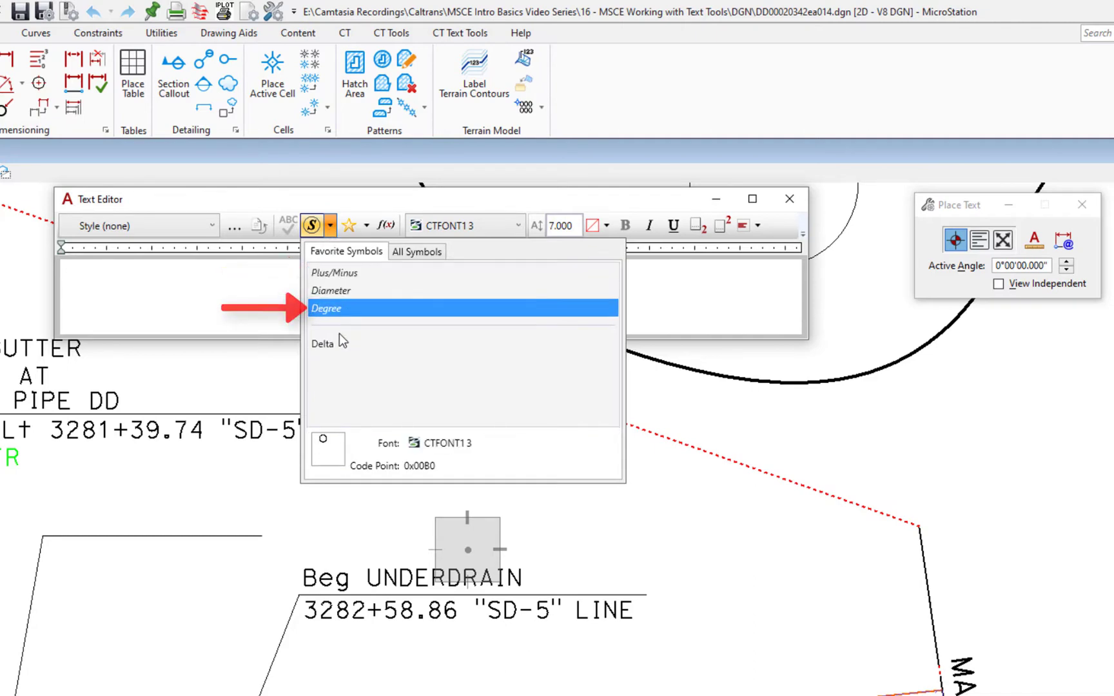
{"action": "left_click", "coordinate": [258, 313]}
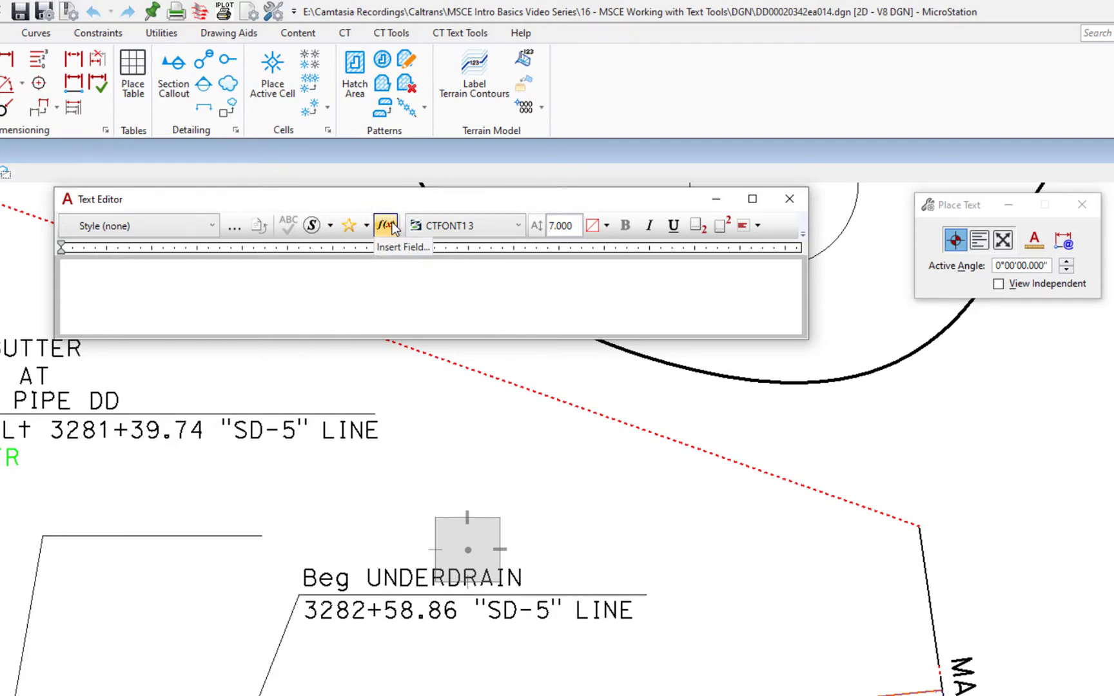
- Set the new text's font to CTFONT1 with left center justification, and make the text editor slightly narrower
{"action": "left_click", "coordinate": [503, 226]}
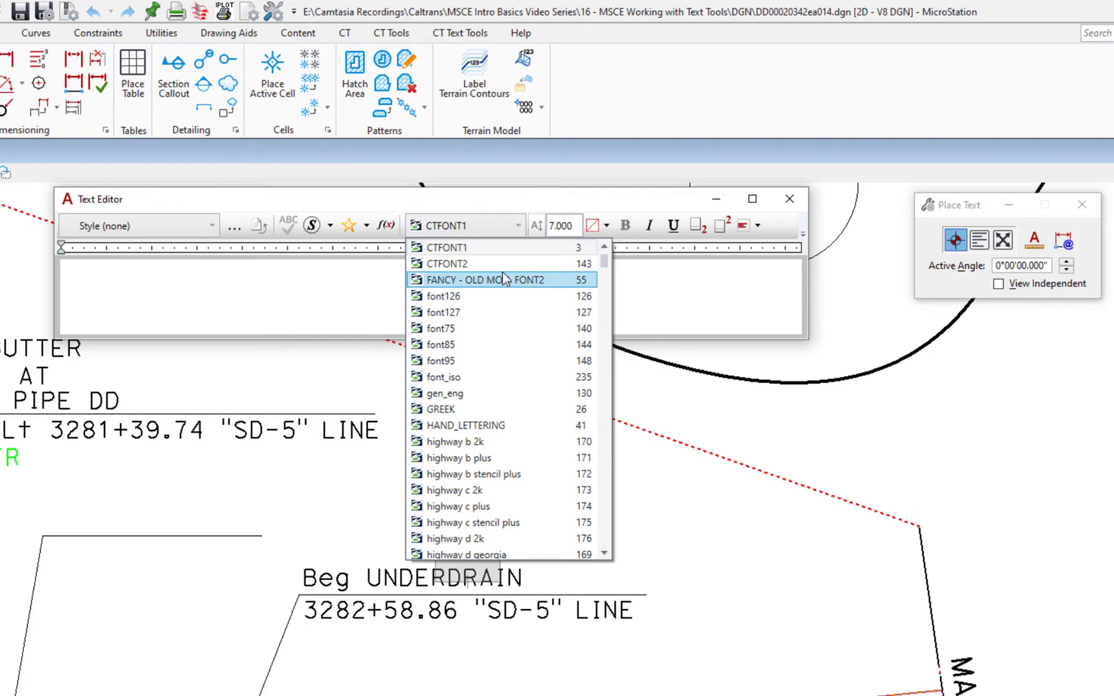
{"action": "scroll", "coordinate": [503, 273], "scroll_direction": "up", "scroll_amount": 1}
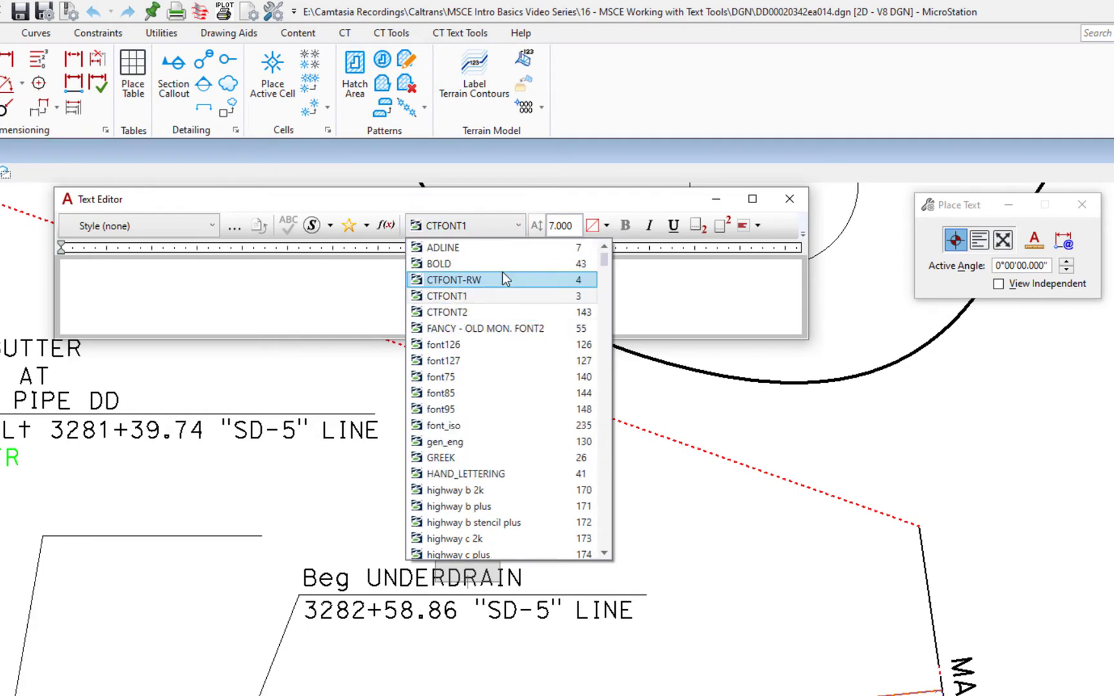
{"action": "left_click", "coordinate": [459, 298]}
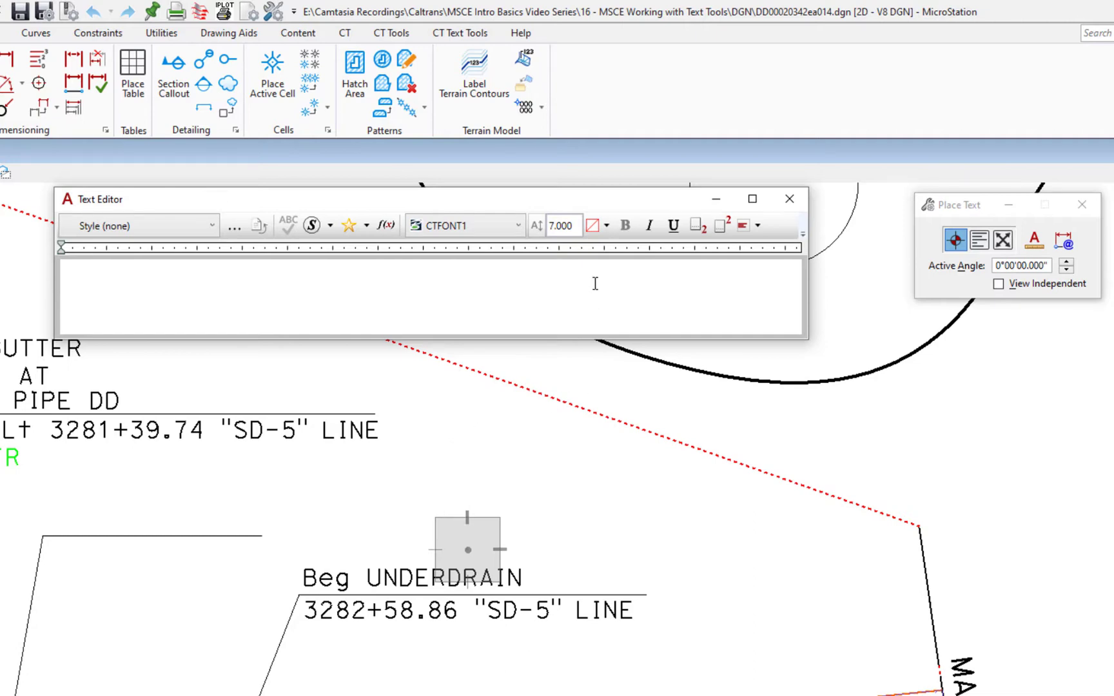
{"action": "left_click", "coordinate": [759, 226]}
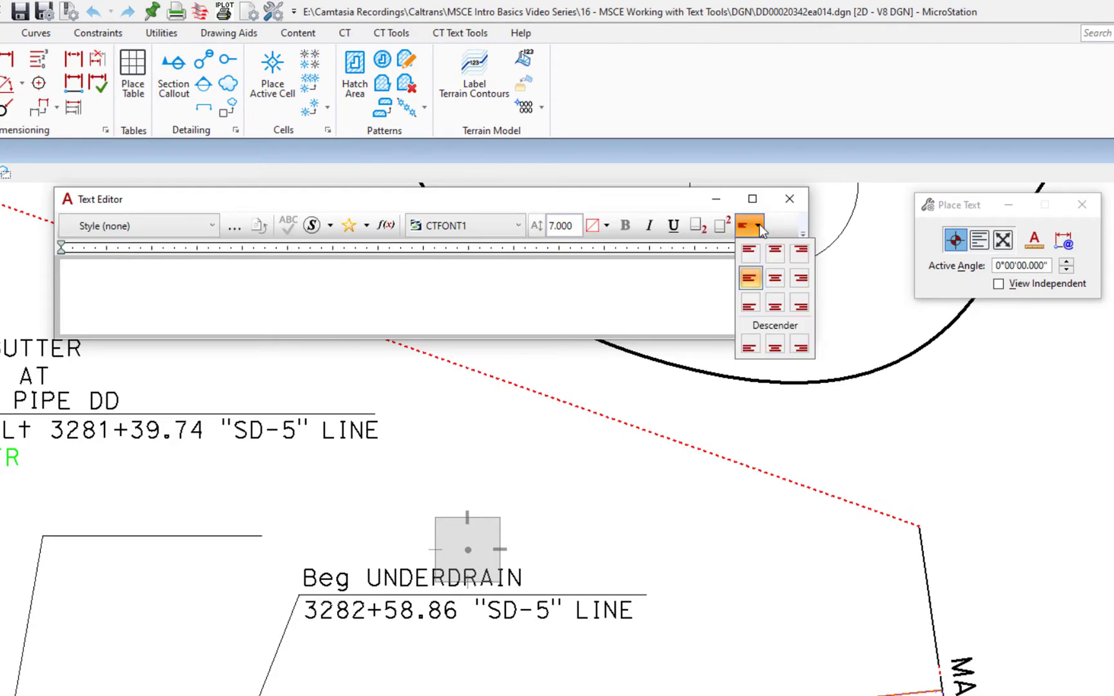
{"action": "left_click", "coordinate": [749, 278]}
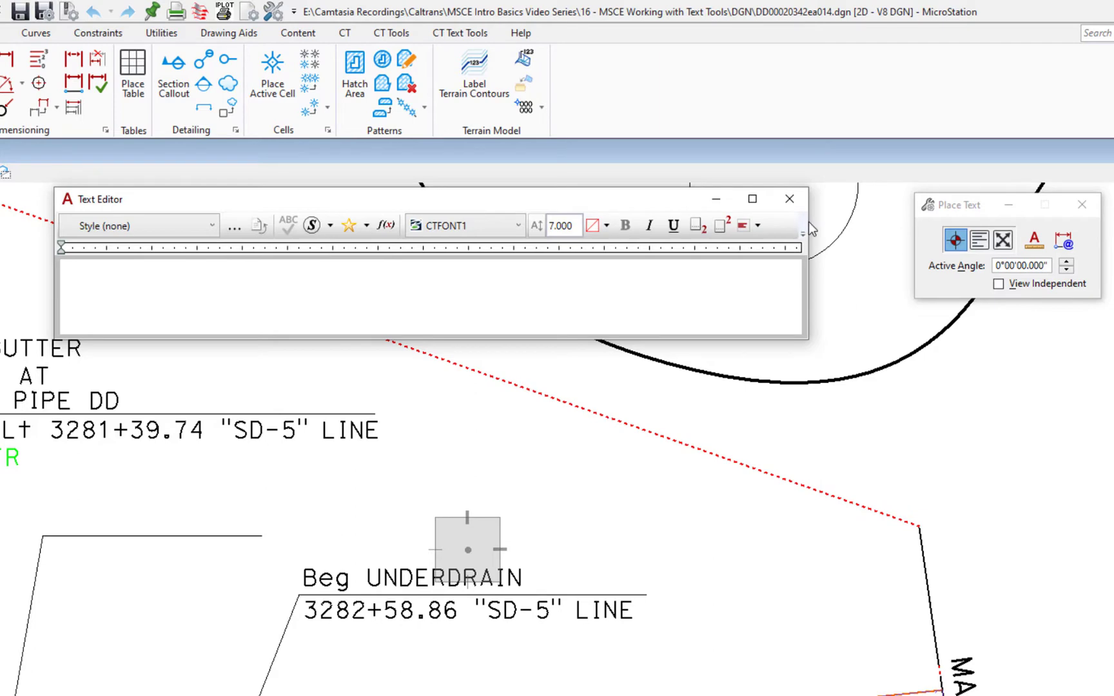
{"action": "mouse_move", "coordinate": [809, 227]}
{"action": "left_mouse_down"}
{"action": "mouse_move", "coordinate": [633, 221]}
{"action": "mouse_move", "coordinate": [886, 229]}
{"action": "mouse_move", "coordinate": [789, 233]}
{"action": "left_mouse_up"}
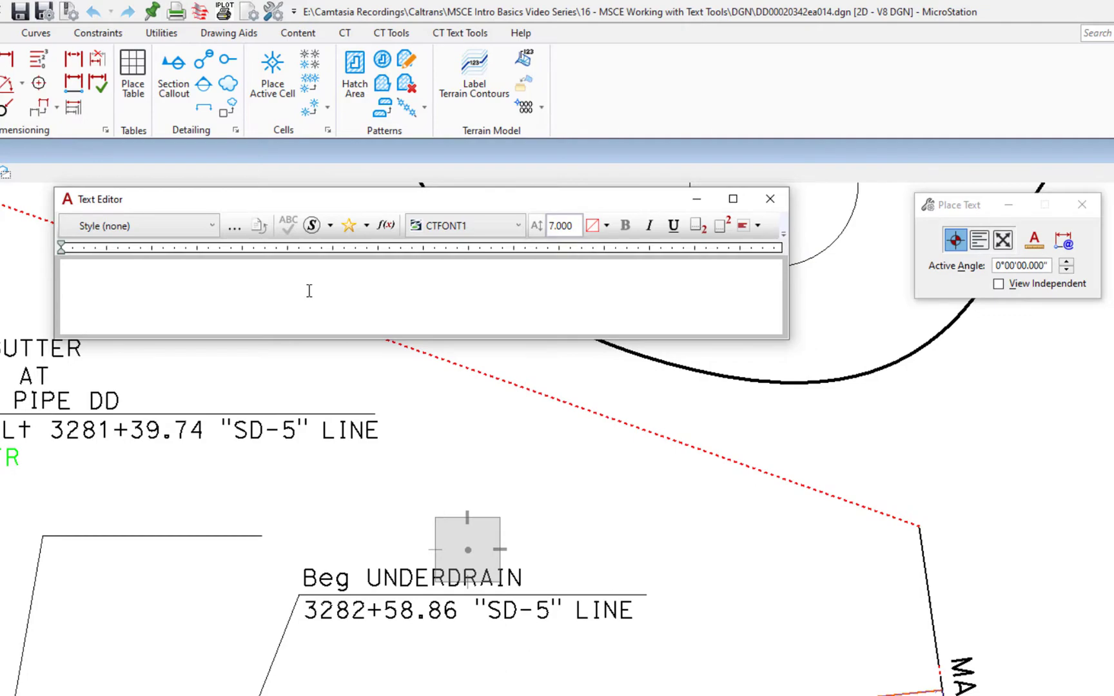
- Place the text "UNDERDRAIN" in the empty area below the "3282+58.86 "SD-5" LINE" label and end the placement
{"action": "type", "text": "UNDERDRAIN"}
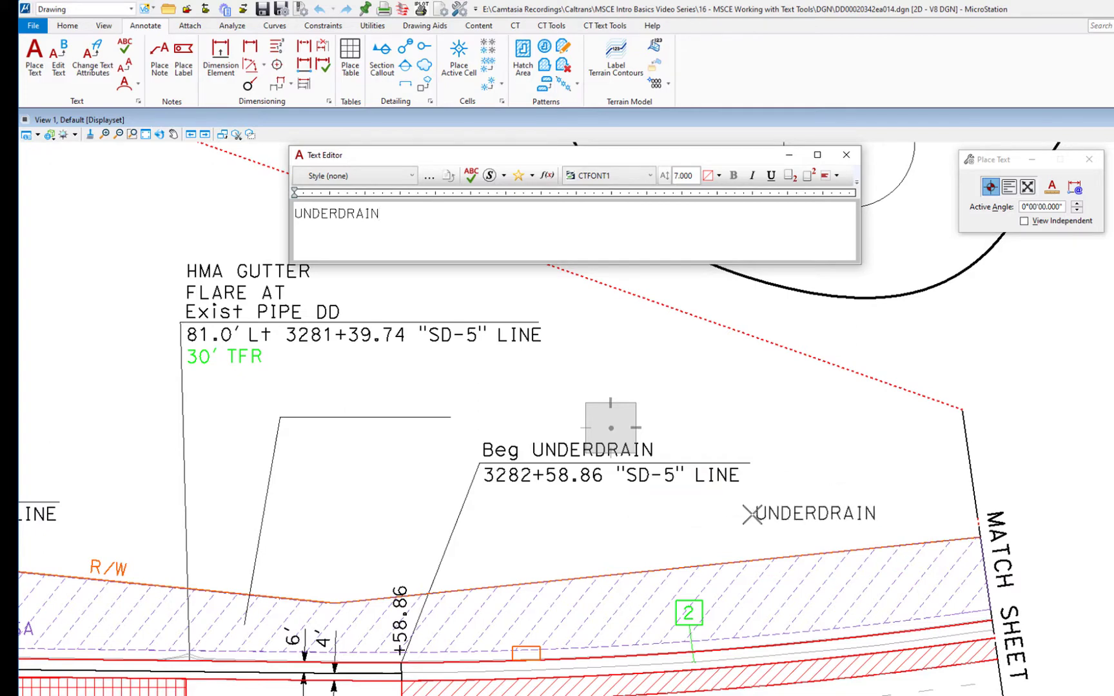
{"action": "left_click", "coordinate": [704, 515]}
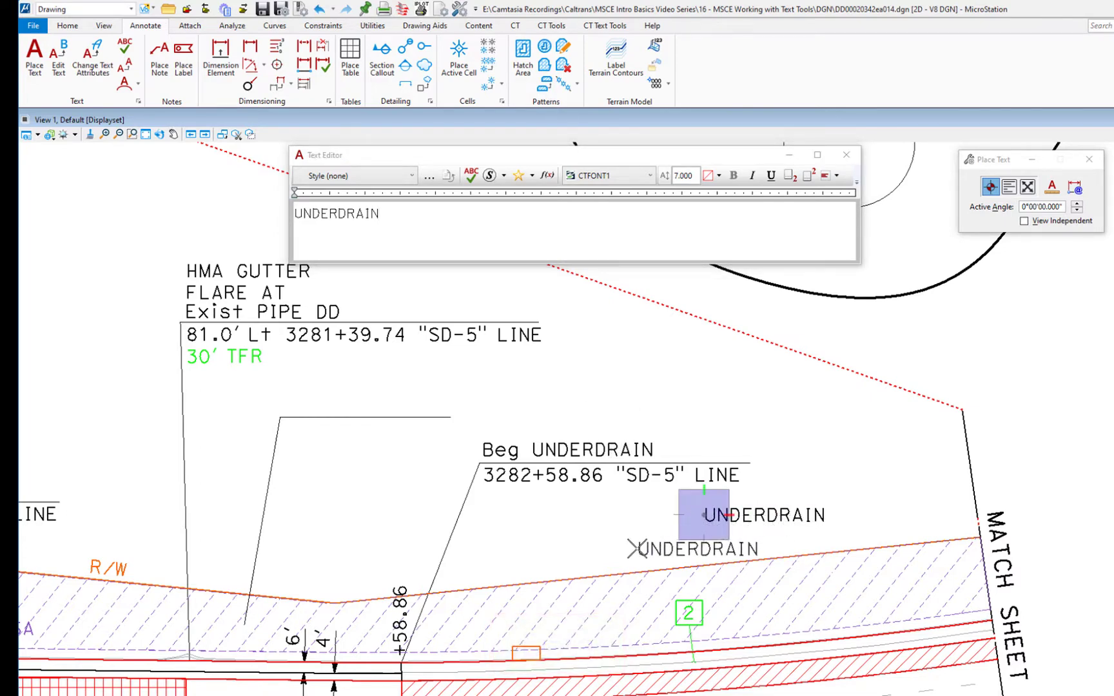
{"action": "right_click", "coordinate": [637, 549]}
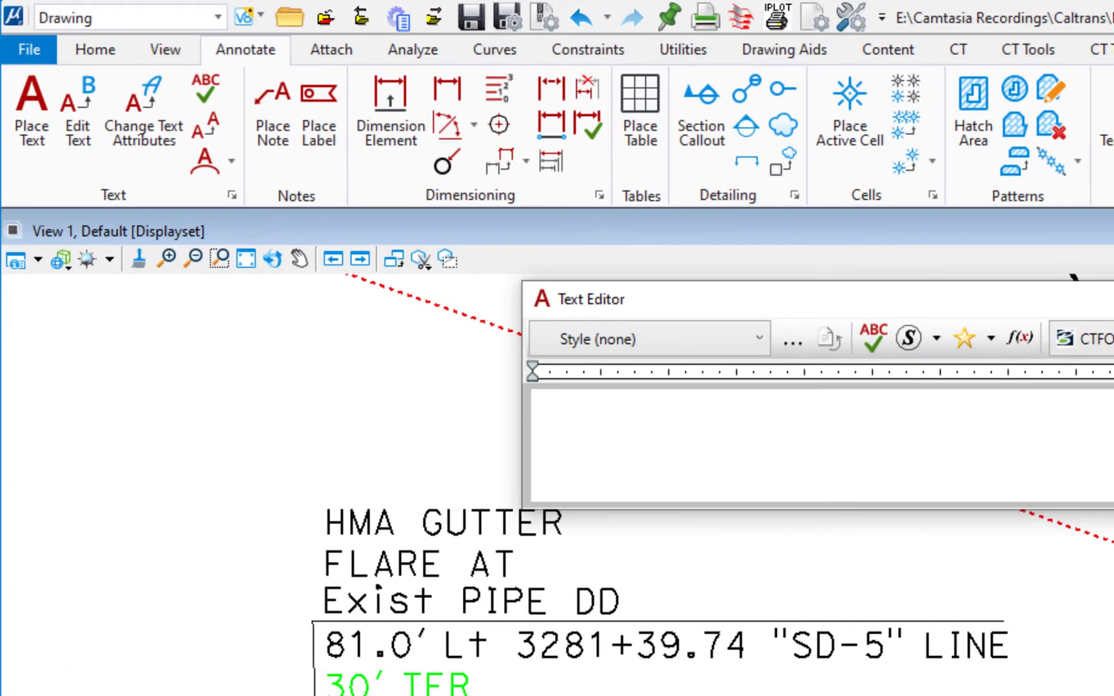
- Edit the newly placed "UNDERDRAIN" text so that it reads "Beg UNDERDRAIN"
{"action": "left_click", "coordinate": [82, 120]}
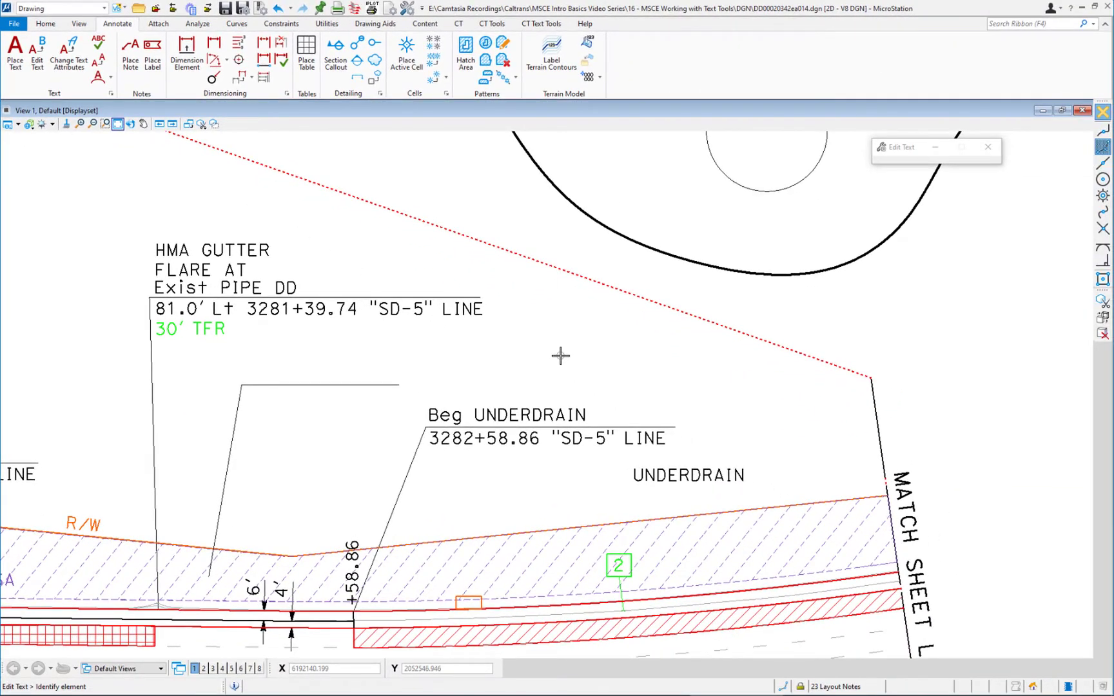
{"action": "left_click", "coordinate": [671, 475]}
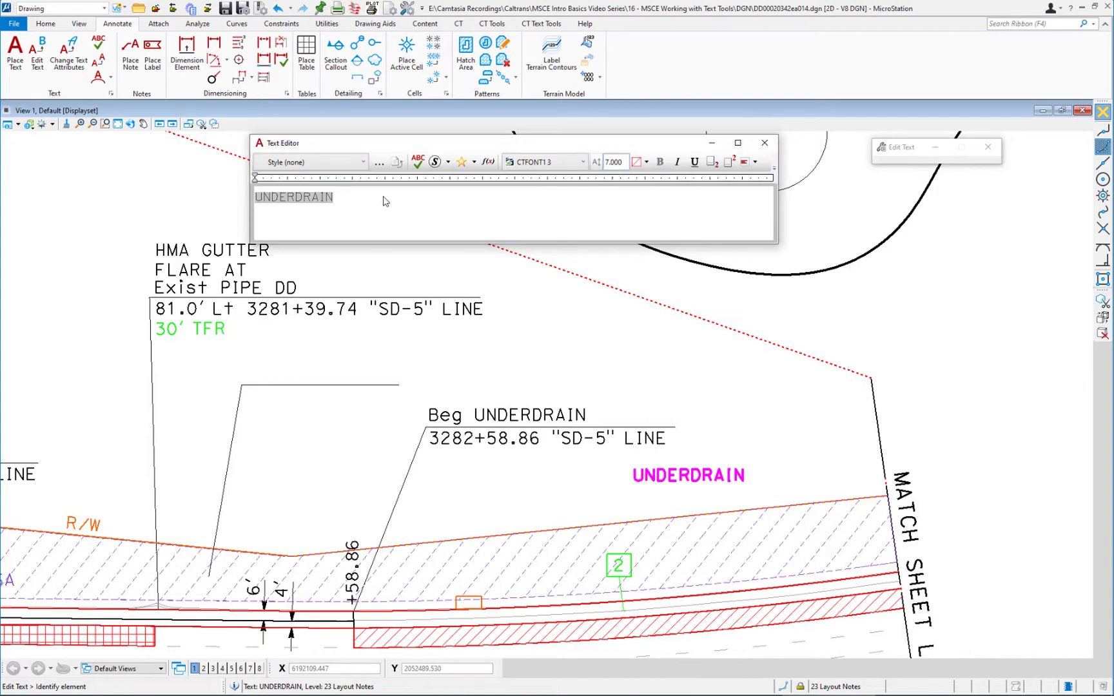
{"action": "left_click", "coordinate": [350, 201]}
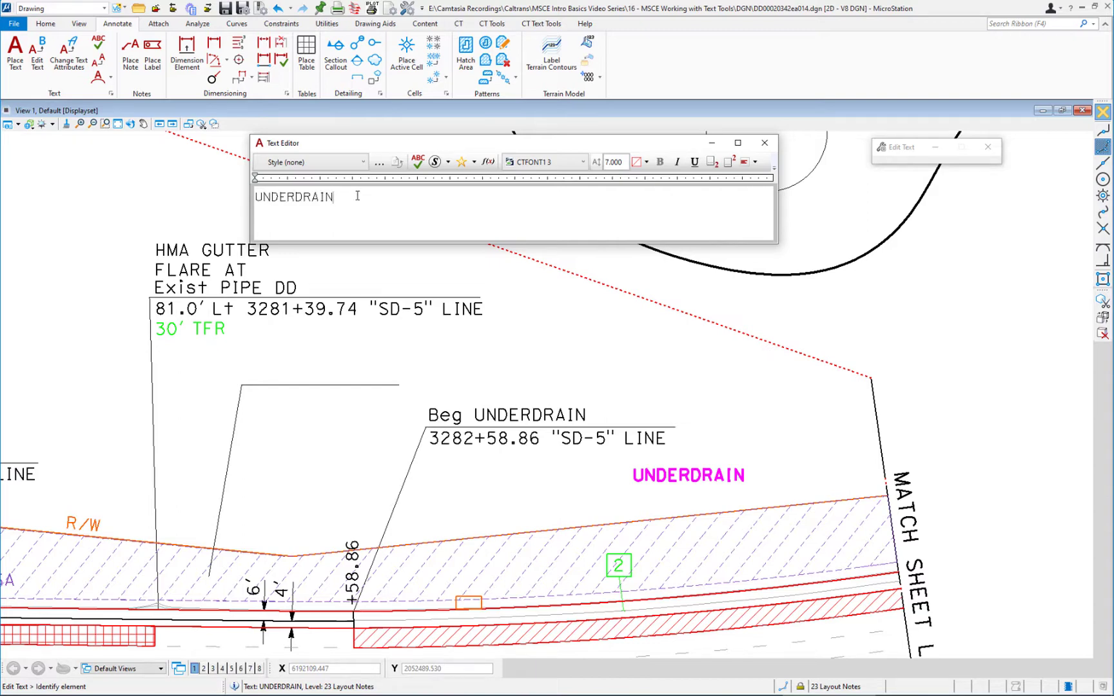
{"action": "key", "text": "Home"}
{"action": "type", "text": "Beg"}
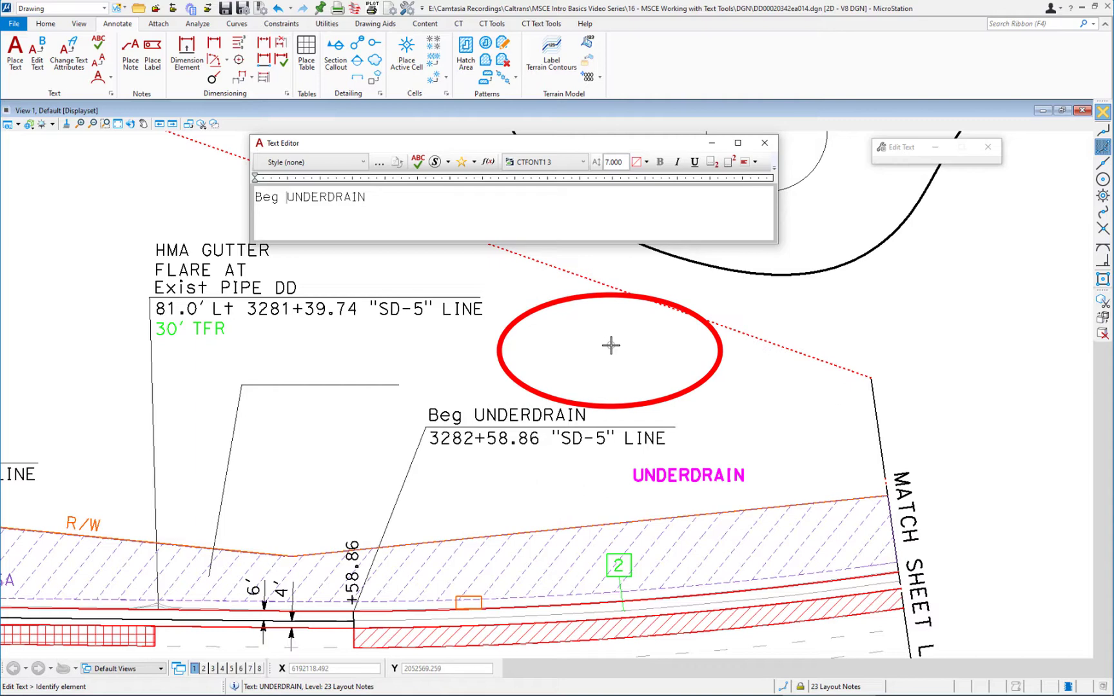
{"action": "left_click", "coordinate": [579, 340]}
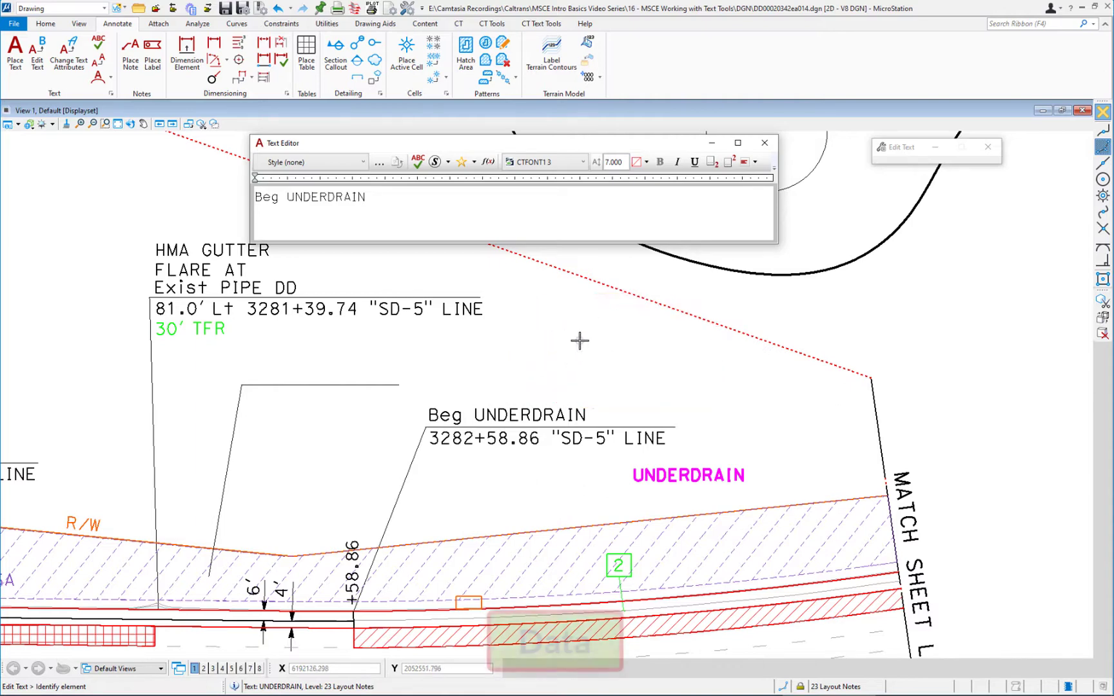
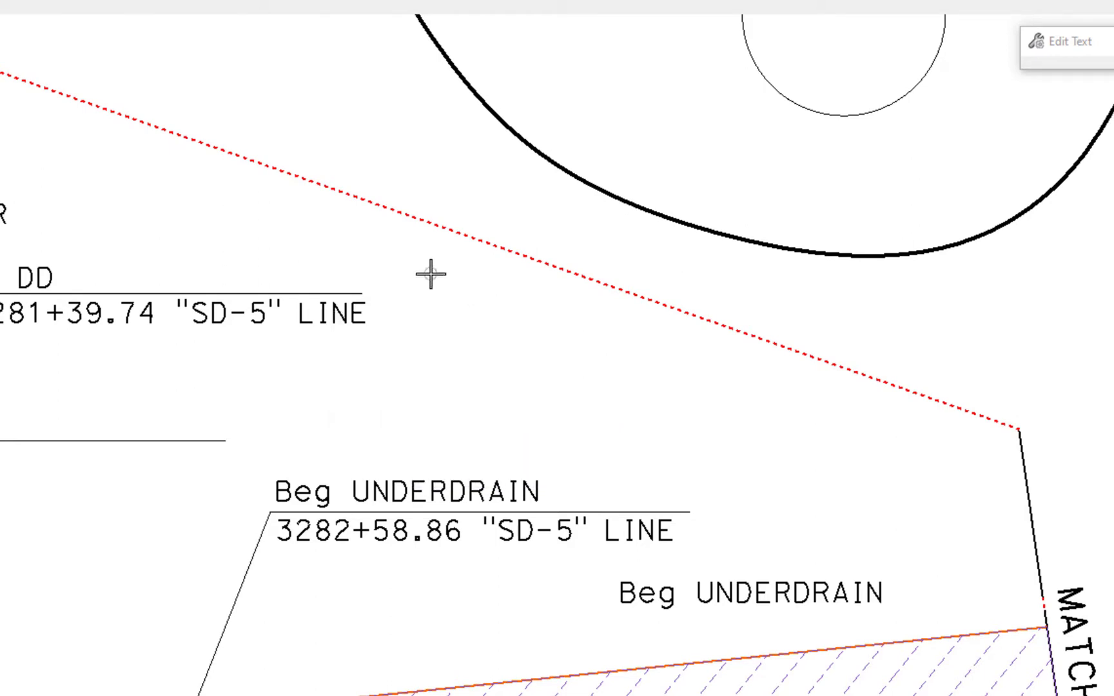
- Using Element Selection, reopen the newly placed "Beg UNDERDRAIN" text, add a second line "3285.25", and clear the selection
{"action": "key", "text": "space"}
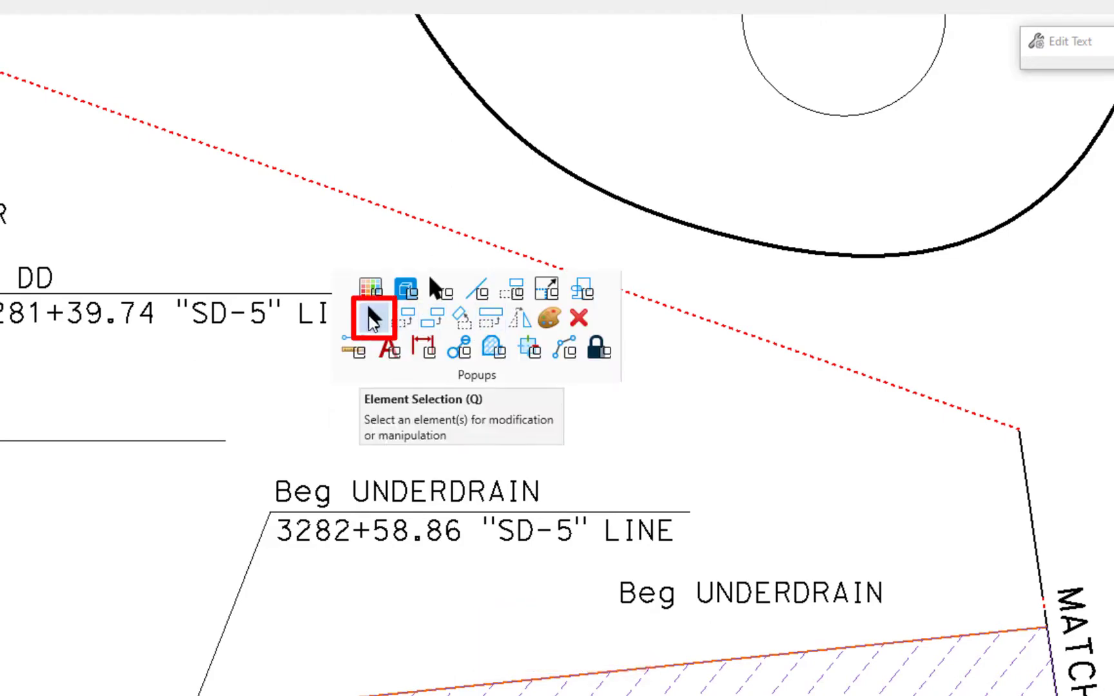
{"action": "left_click", "coordinate": [372, 318]}
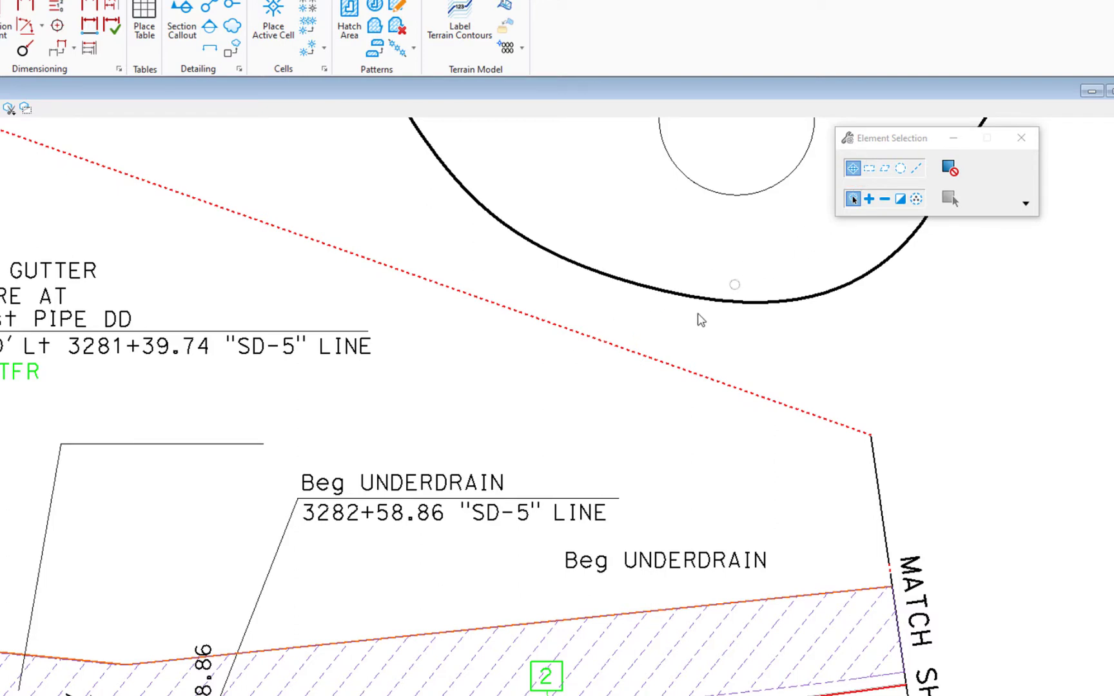
{"action": "mouse_move", "coordinate": [643, 561]}
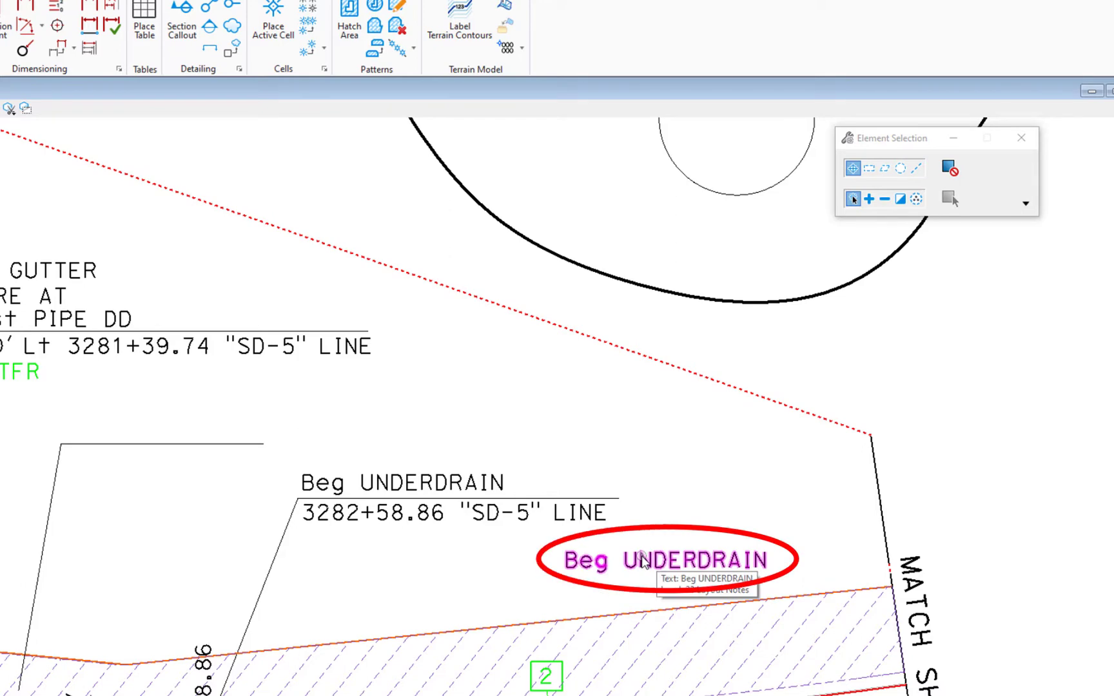
{"action": "double_click", "coordinate": [643, 559]}
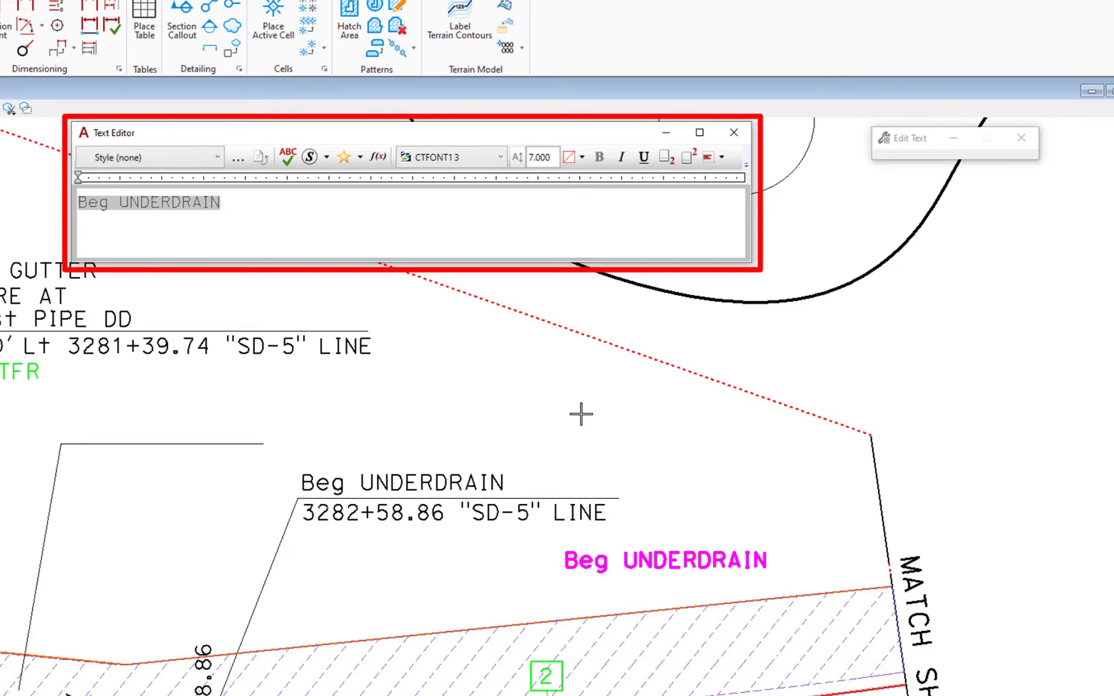
{"action": "left_click", "coordinate": [253, 207]}
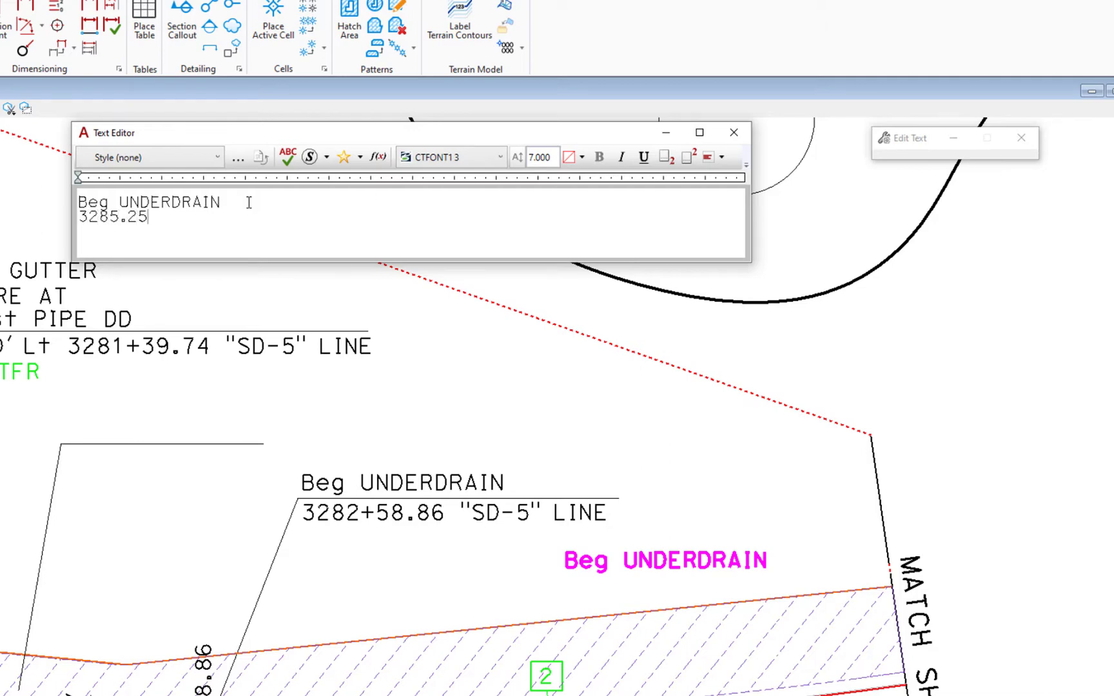
{"action": "left_click", "coordinate": [400, 387]}
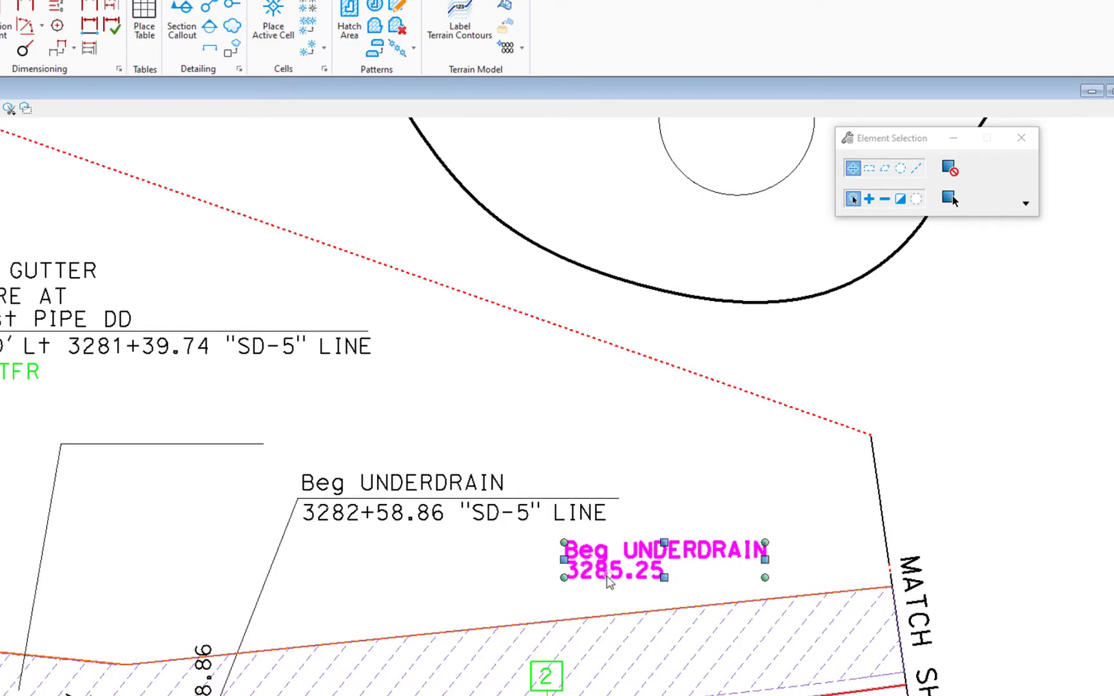
{"action": "left_click", "coordinate": [525, 574]}
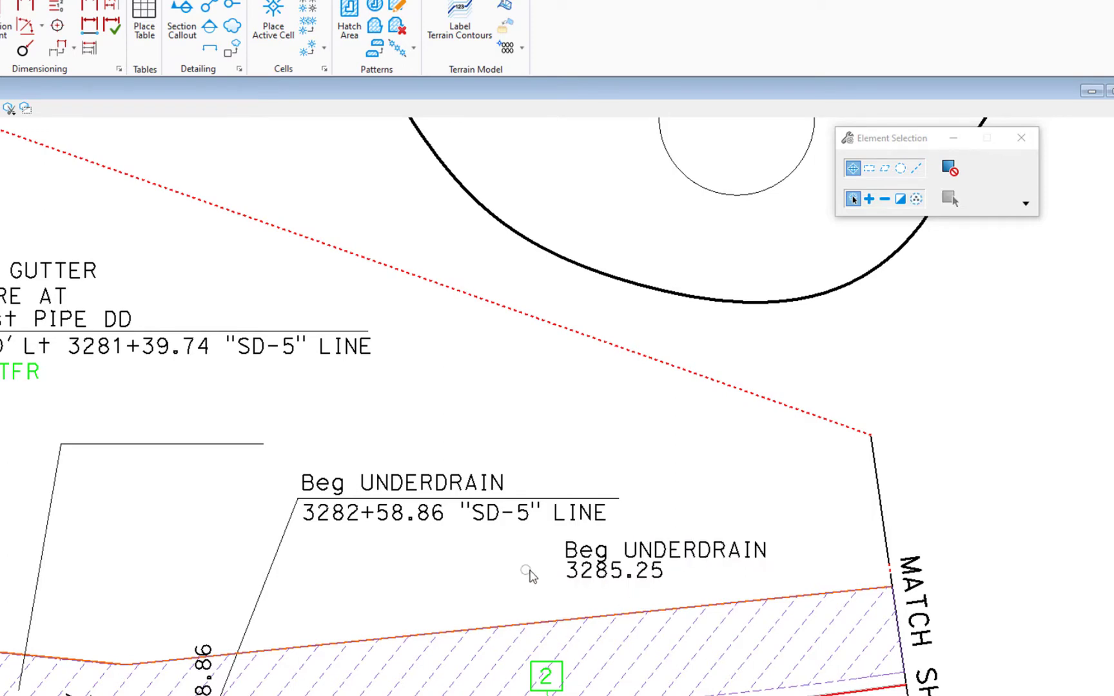
- Apply a line spacing of 1.000000 to the two-line "Beg UNDERDRAIN" / "3285.25" text with Change Text Attributes, leaving Text Style unchecked
{"action": "scroll", "coordinate": [583, 564], "scroll_direction": "up", "scroll_amount": 2}
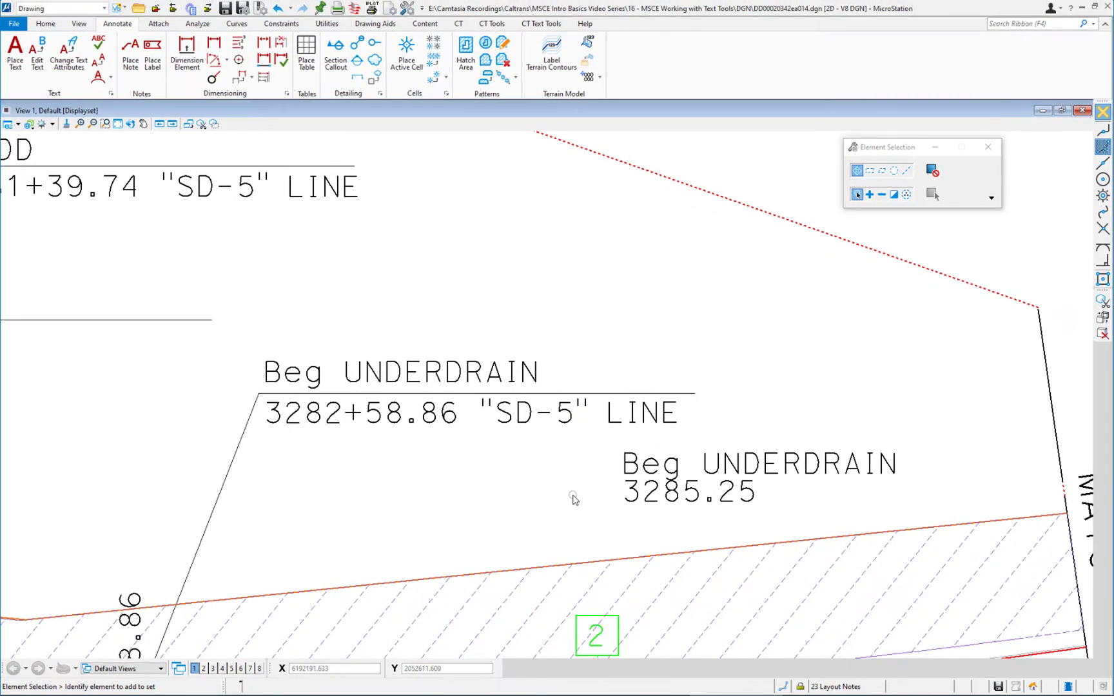
{"action": "scroll", "coordinate": [573, 499], "scroll_direction": "down", "scroll_amount": 2}
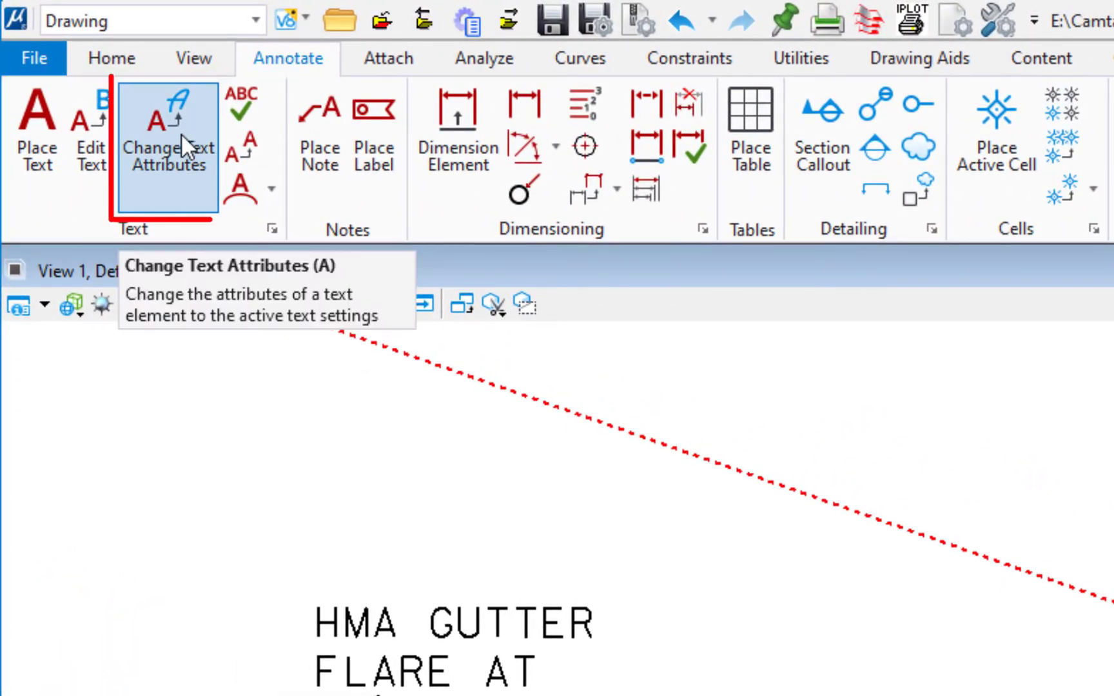
{"action": "left_click", "coordinate": [180, 134]}
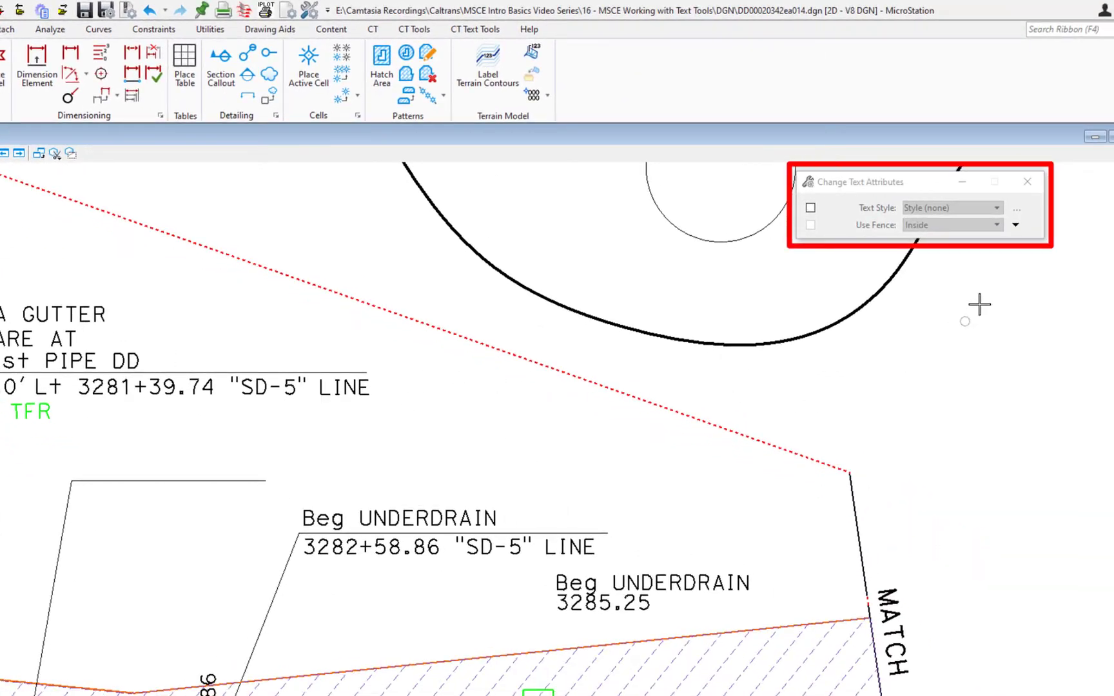
{"action": "left_click", "coordinate": [1015, 226]}
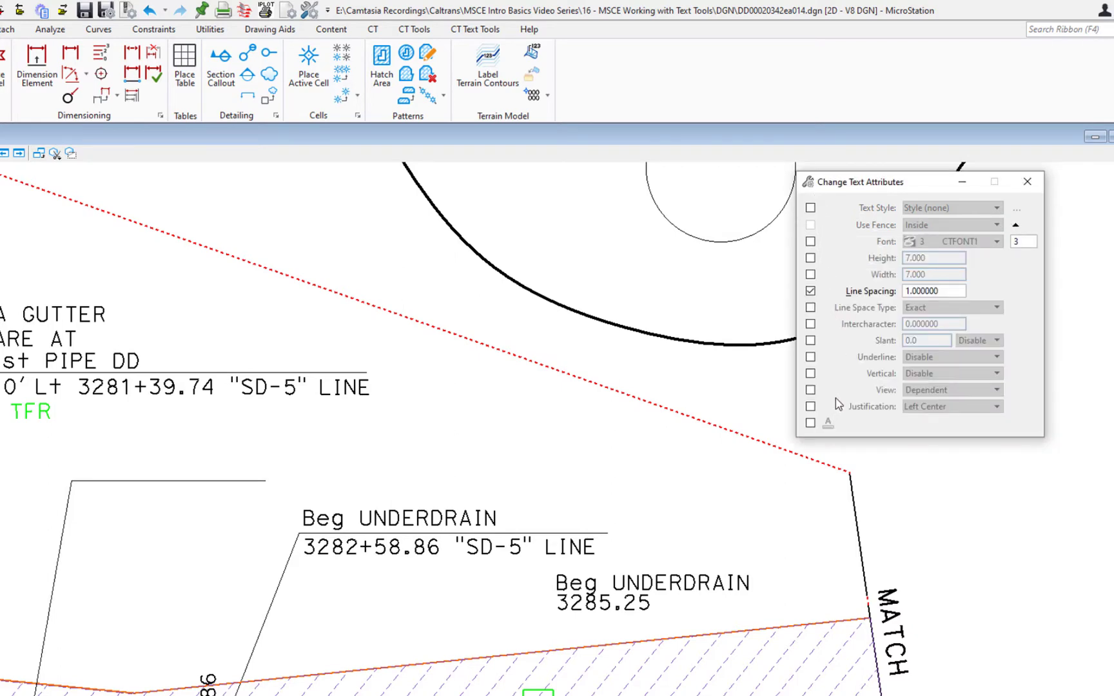
{"action": "left_click", "coordinate": [810, 208]}
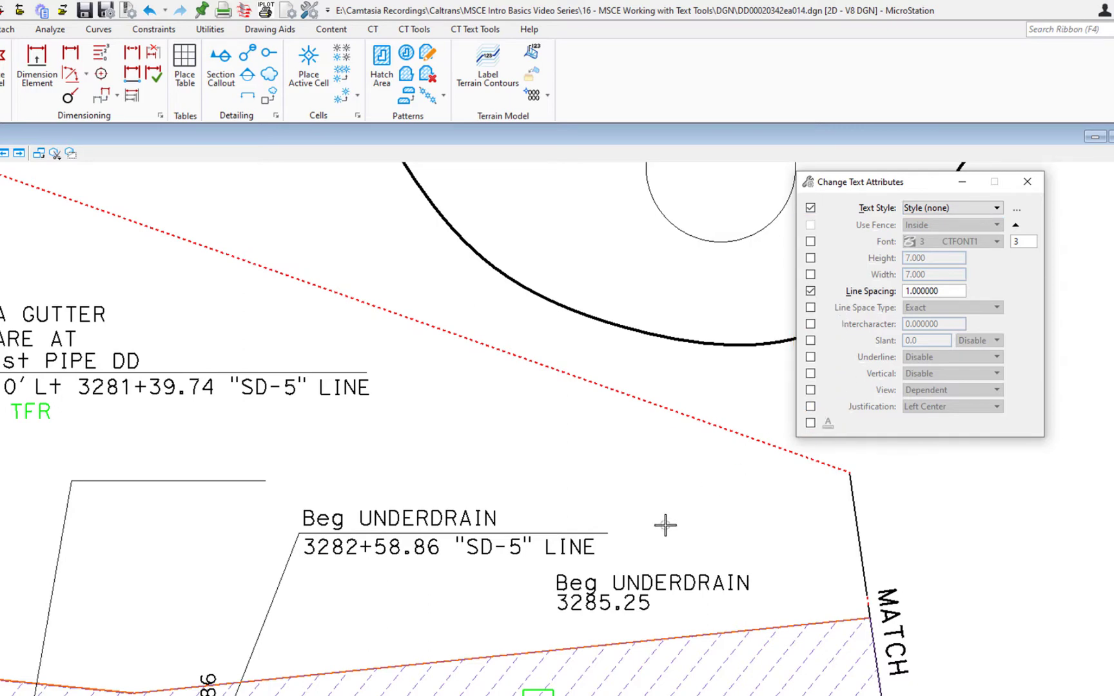
{"action": "left_click", "coordinate": [810, 209]}
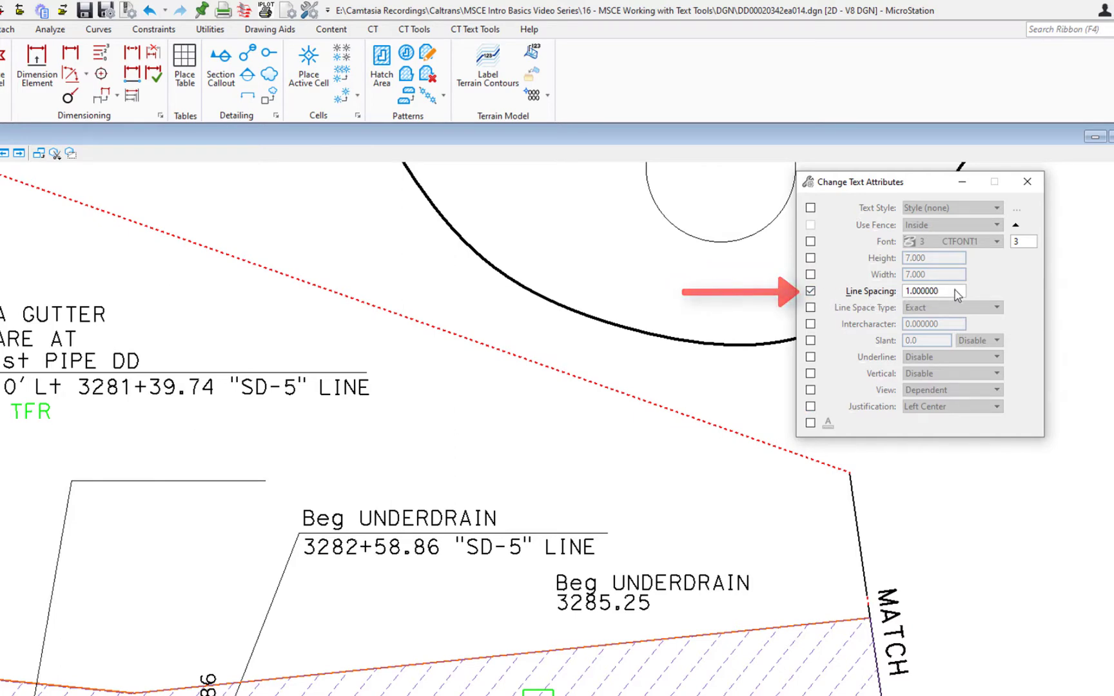
{"action": "left_click", "coordinate": [628, 582]}
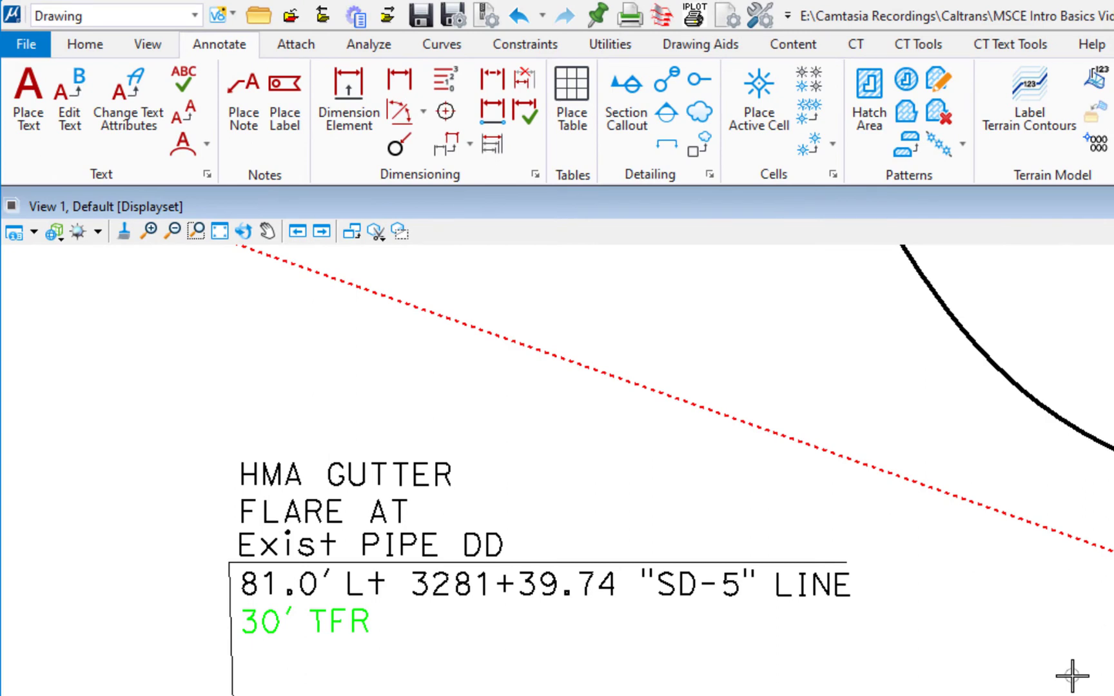
- Start Place Text Along with the text "FENCE" and check the line spacing of Style (none)
{"action": "left_click", "coordinate": [208, 149]}
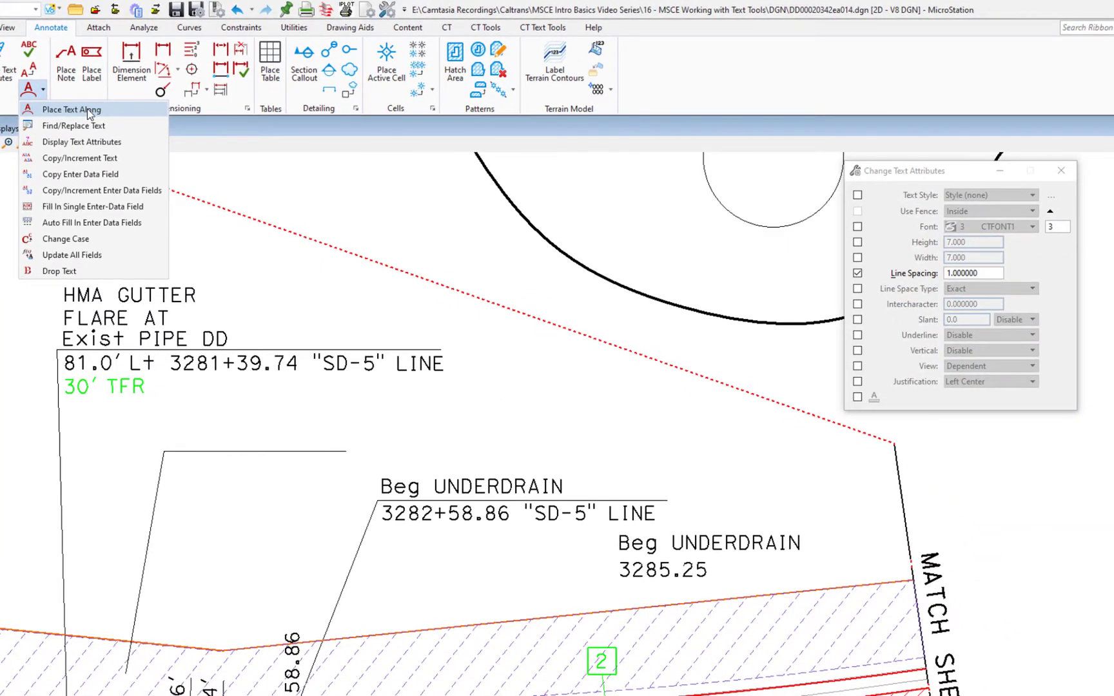
{"action": "left_click", "coordinate": [87, 108]}
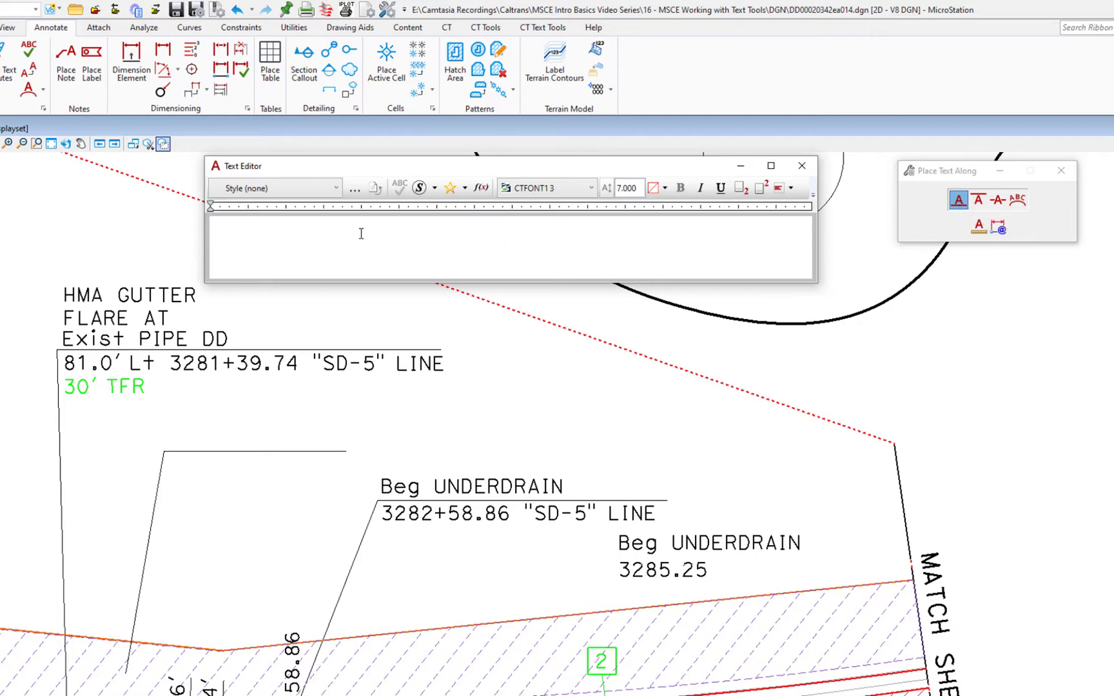
{"action": "type", "text": "FENCE"}
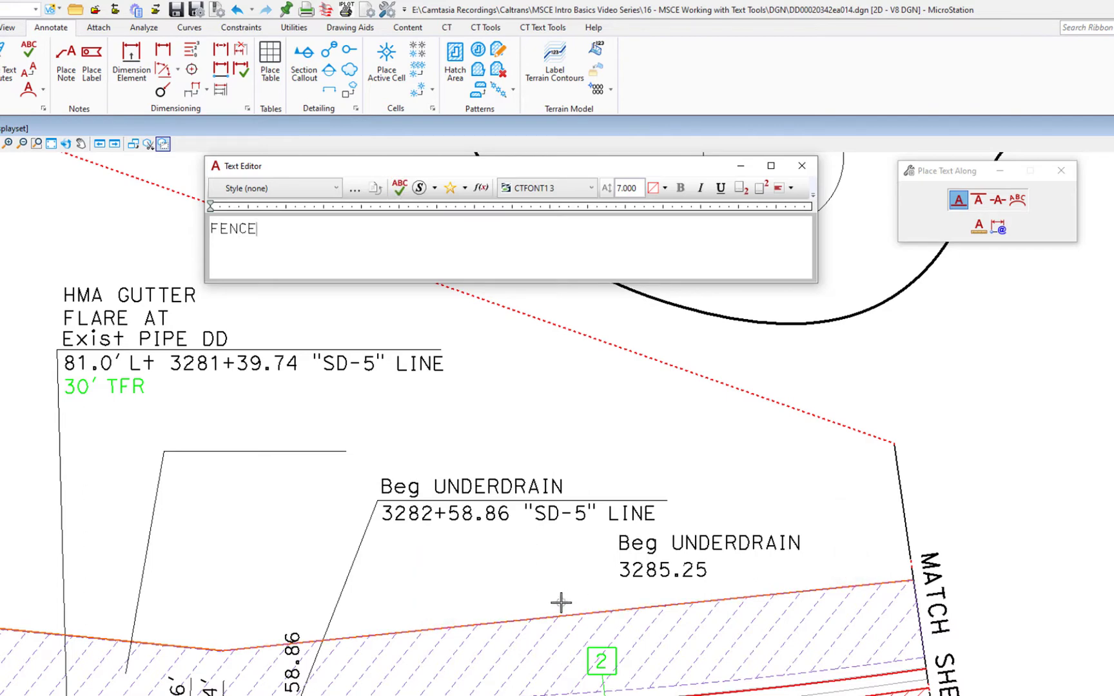
{"action": "left_click", "coordinate": [355, 190]}
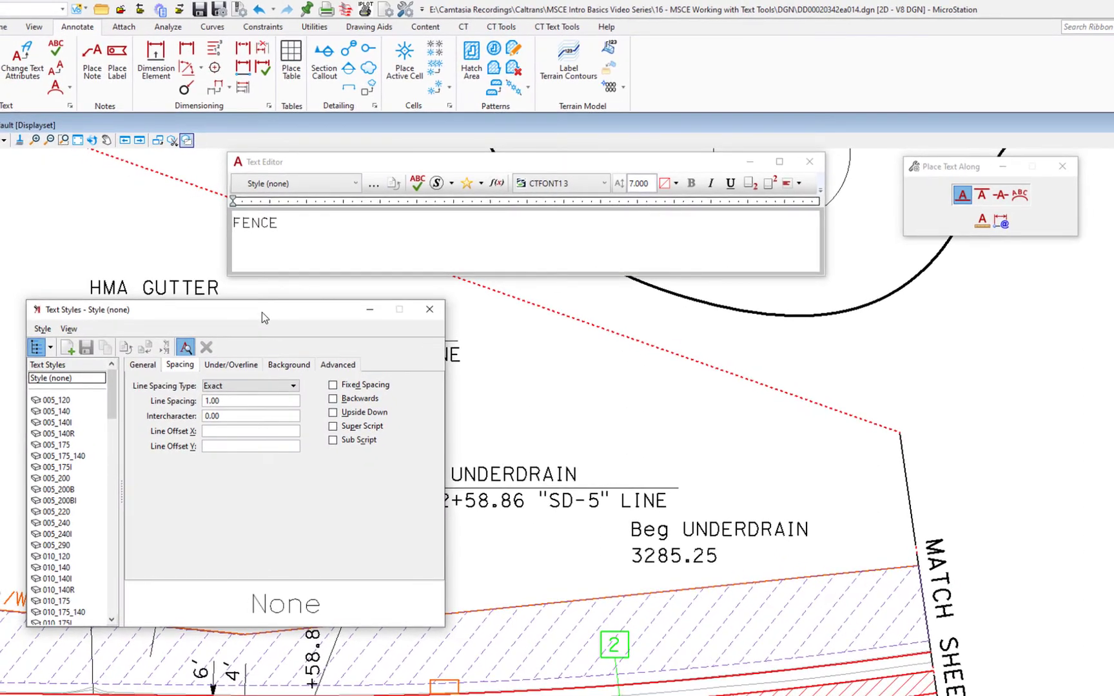
{"action": "left_click_drag", "start_coordinate": [262, 313], "coordinate": [487, 281]}
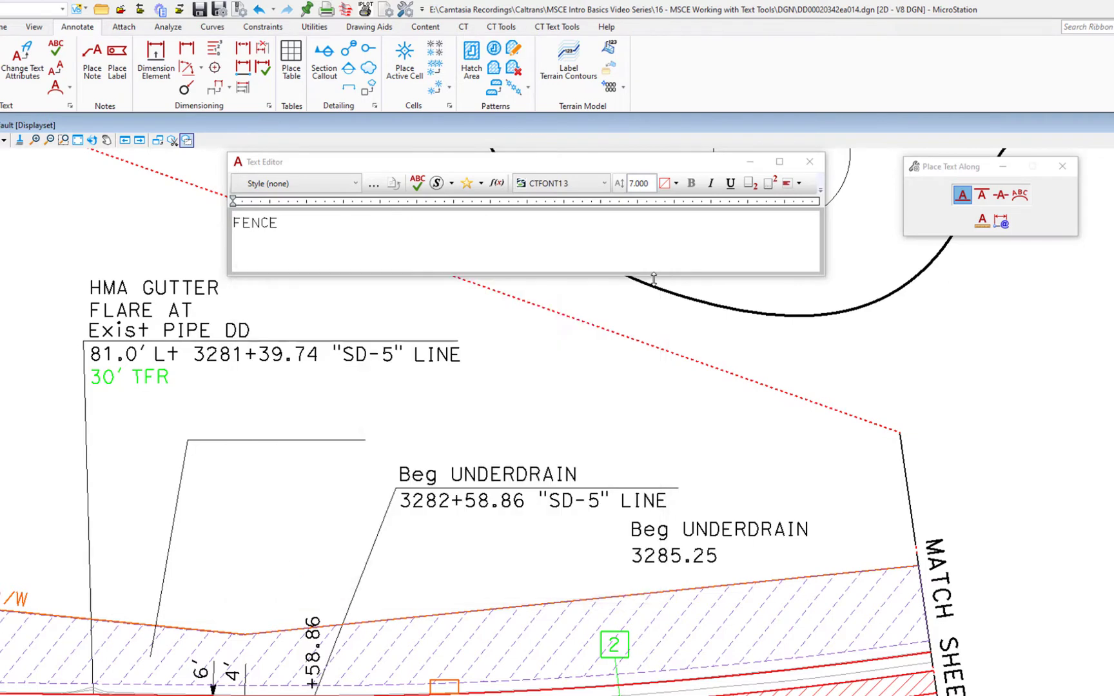
{"action": "left_click", "coordinate": [643, 279]}
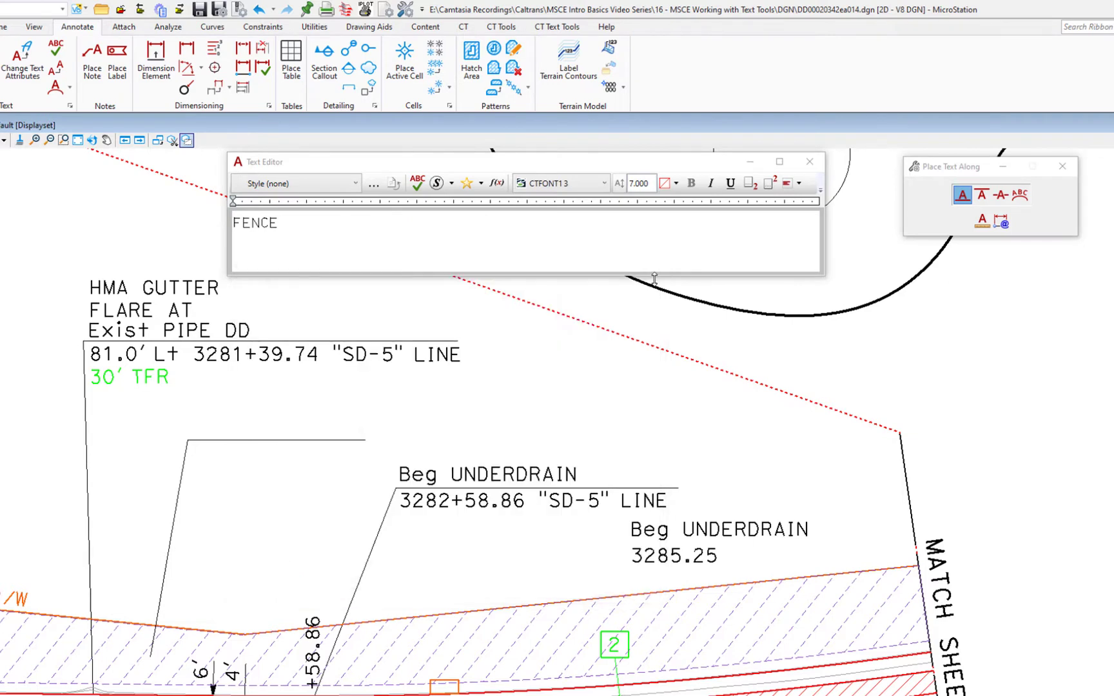
- Set the justification to center center and place "FENCE" above the upper edge of the hatched area
{"action": "left_click", "coordinate": [798, 184]}
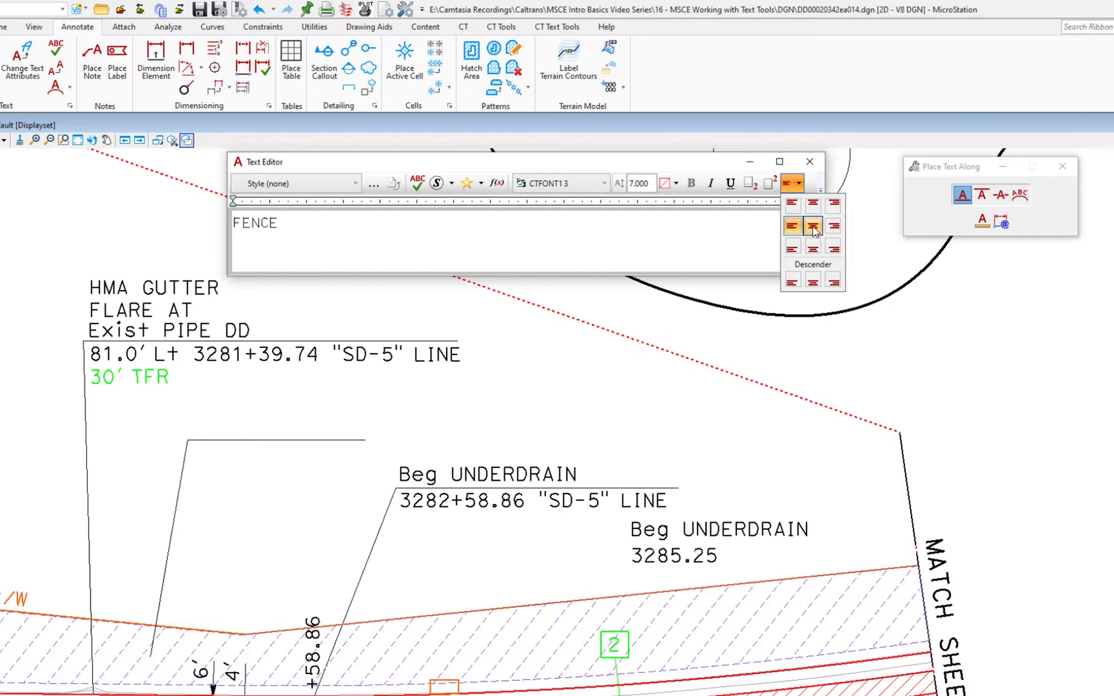
{"action": "left_click", "coordinate": [813, 228]}
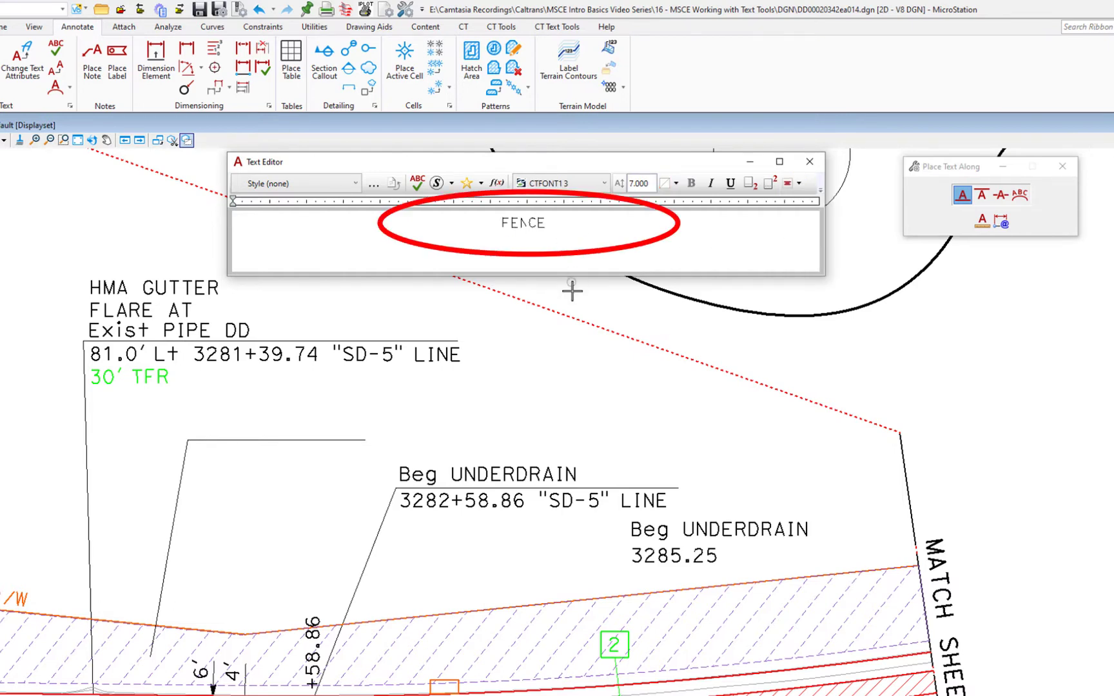
{"action": "left_click", "coordinate": [562, 601]}
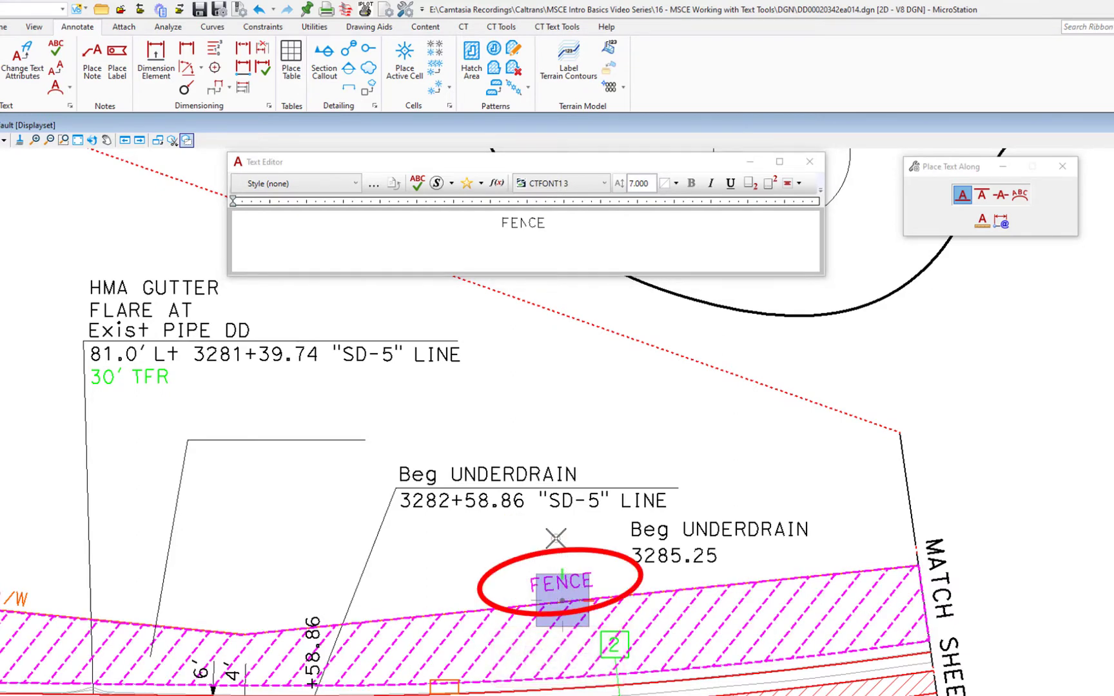
{"action": "left_click", "coordinate": [532, 541]}
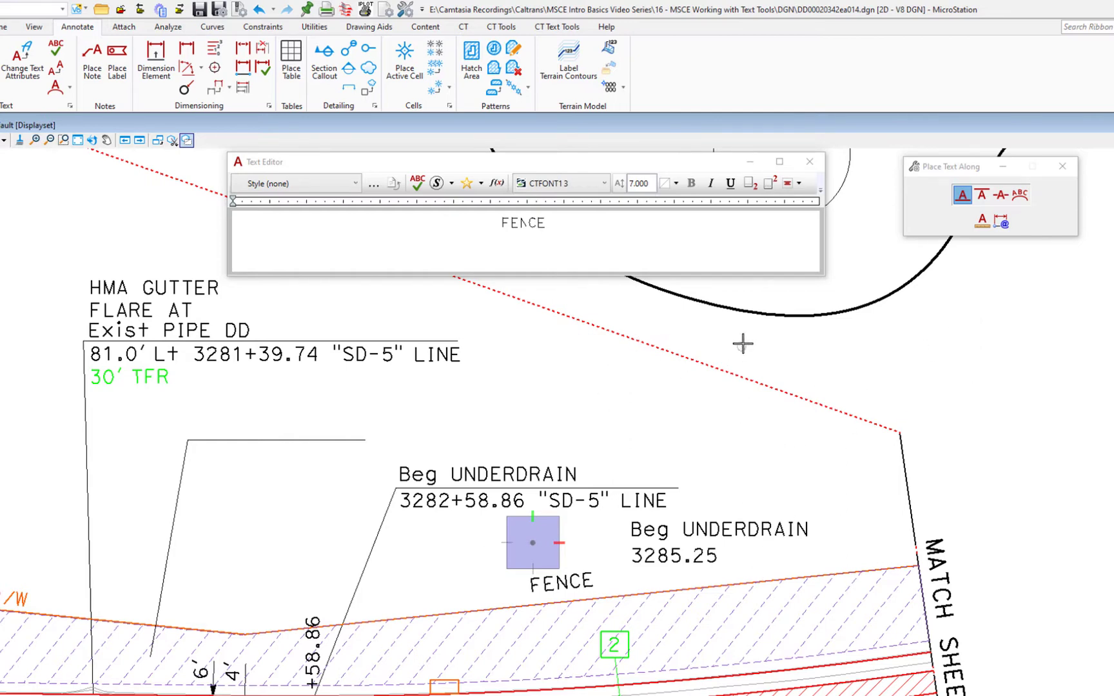
- Prepare the italic text "RED RIVER" with center center justification for the thick curve near the circle
{"action": "mouse_move", "coordinate": [741, 340]}
{"action": "middle_mouse_down"}
{"action": "mouse_move", "coordinate": [435, 653]}
{"action": "mouse_move", "coordinate": [467, 626]}
{"action": "mouse_move", "coordinate": [380, 562]}
{"action": "middle_mouse_up"}
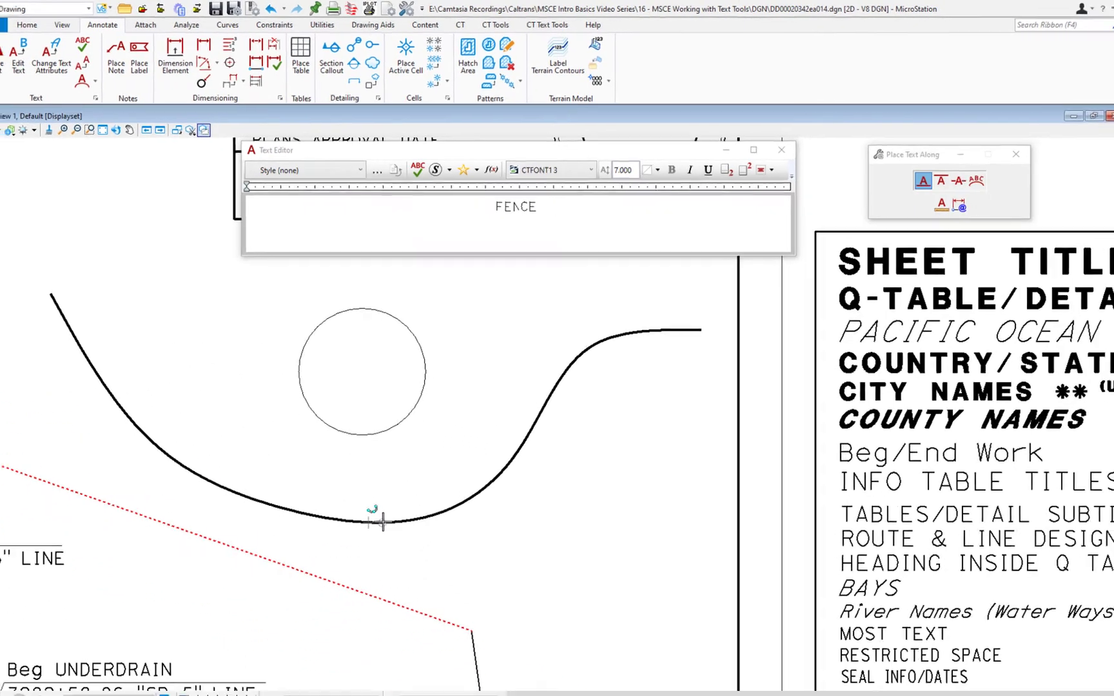
{"action": "scroll", "coordinate": [382, 520], "scroll_direction": "down", "scroll_amount": 2}
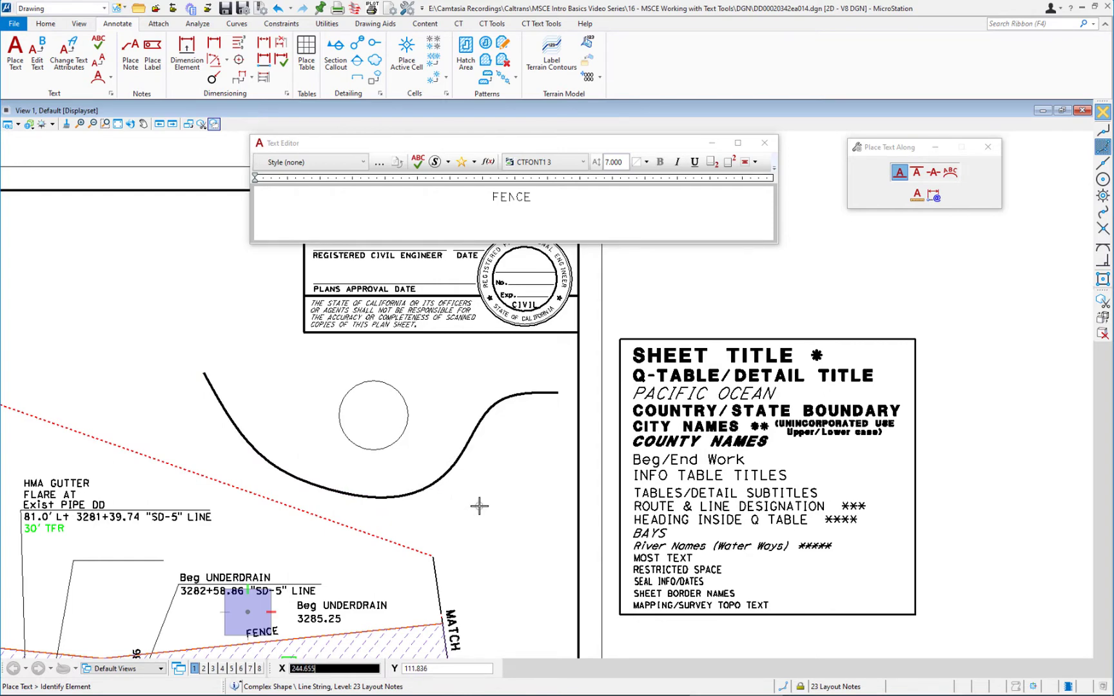
{"action": "left_click", "coordinate": [686, 542], "text": "alt"}
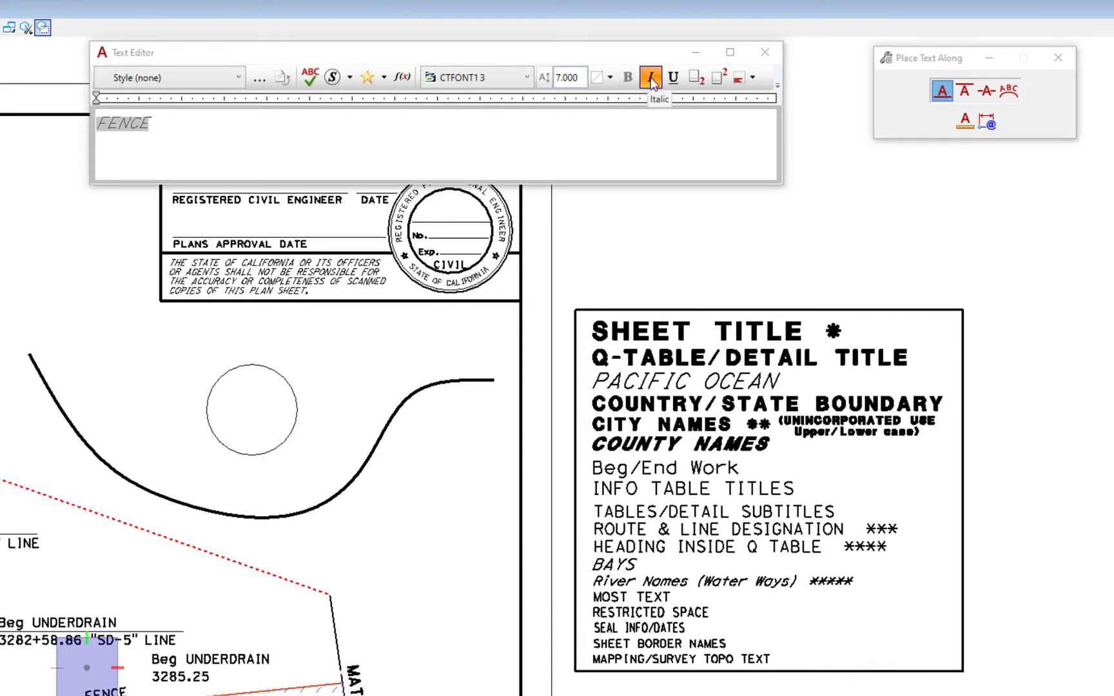
{"action": "left_click", "coordinate": [754, 79]}
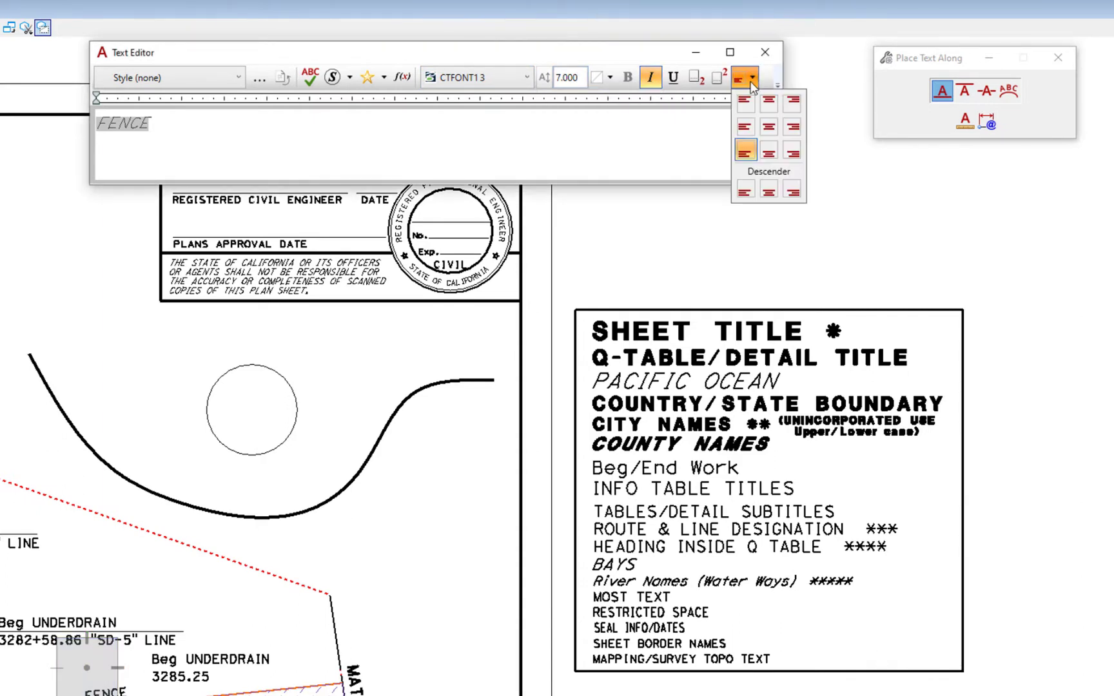
{"action": "left_click", "coordinate": [769, 129]}
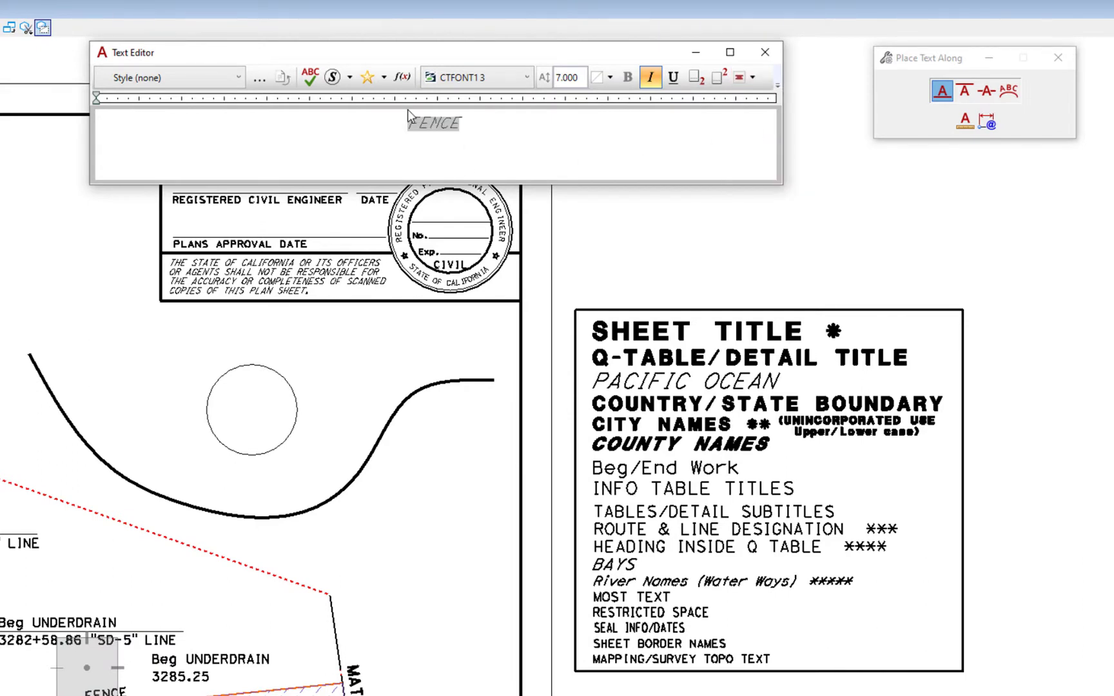
{"action": "type", "text": "RED RIVER"}
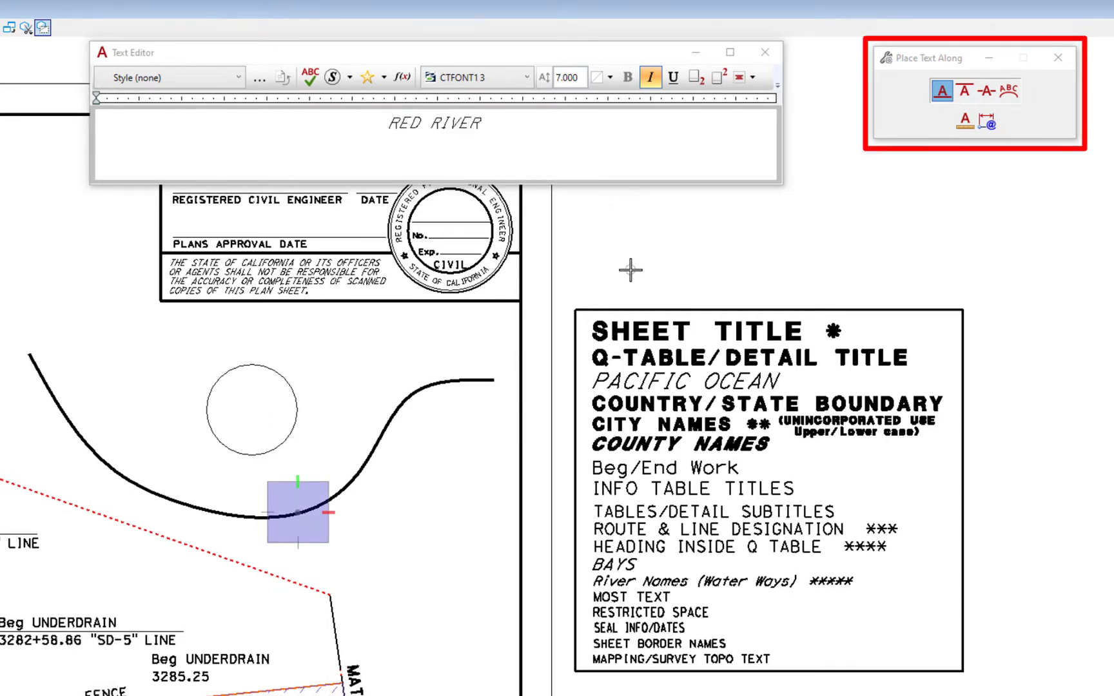
- Set Place Text Along to make the text follow the element and identify the thick curve for "RED RIVER"
{"action": "left_click", "coordinate": [1009, 91]}
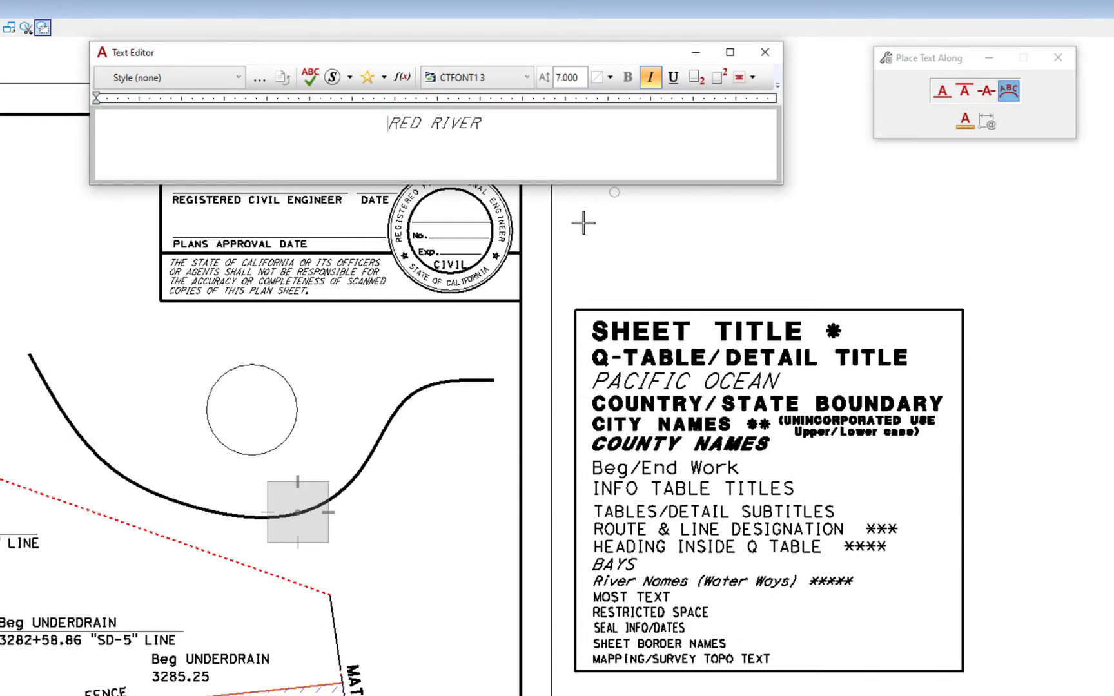
{"action": "left_click", "coordinate": [311, 509]}
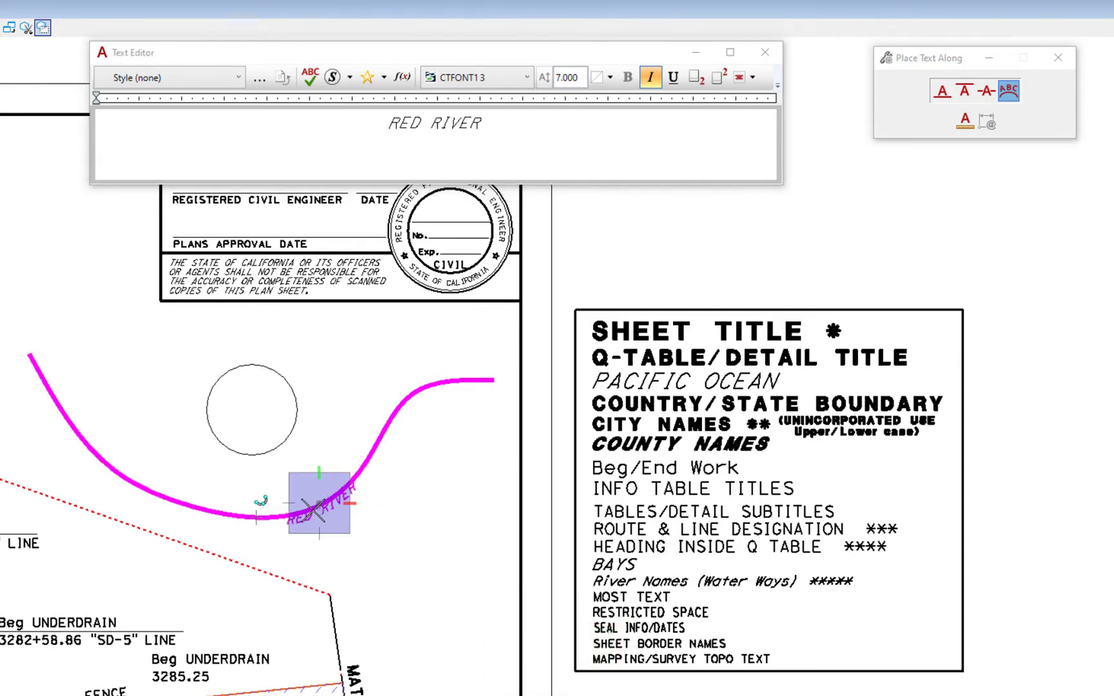
{"action": "scroll", "coordinate": [313, 509], "scroll_direction": "up", "scroll_amount": 2}
{"action": "scroll", "coordinate": [300, 485], "scroll_direction": "up", "scroll_amount": 2}
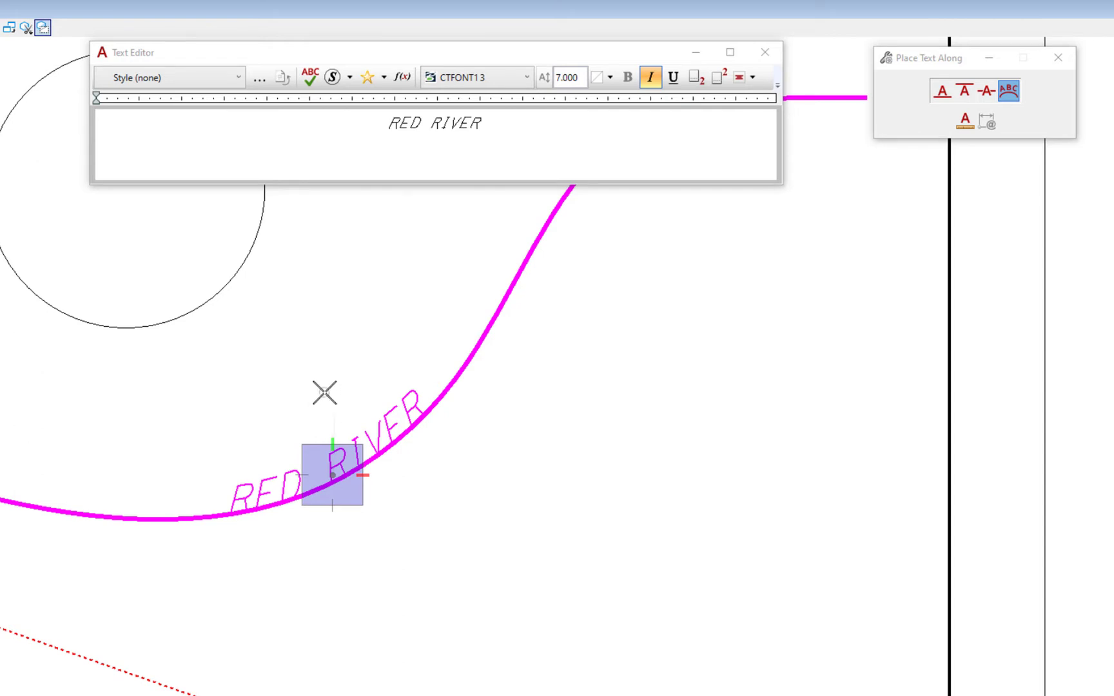
- Set the line spacing of Style (none) to 1.00 and place "RED RIVER" along the underside of the thick curve
{"action": "left_click", "coordinate": [261, 79]}
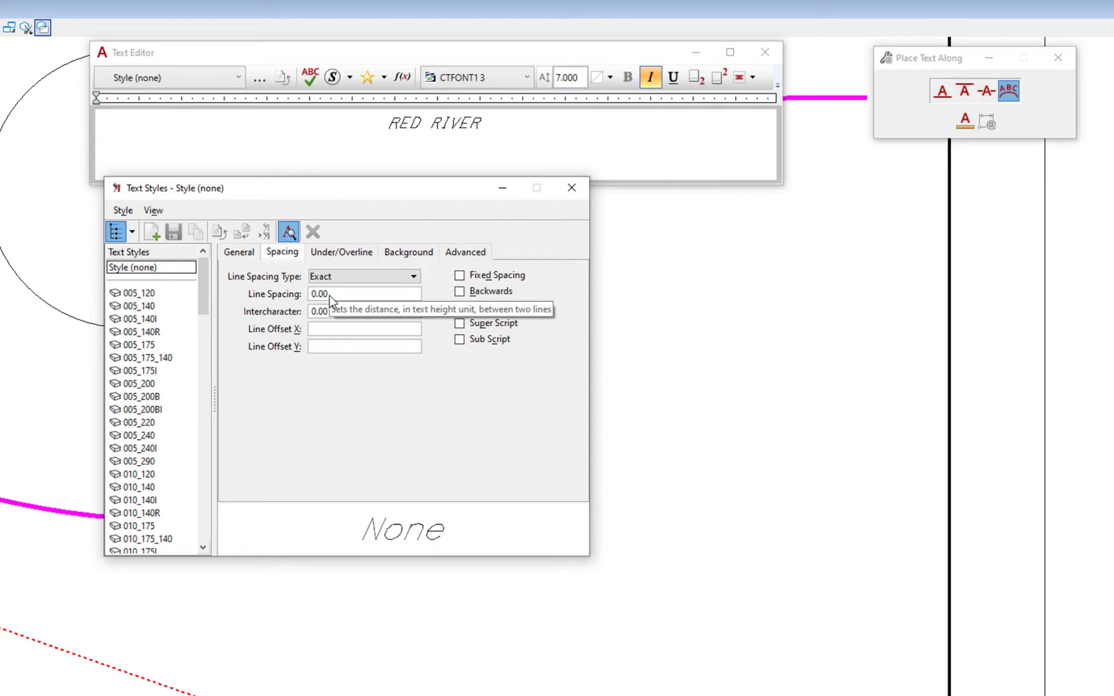
{"action": "left_click_drag", "start_coordinate": [338, 298], "coordinate": [321, 303]}
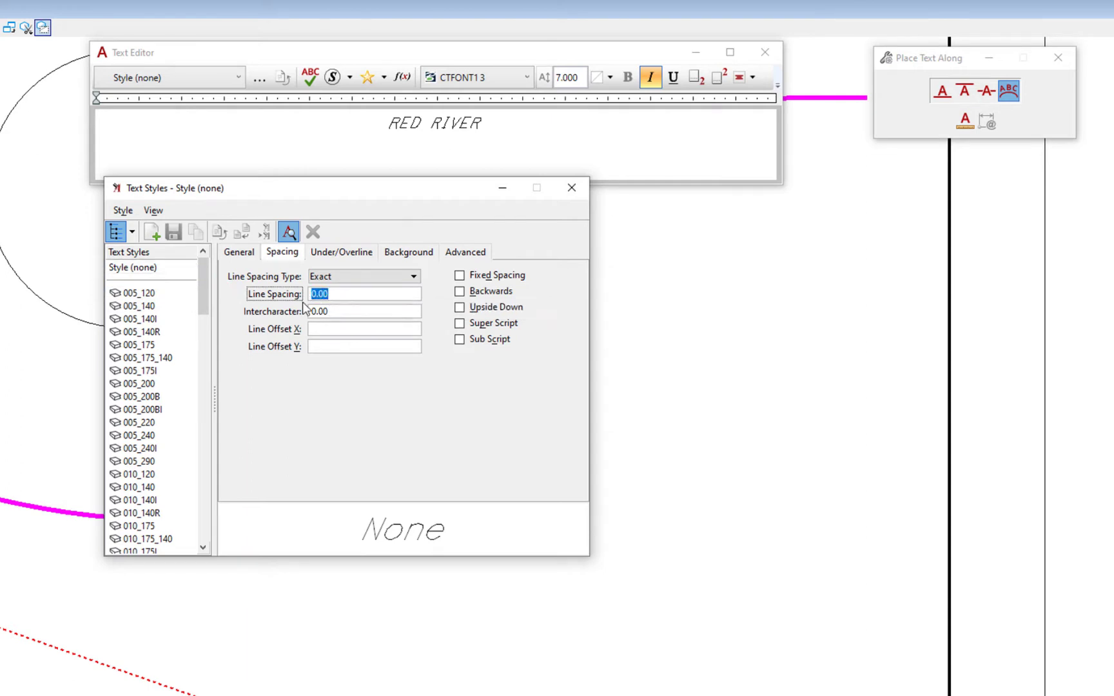
{"action": "key", "text": "Tab"}
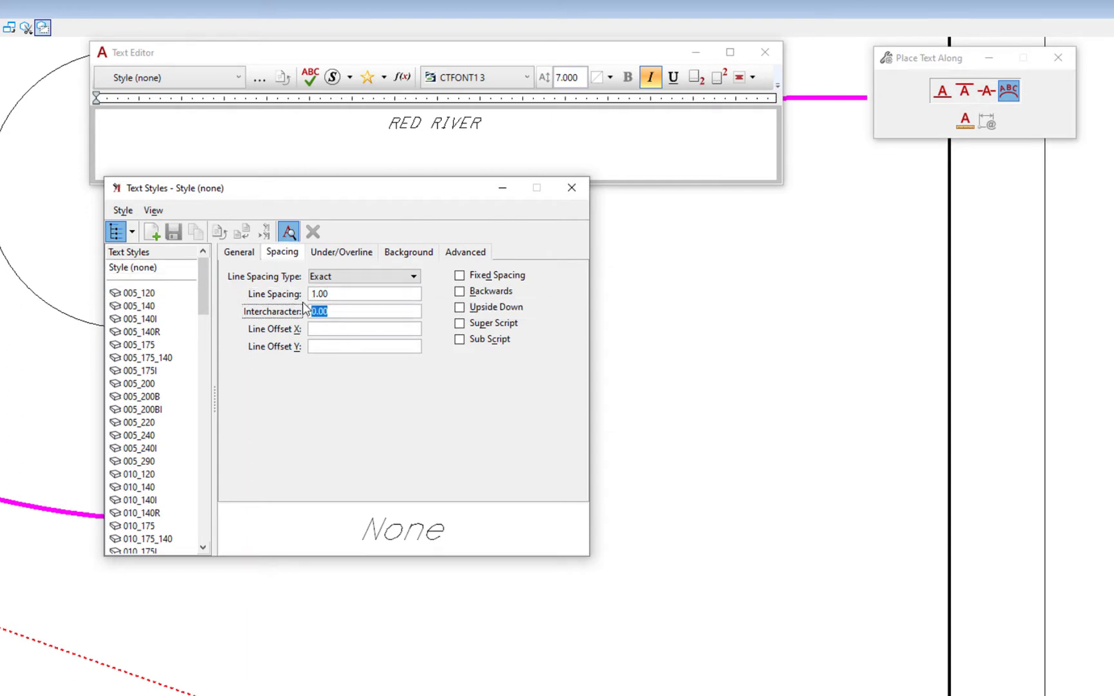
{"action": "left_click_drag", "start_coordinate": [364, 204], "coordinate": [842, 332]}
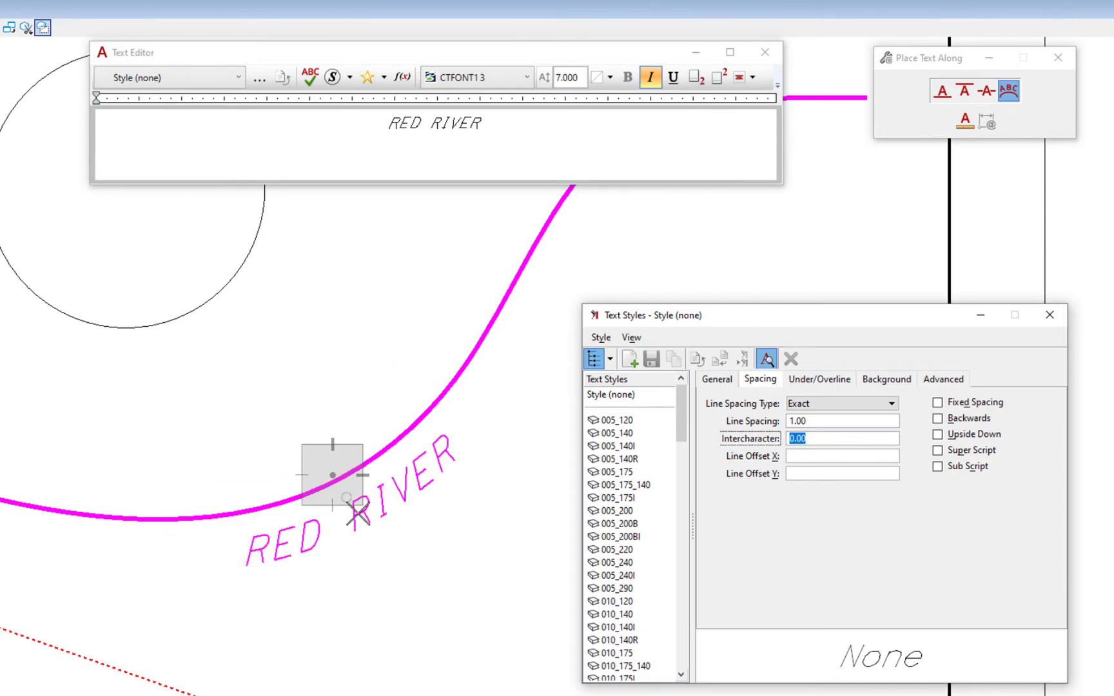
{"action": "left_click", "coordinate": [397, 555]}
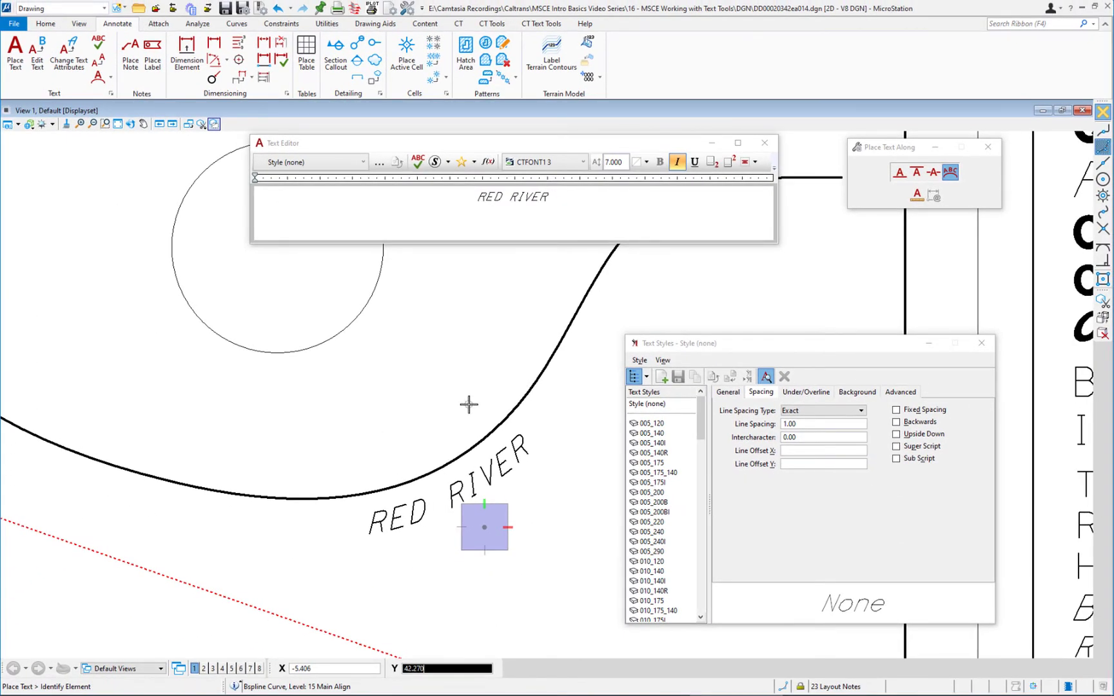
{"action": "left_click", "coordinate": [981, 343]}
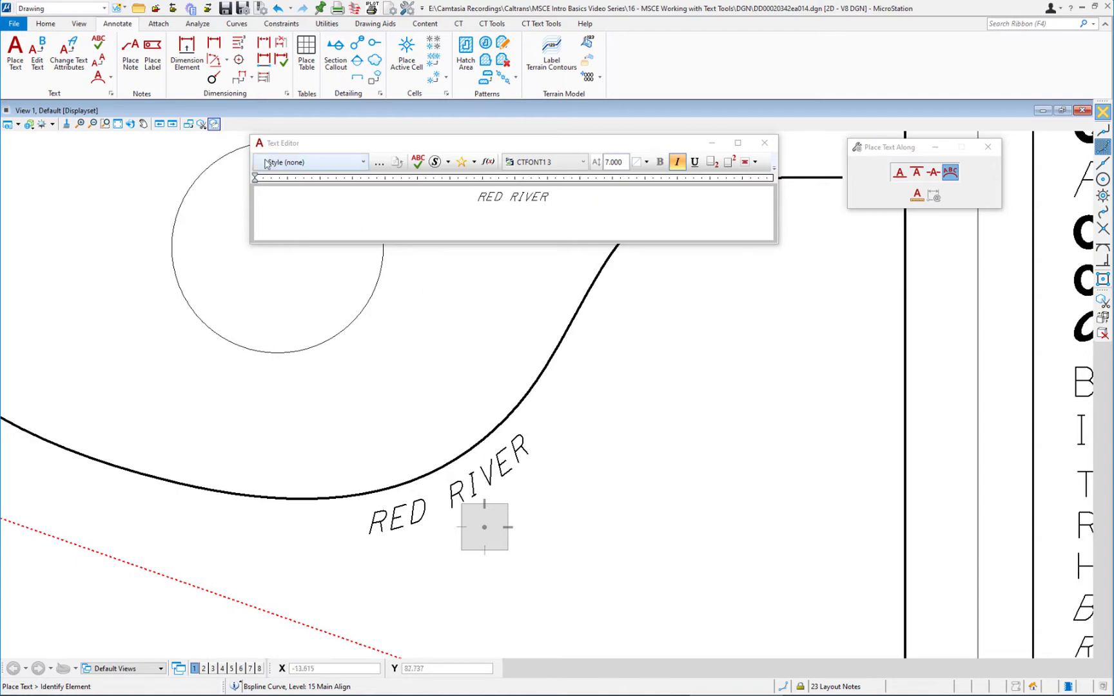
- Reshape the thick curve above "RED RIVER" with Modify Element, pulling it up beside "RED" and down near the end of "RIVER"
{"action": "left_click", "coordinate": [41, 26]}
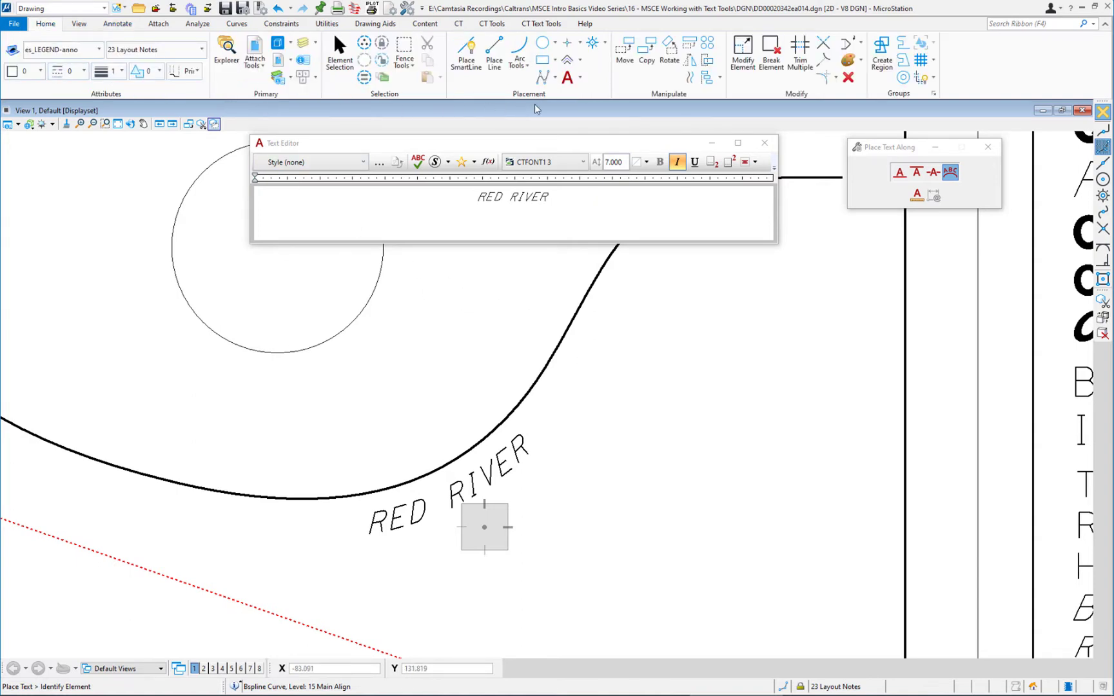
{"action": "left_click", "coordinate": [743, 59]}
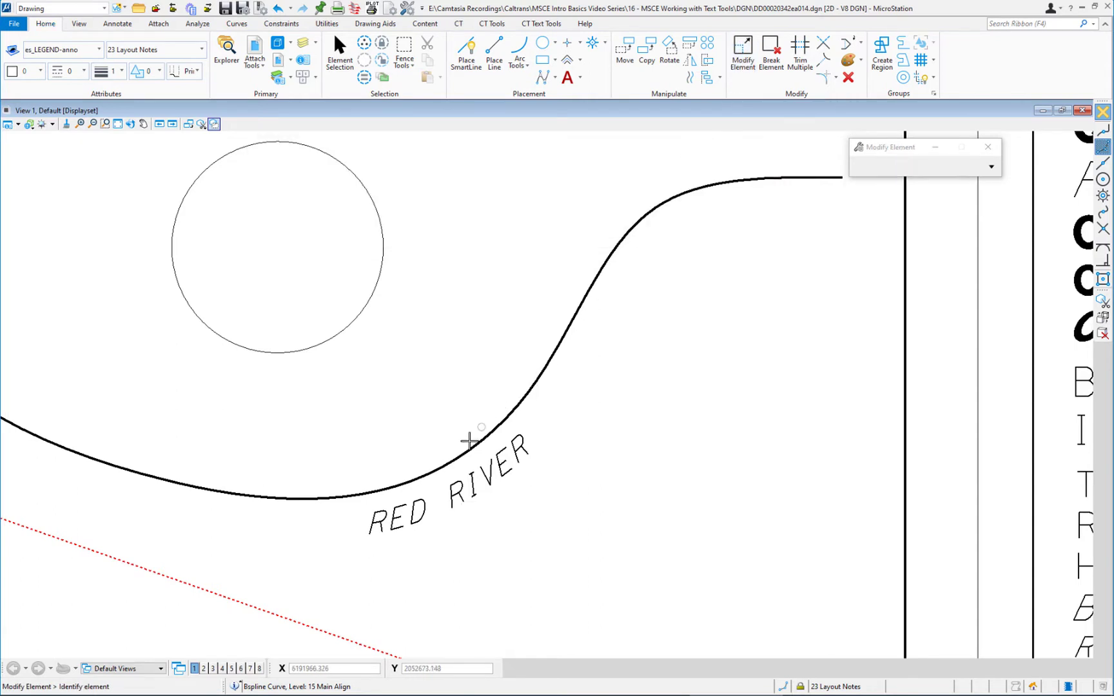
{"action": "left_click", "coordinate": [453, 459]}
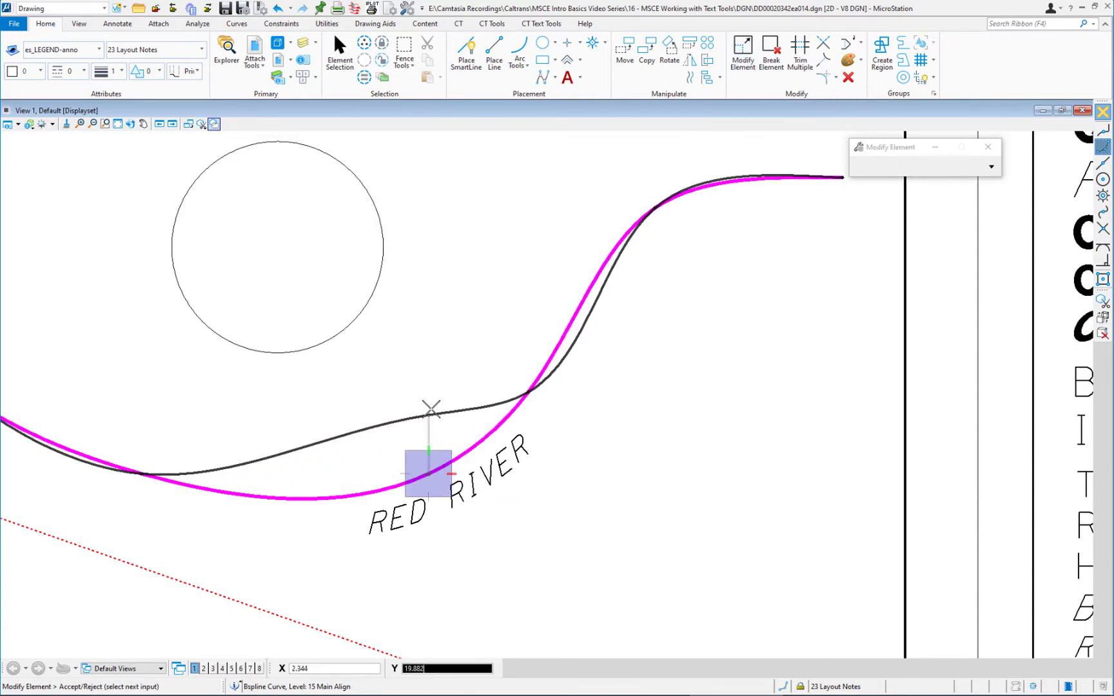
{"action": "left_click", "coordinate": [416, 403]}
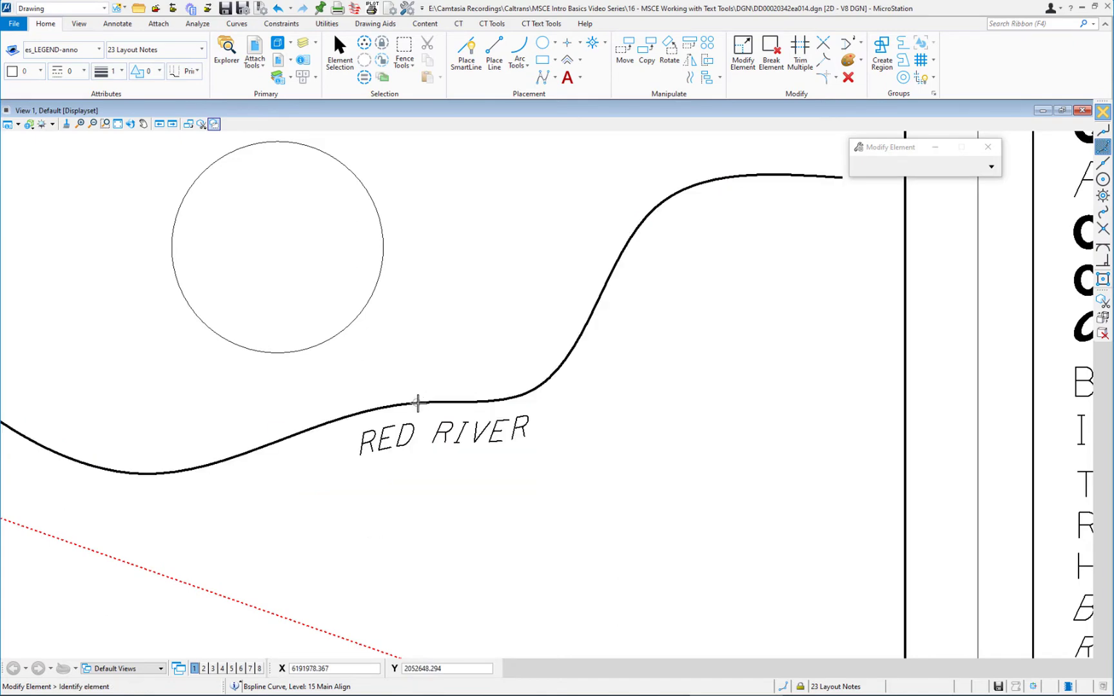
{"action": "left_click", "coordinate": [500, 400]}
{"action": "left_click", "coordinate": [543, 461]}
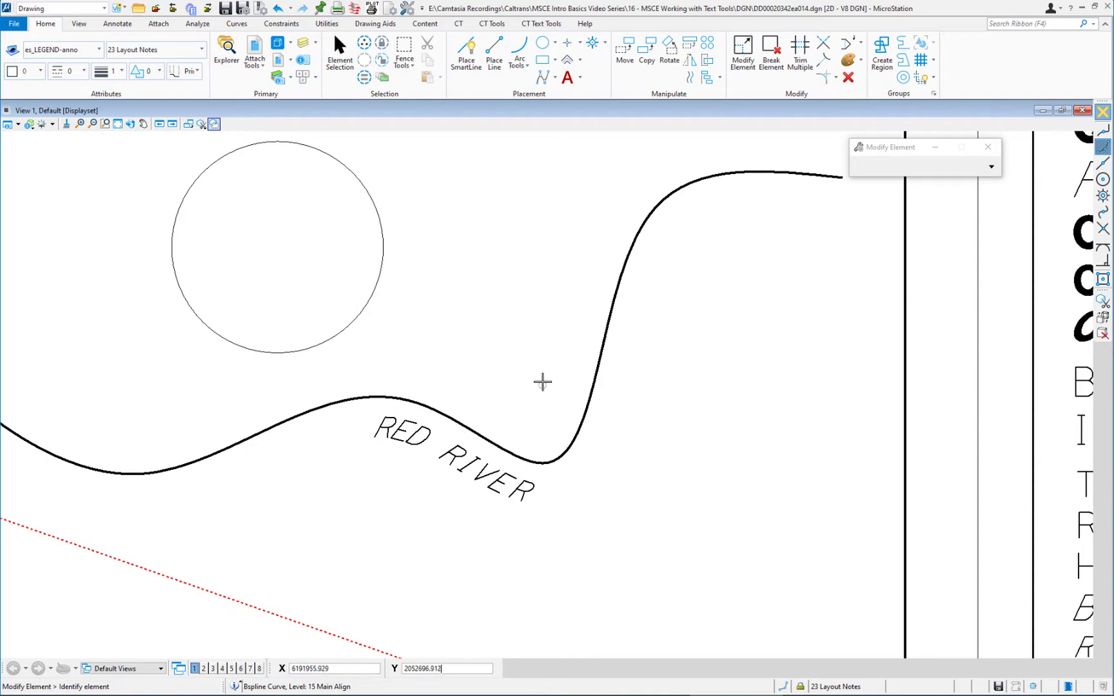
- Prepare an associated note with the text "MAILBOX" for the small orange rectangle below "FENCE"
{"action": "scroll", "coordinate": [592, 319], "scroll_direction": "down", "scroll_amount": 7}
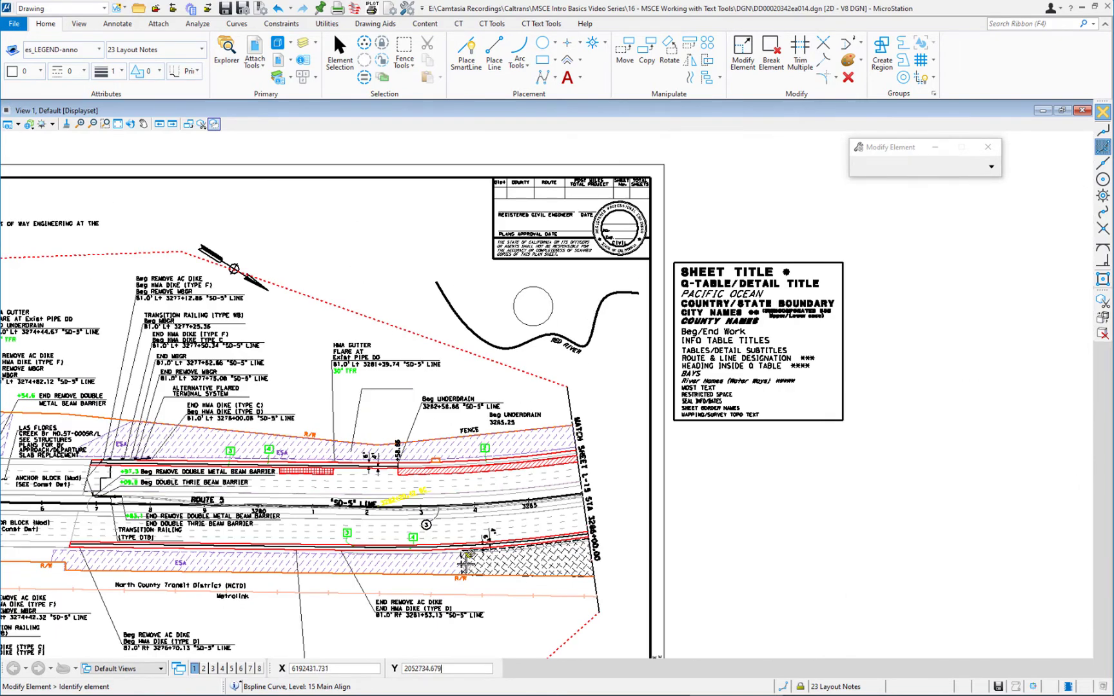
{"action": "scroll", "coordinate": [465, 416], "scroll_direction": "up", "scroll_amount": 5}
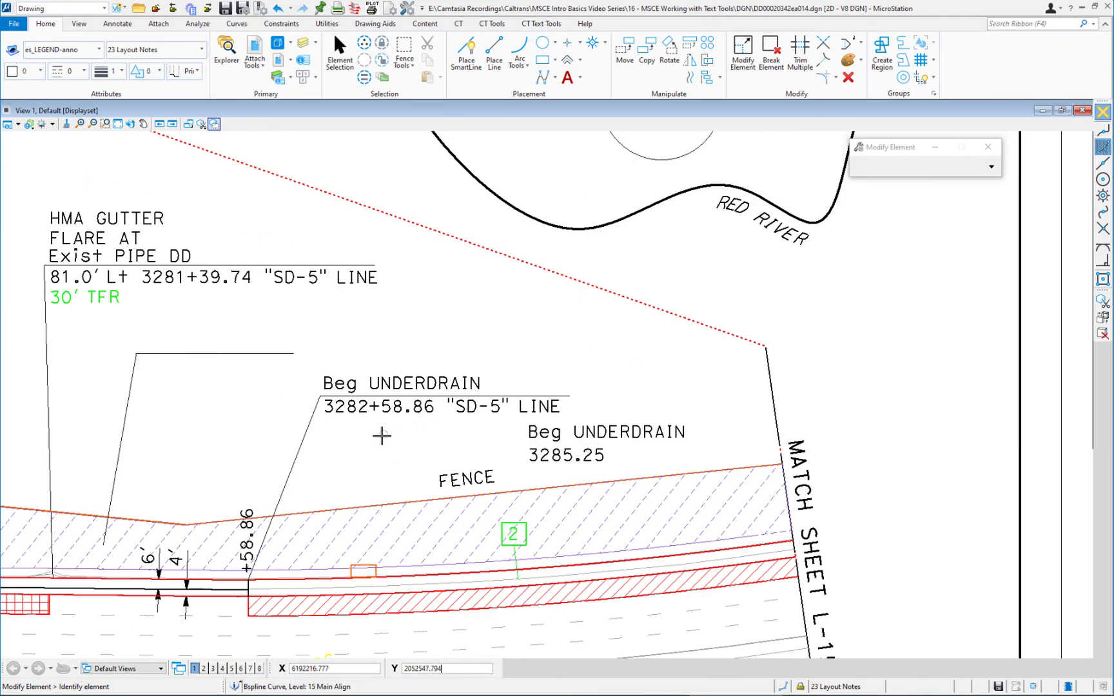
{"action": "middle_click_drag", "start_coordinate": [382, 436], "coordinate": [540, 433]}
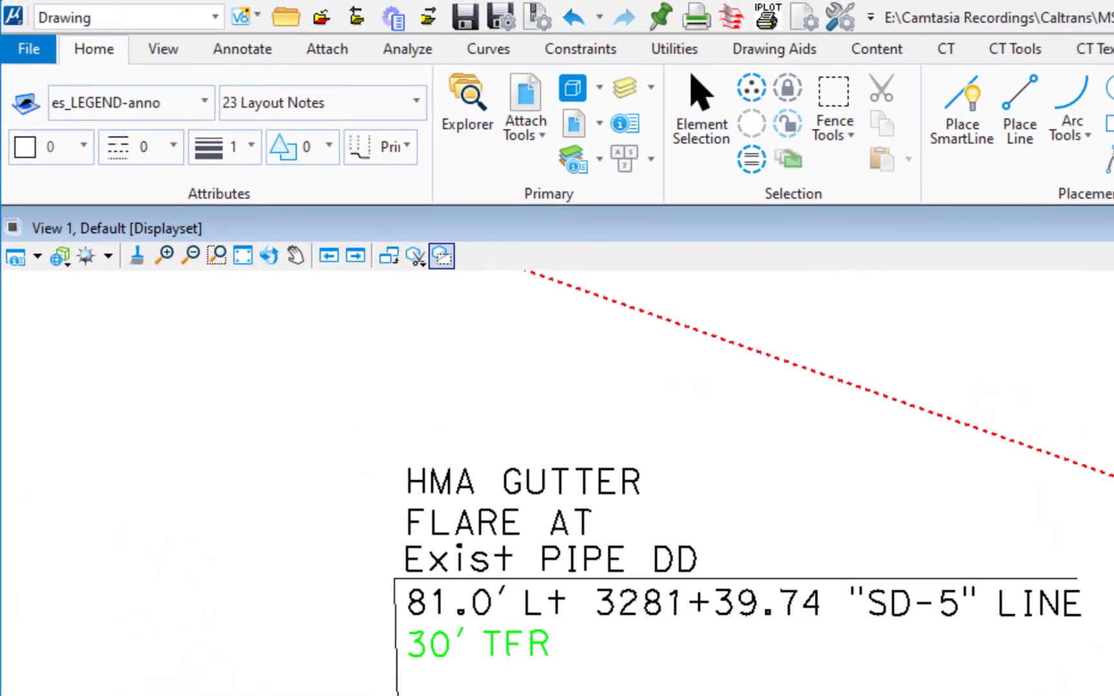
{"action": "left_click", "coordinate": [262, 53]}
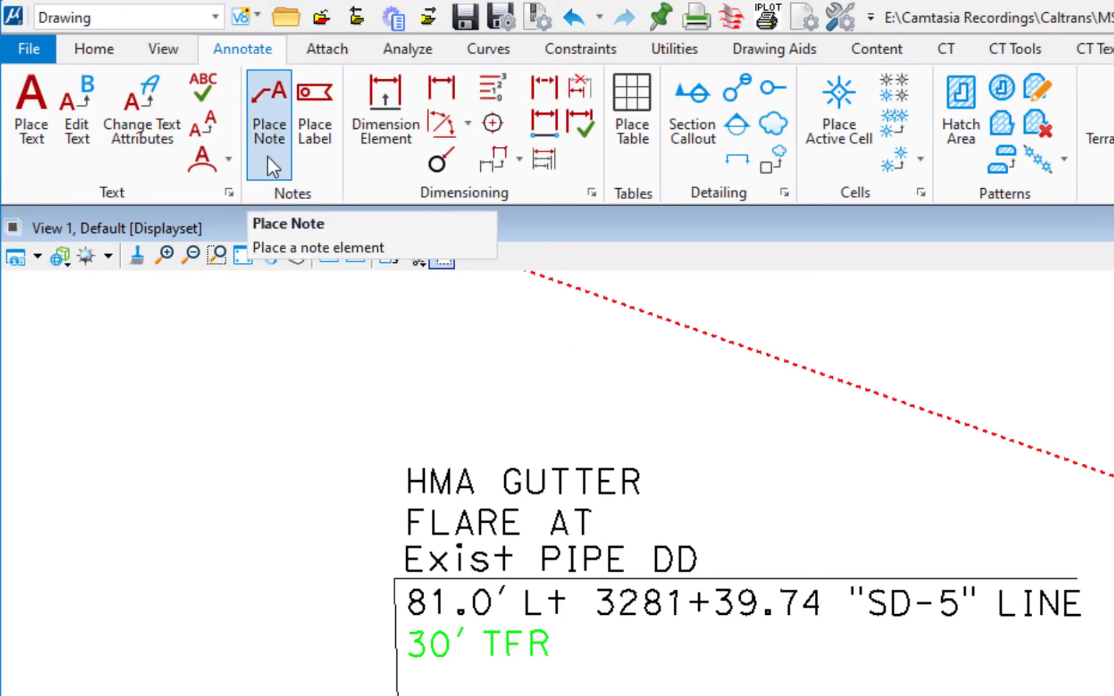
{"action": "left_click", "coordinate": [271, 130]}
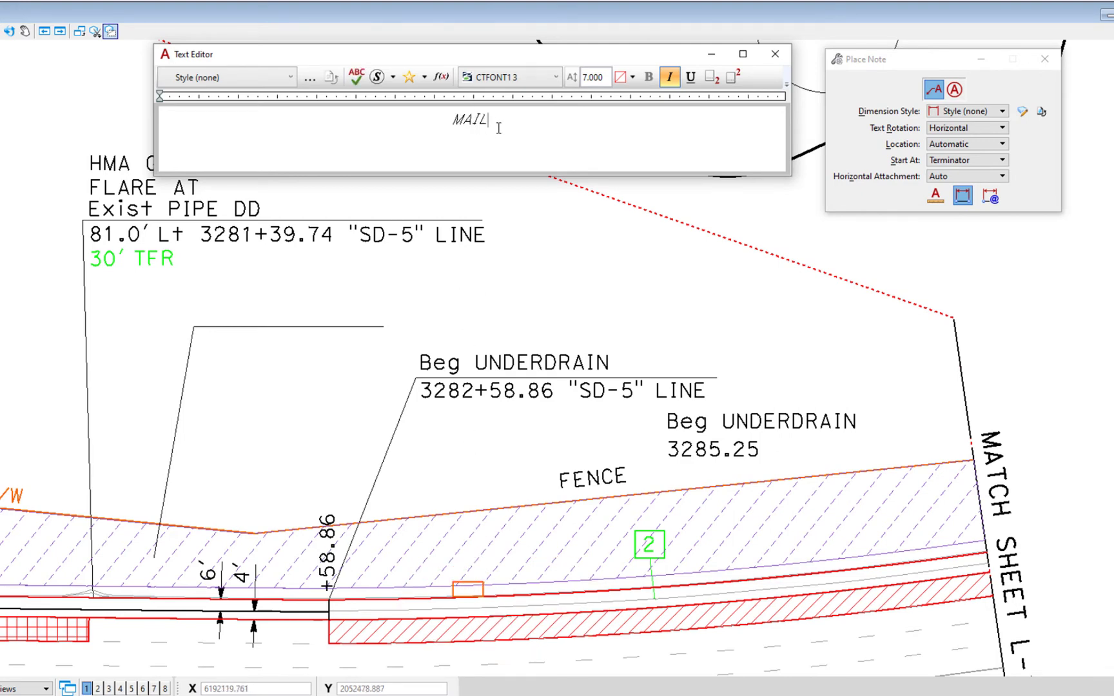
{"action": "type", "text": "BOX"}
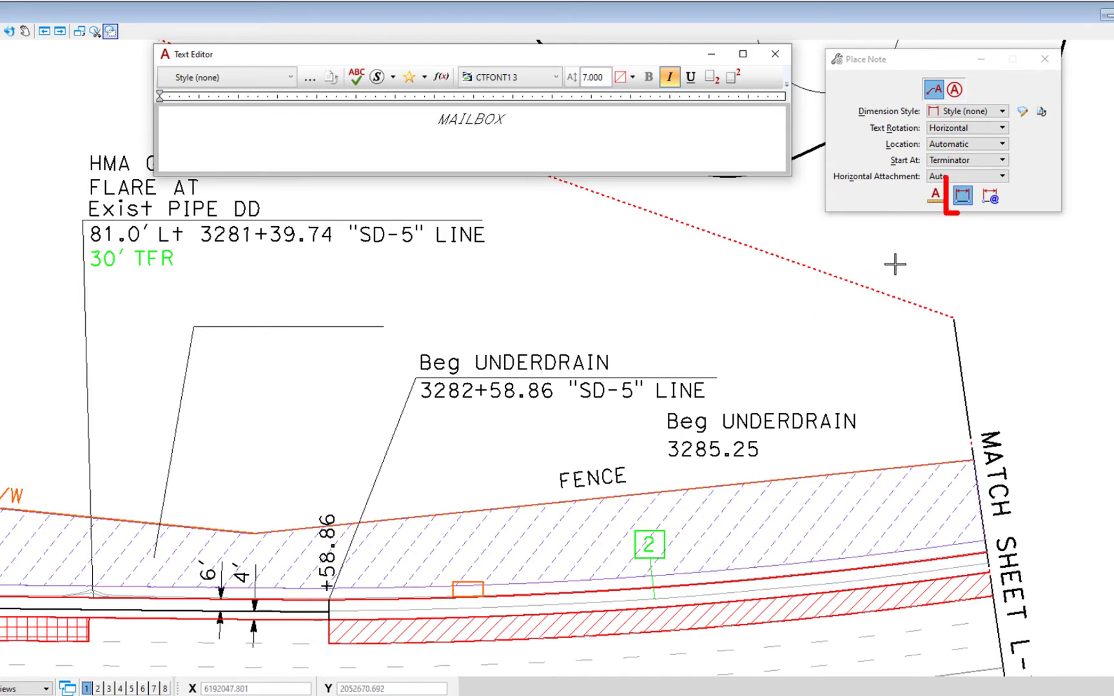
{"action": "left_click", "coordinate": [961, 202]}
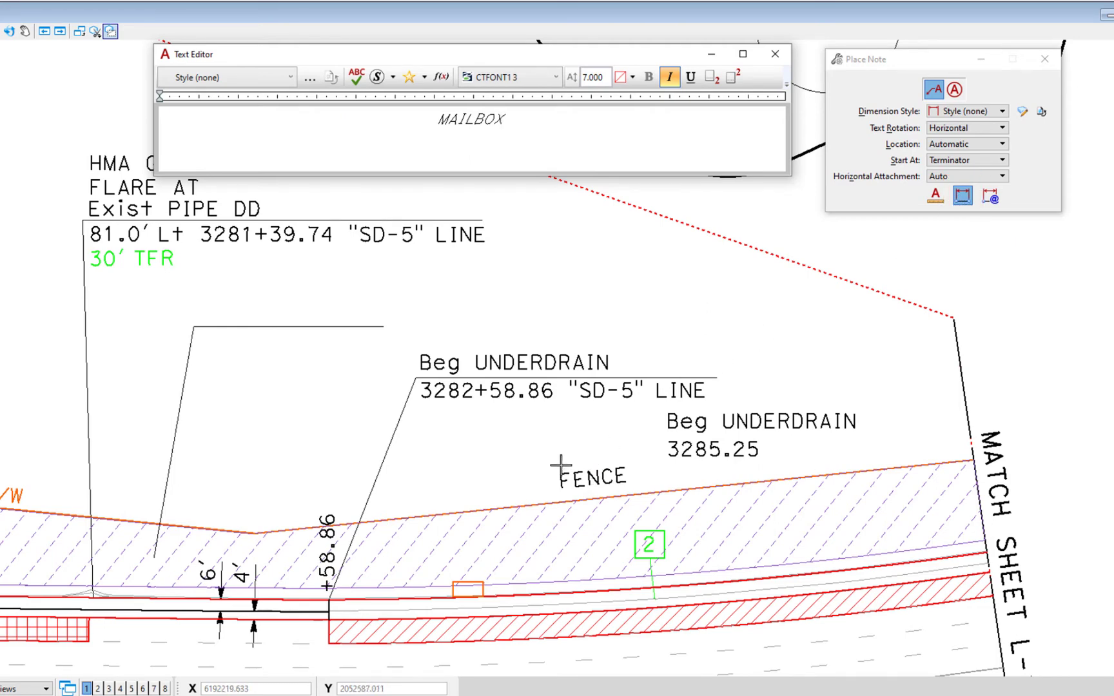
- Place the "MAILBOX" note with its leader starting on the upper edge of the orange rectangle and its text above "FENCE"
{"action": "scroll", "coordinate": [509, 604], "scroll_direction": "up", "scroll_amount": 2}
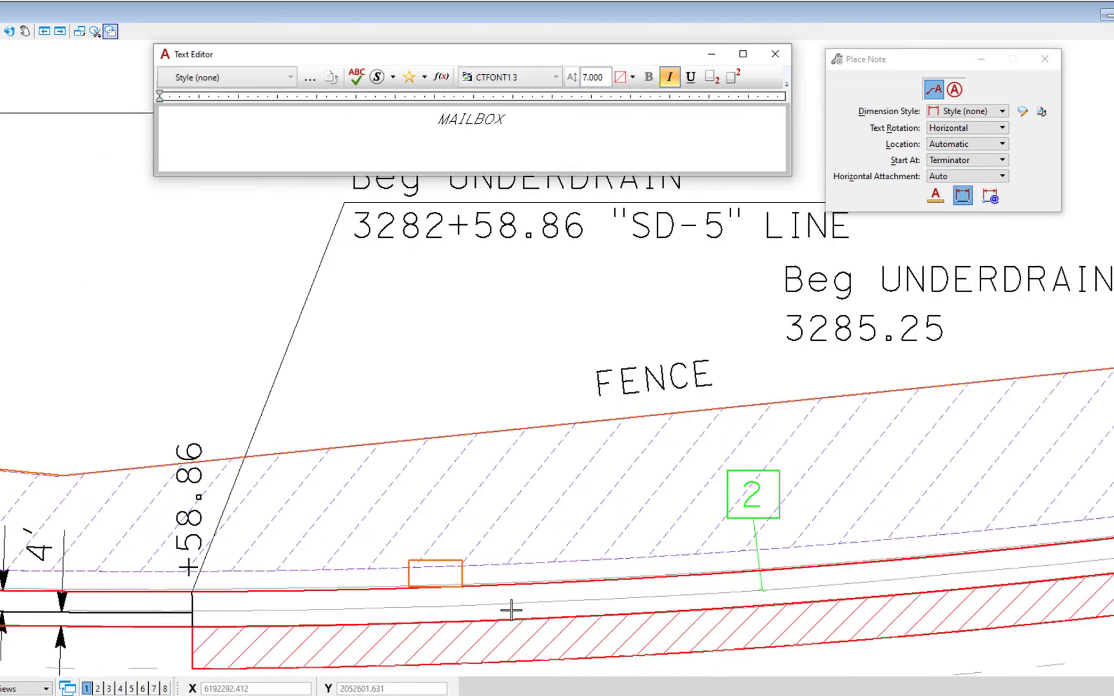
{"action": "left_click", "coordinate": [436, 560]}
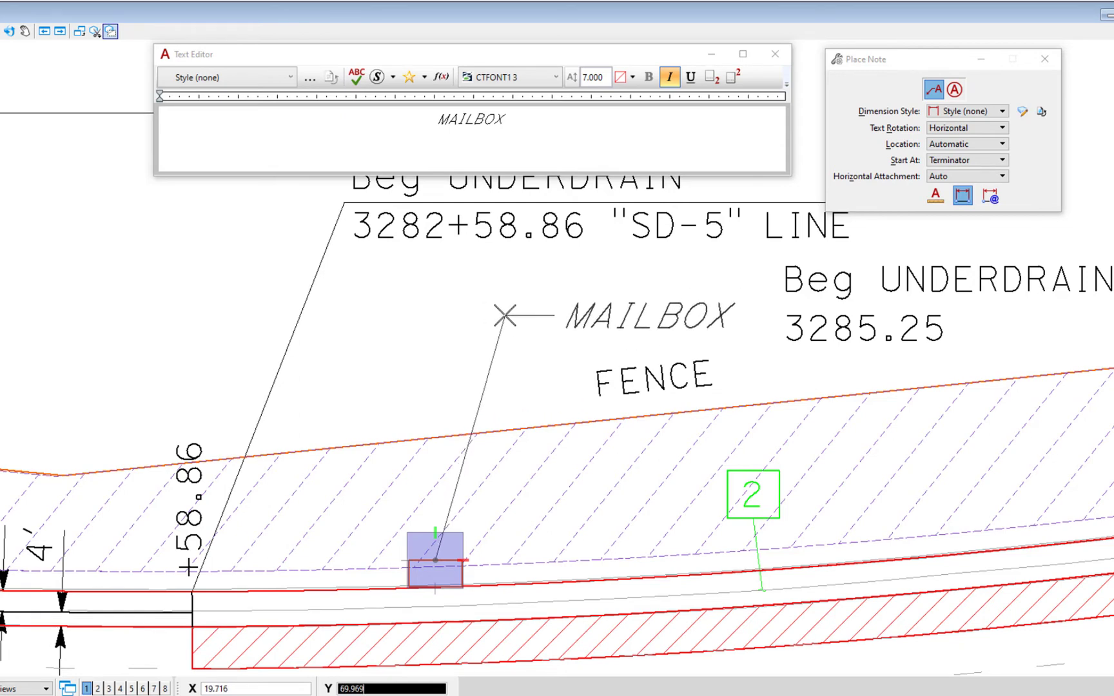
{"action": "left_click", "coordinate": [435, 560]}
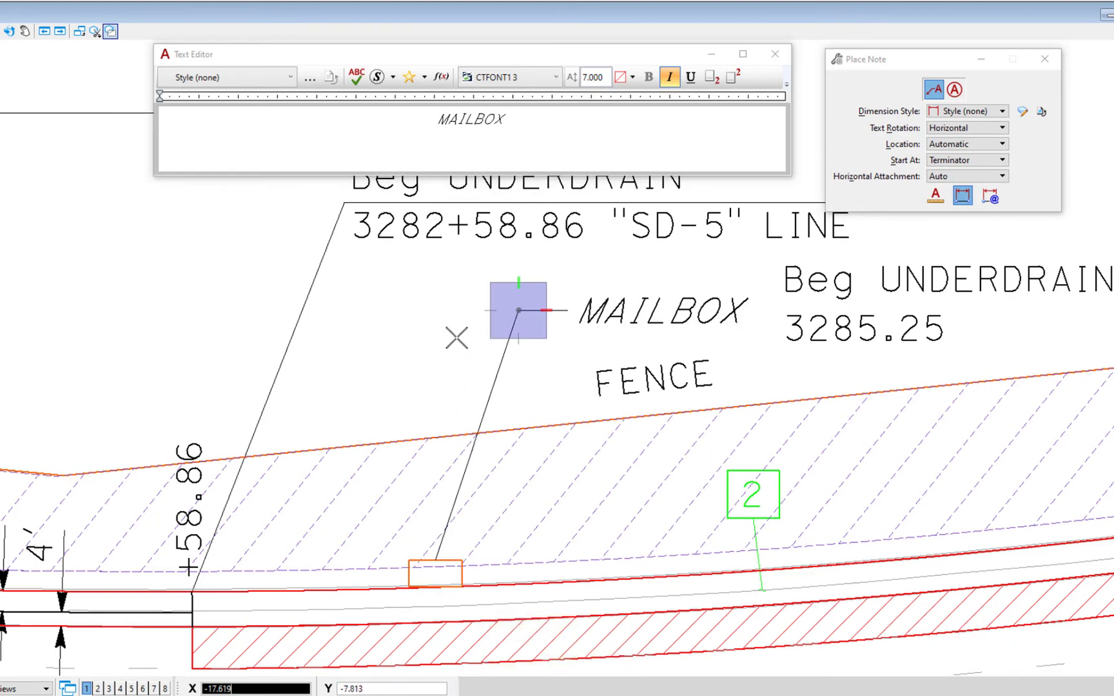
- Move the orange mailbox rectangle up and to the left, then back right to just inside the hatched area below the "MAILBOX" note
{"action": "key", "text": "space"}
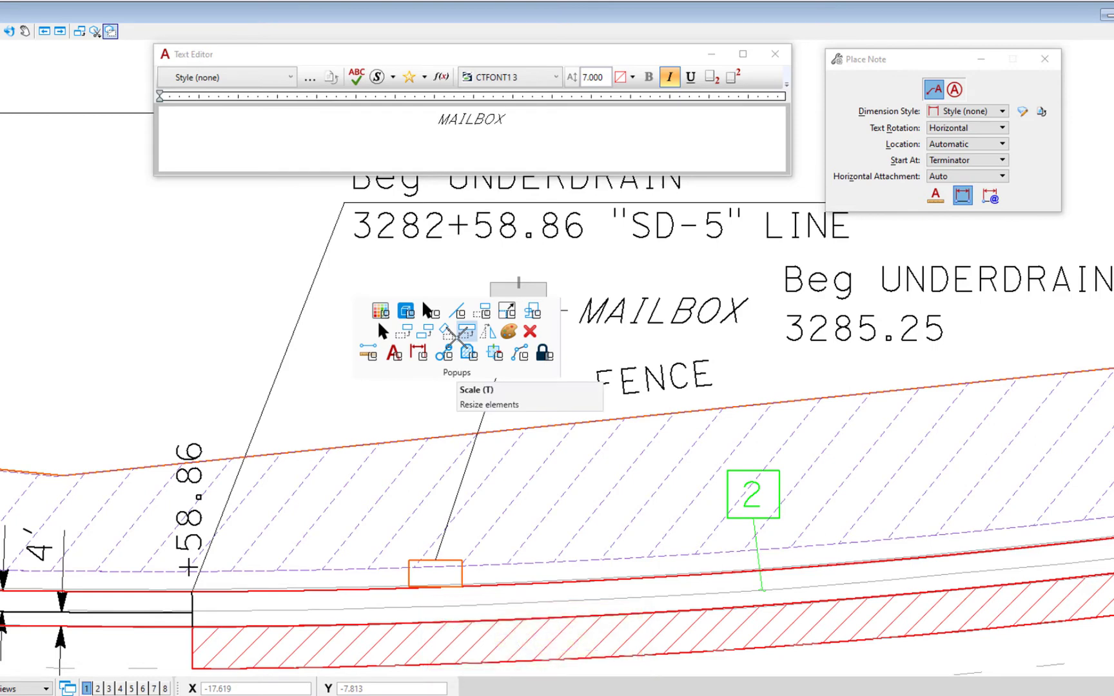
{"action": "left_click", "coordinate": [404, 333]}
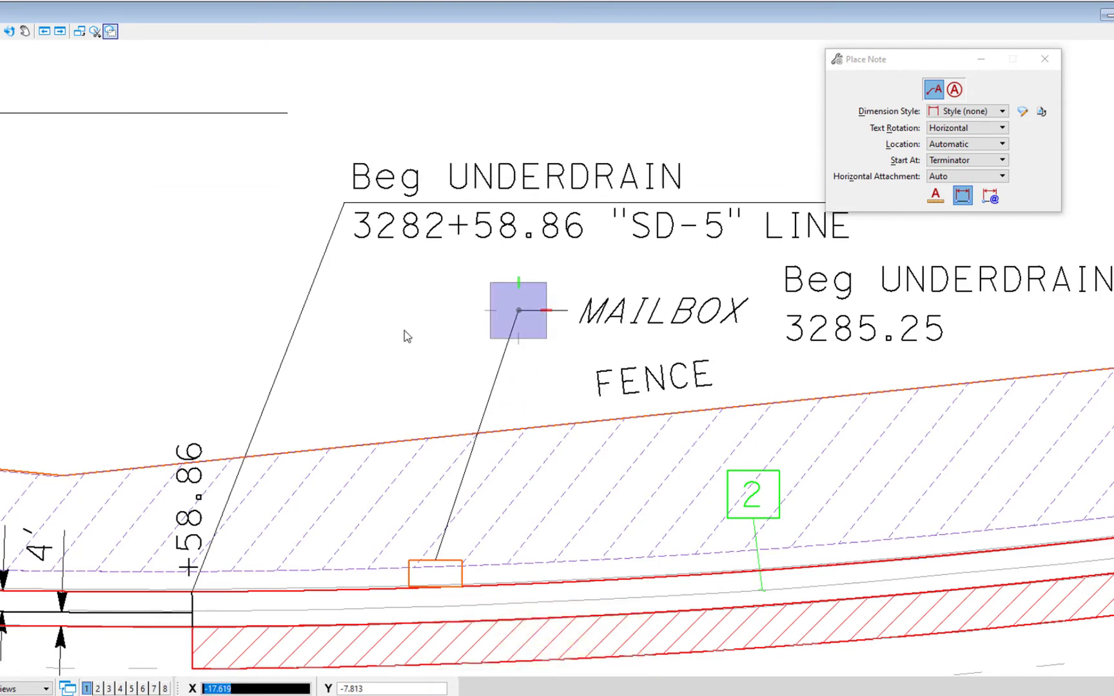
{"action": "left_click", "coordinate": [451, 561]}
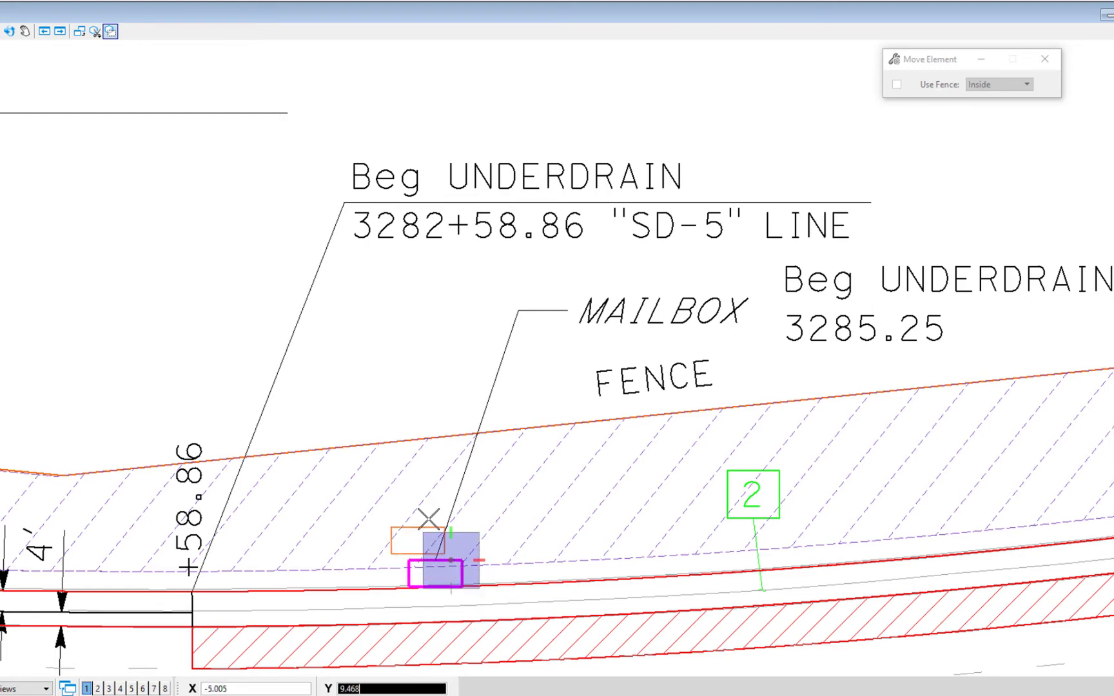
{"action": "left_click", "coordinate": [358, 488]}
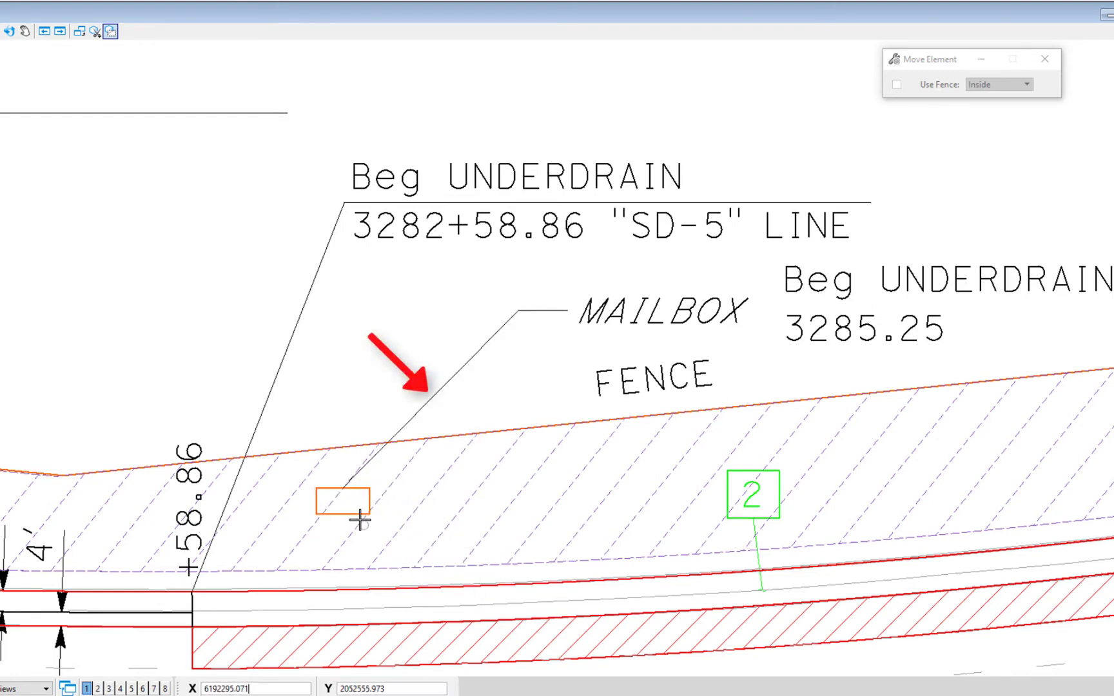
{"action": "left_click", "coordinate": [348, 499]}
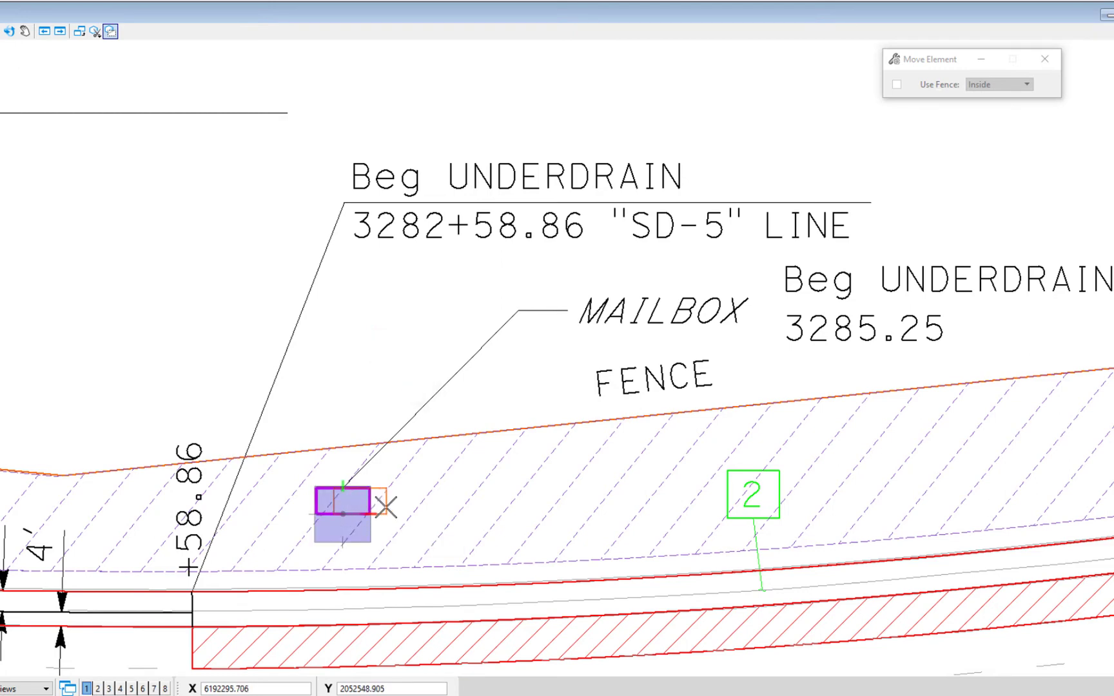
{"action": "left_click", "coordinate": [451, 480]}
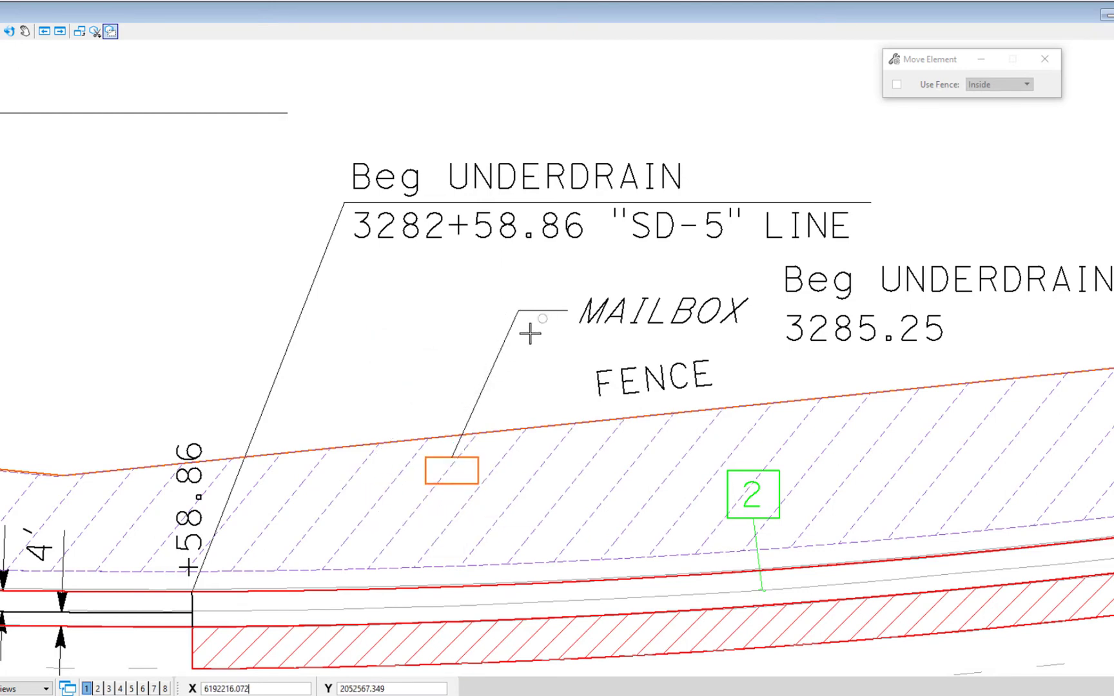
- Move the "MAILBOX" note left of the rectangle, then far to the right, and finally back to just above "FENCE"
{"action": "left_click", "coordinate": [636, 311]}
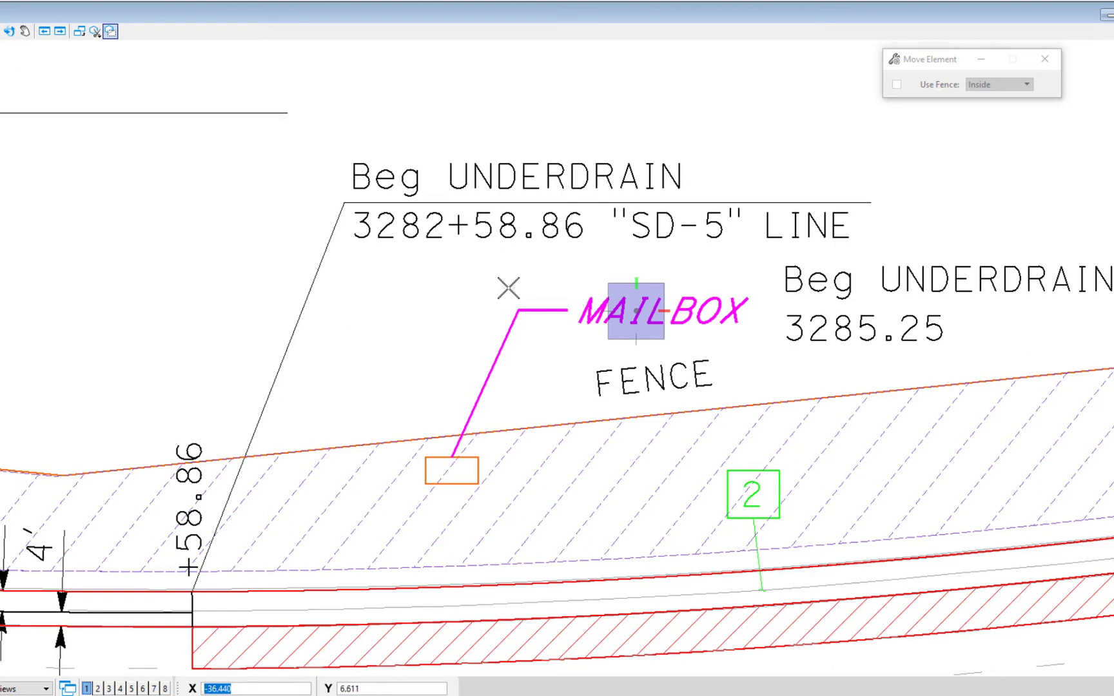
{"action": "left_click", "coordinate": [509, 288]}
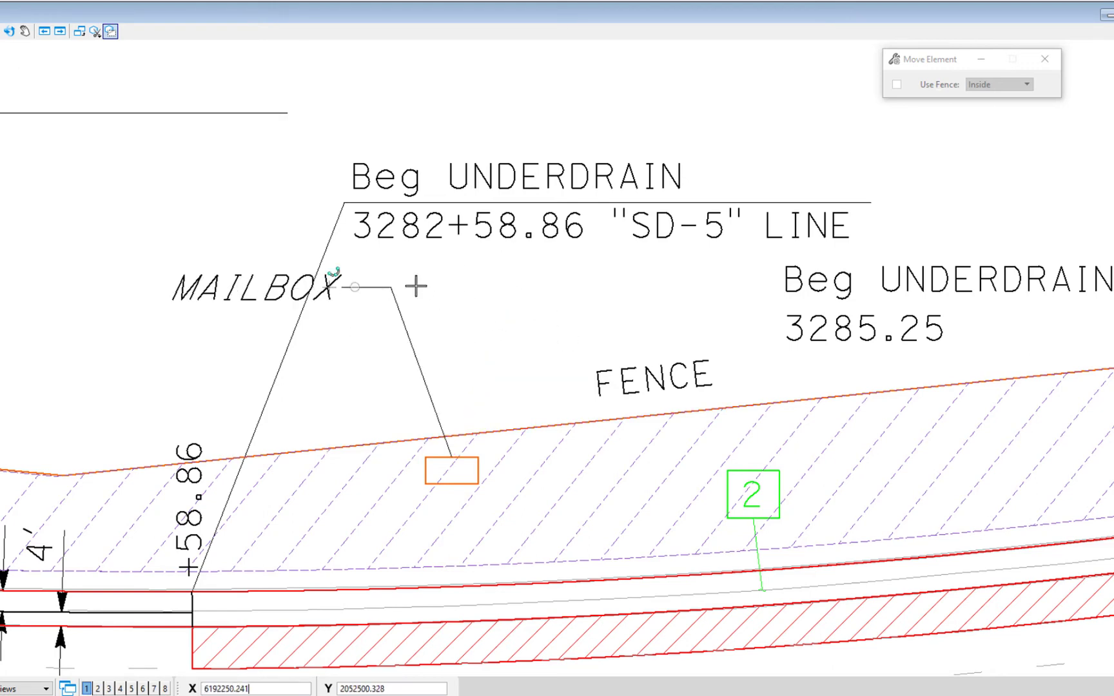
{"action": "left_click", "coordinate": [257, 289]}
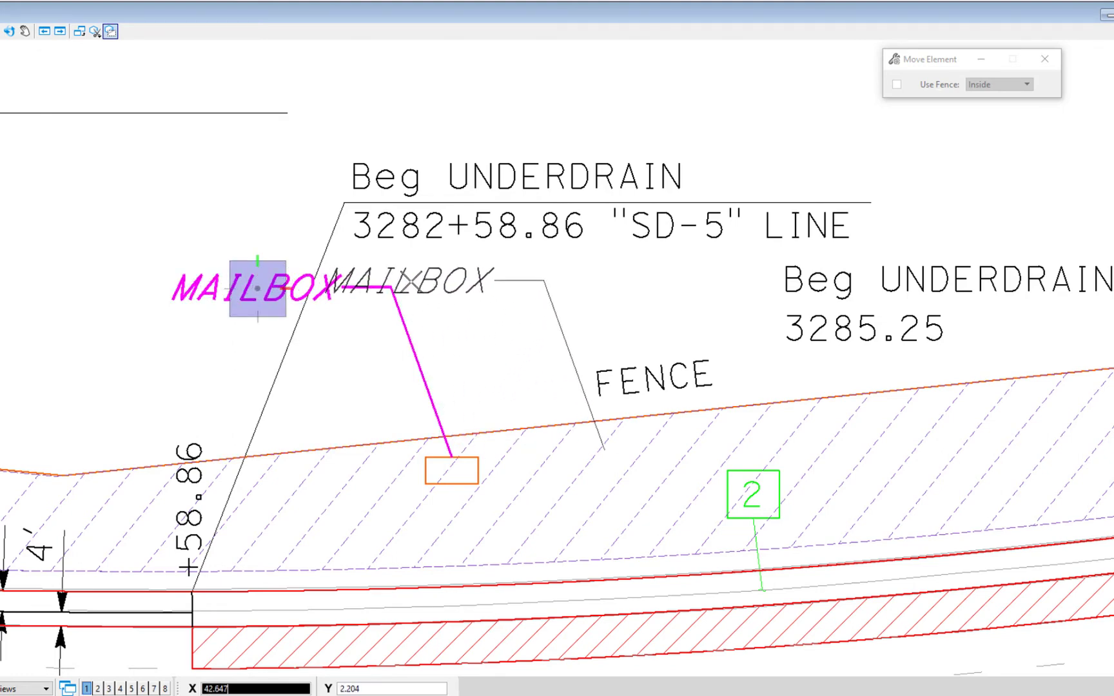
{"action": "left_click", "coordinate": [504, 286]}
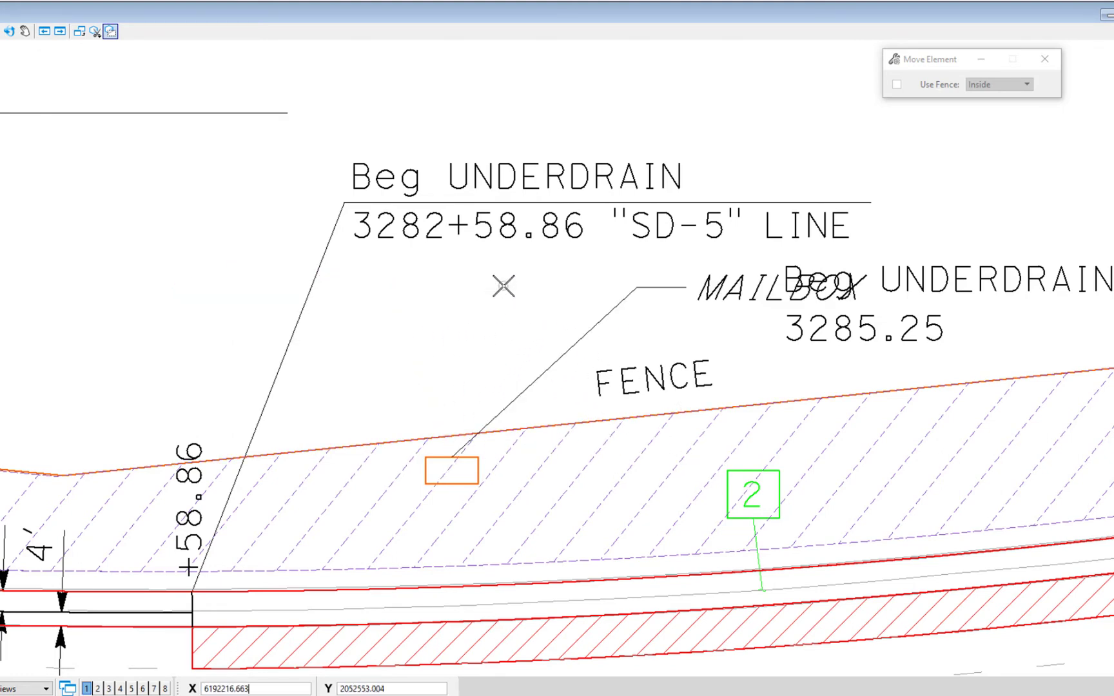
{"action": "left_click", "coordinate": [723, 291]}
{"action": "left_click", "coordinate": [576, 321]}
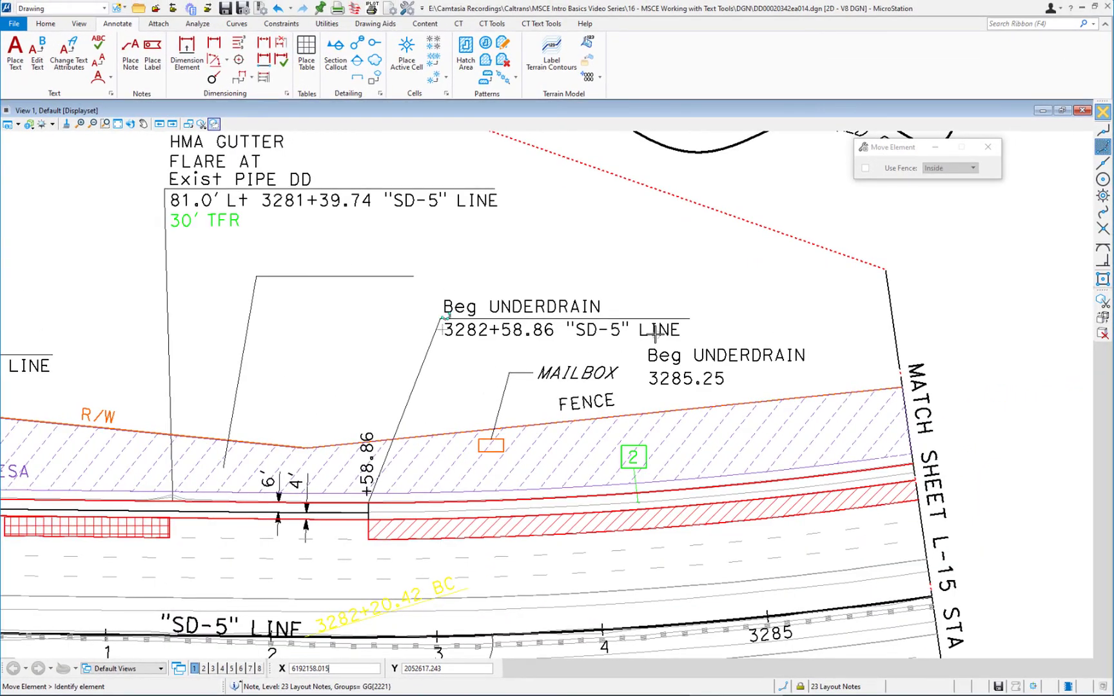
- Start another Place Note and open the dimension style settings for Style (none)
{"action": "middle_click_drag", "start_coordinate": [603, 323], "coordinate": [548, 365]}
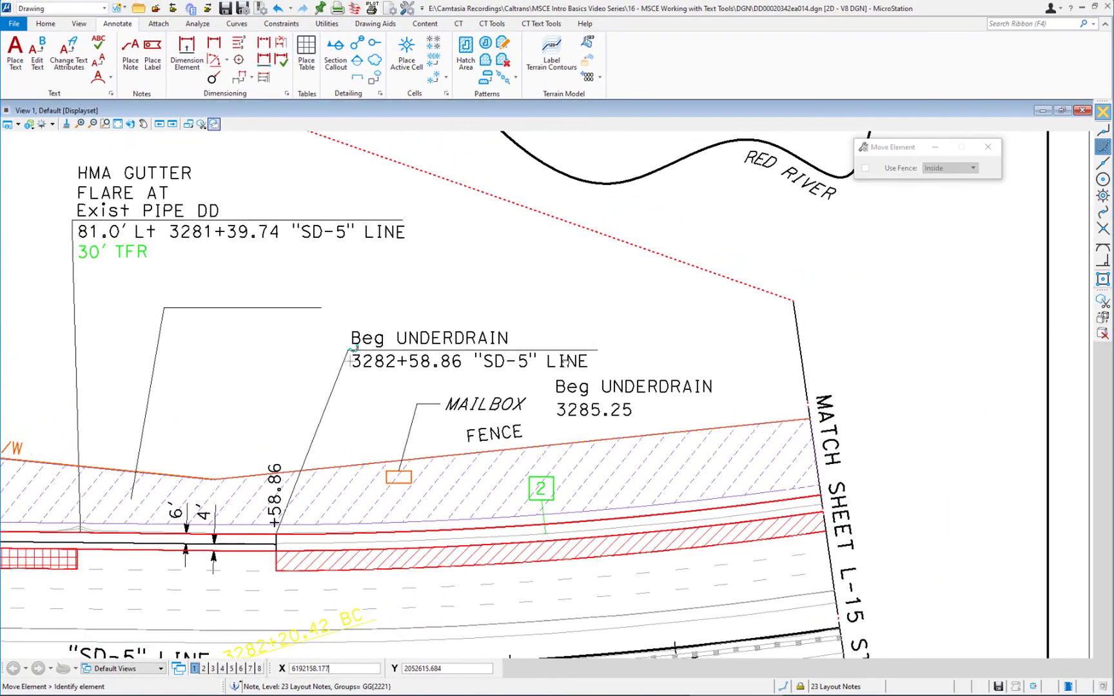
{"action": "left_click", "coordinate": [130, 54]}
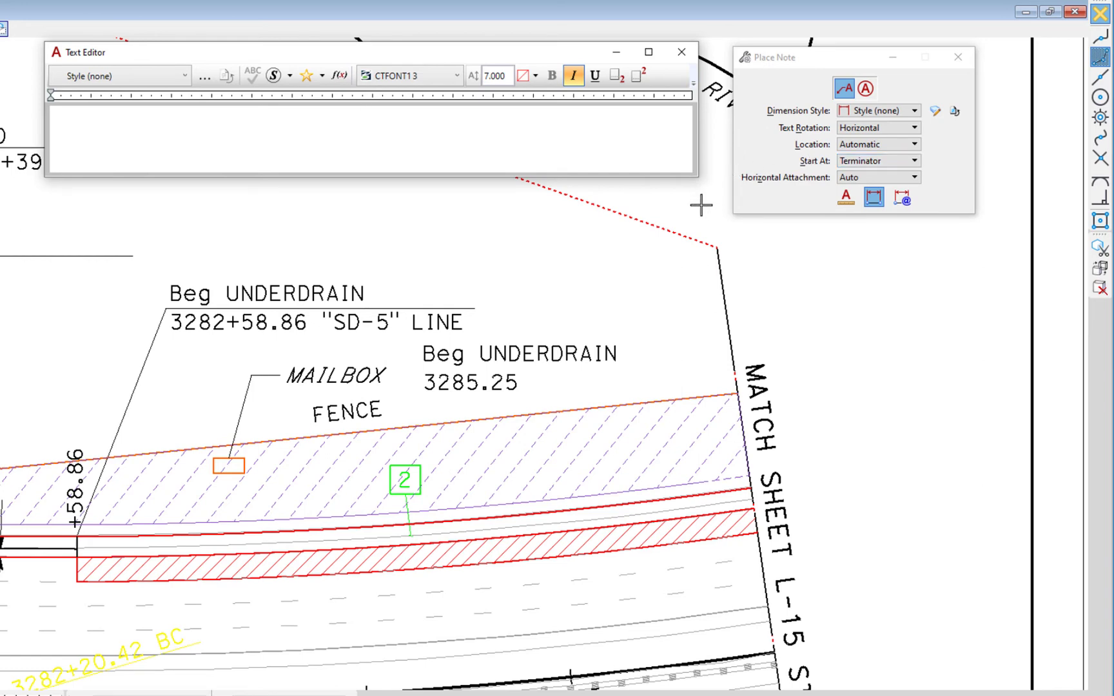
{"action": "left_click", "coordinate": [935, 112]}
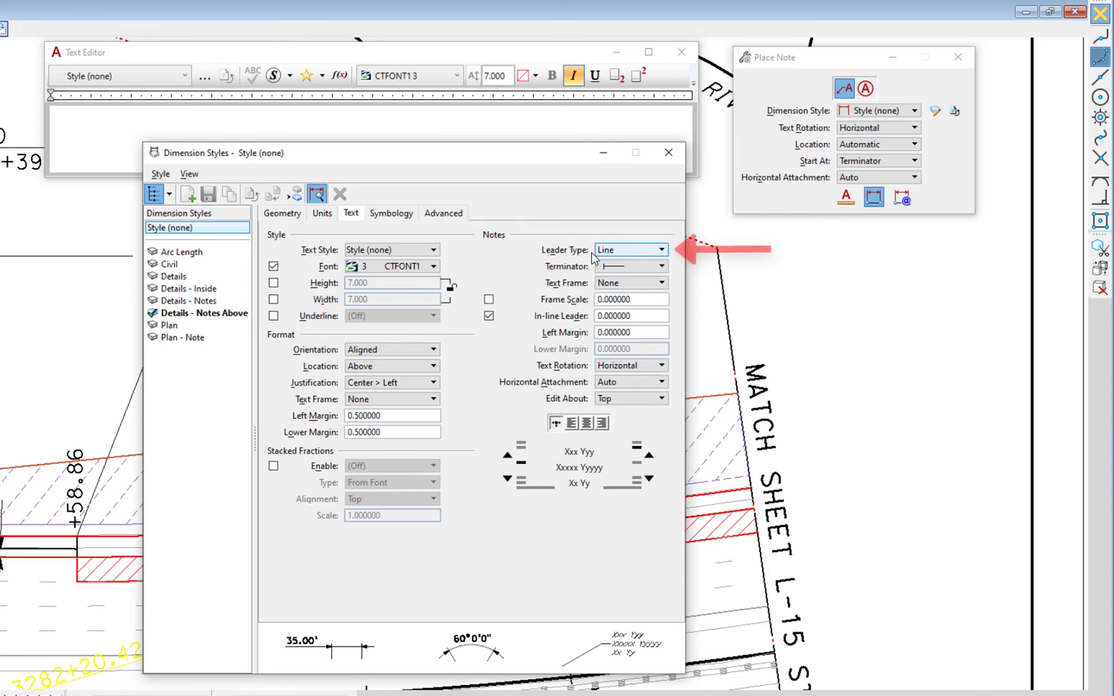
- Review the leader type, terminator and text frame options for notes, choosing Line as the leader type and None as the text frame
{"action": "left_click", "coordinate": [631, 257]}
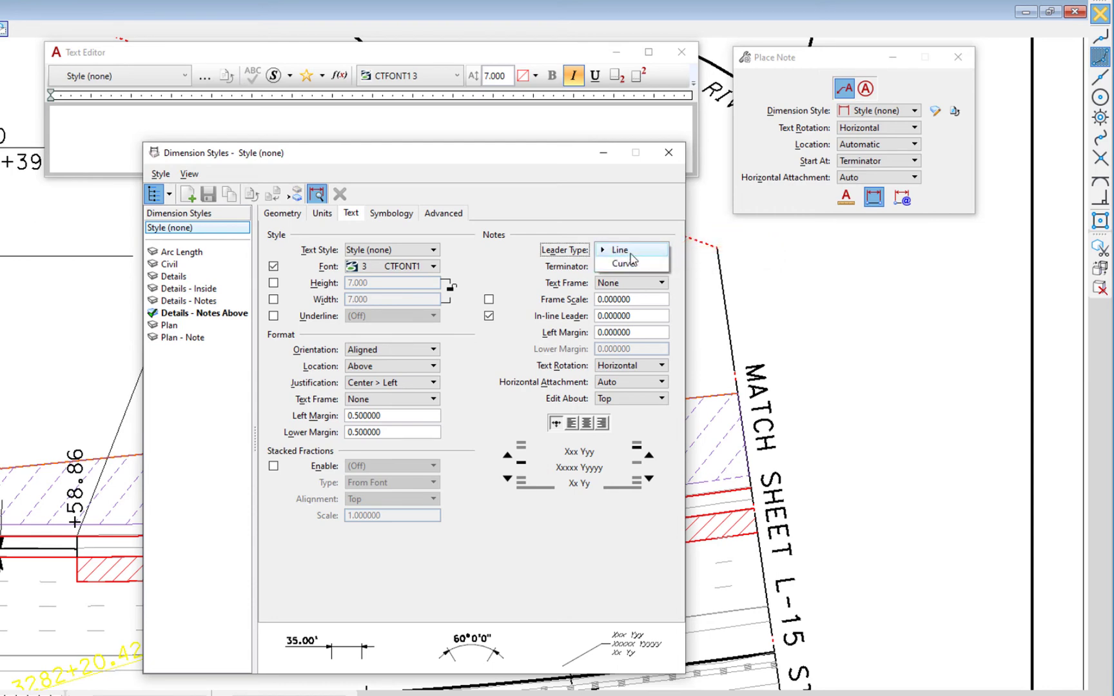
{"action": "left_click", "coordinate": [620, 250]}
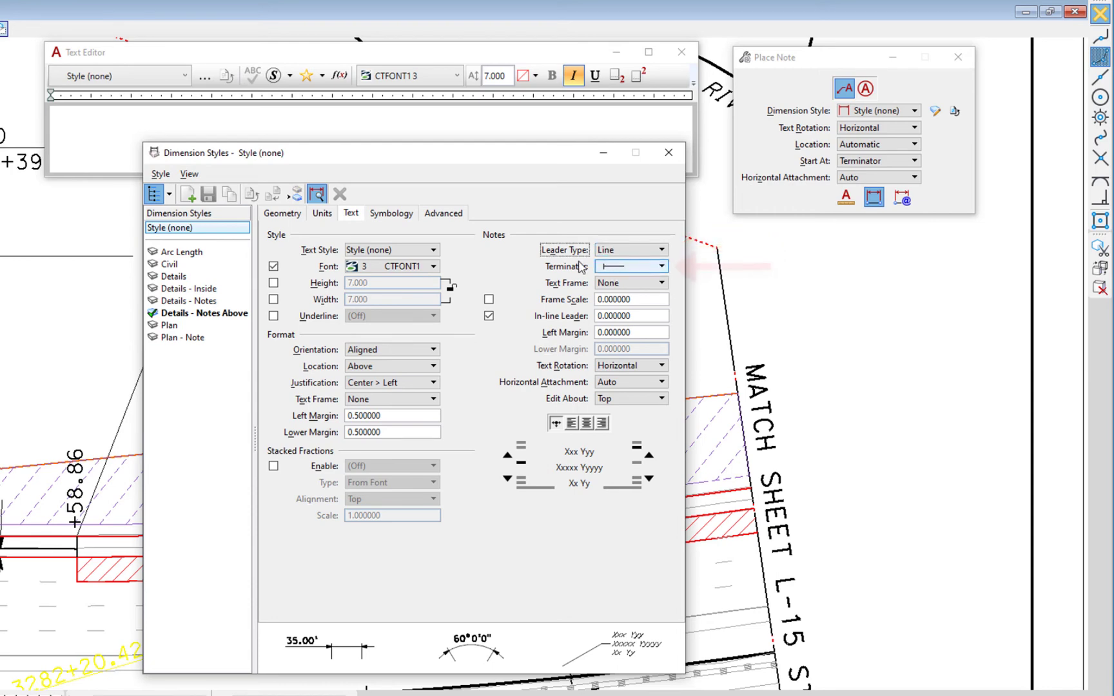
{"action": "left_click", "coordinate": [620, 271]}
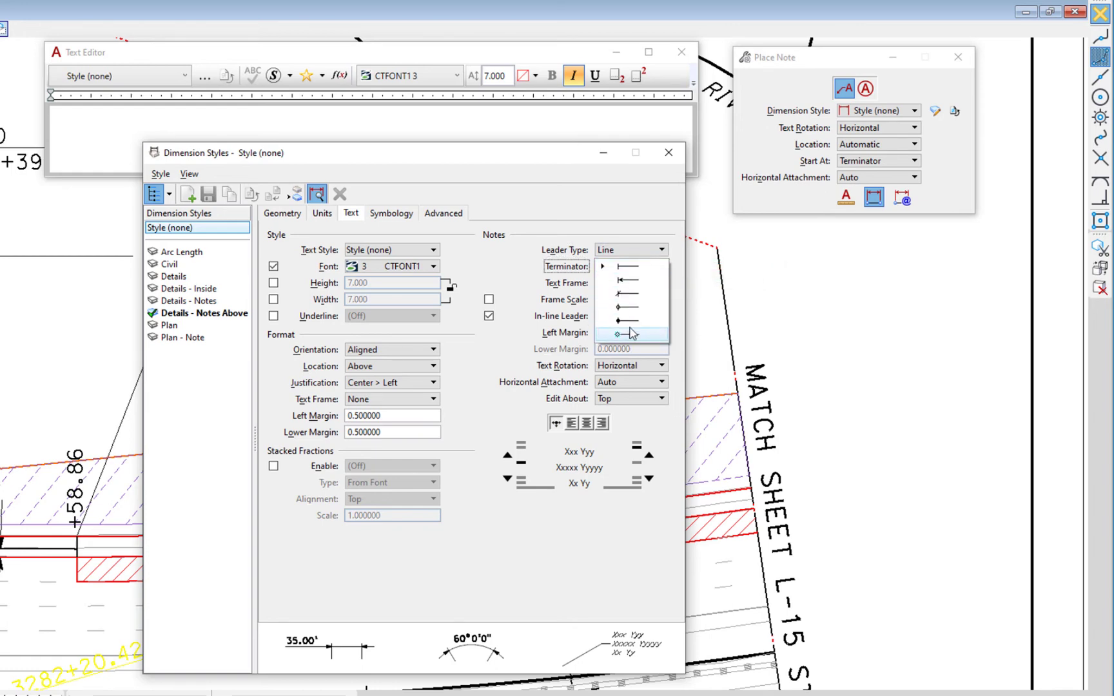
{"action": "left_click", "coordinate": [630, 268]}
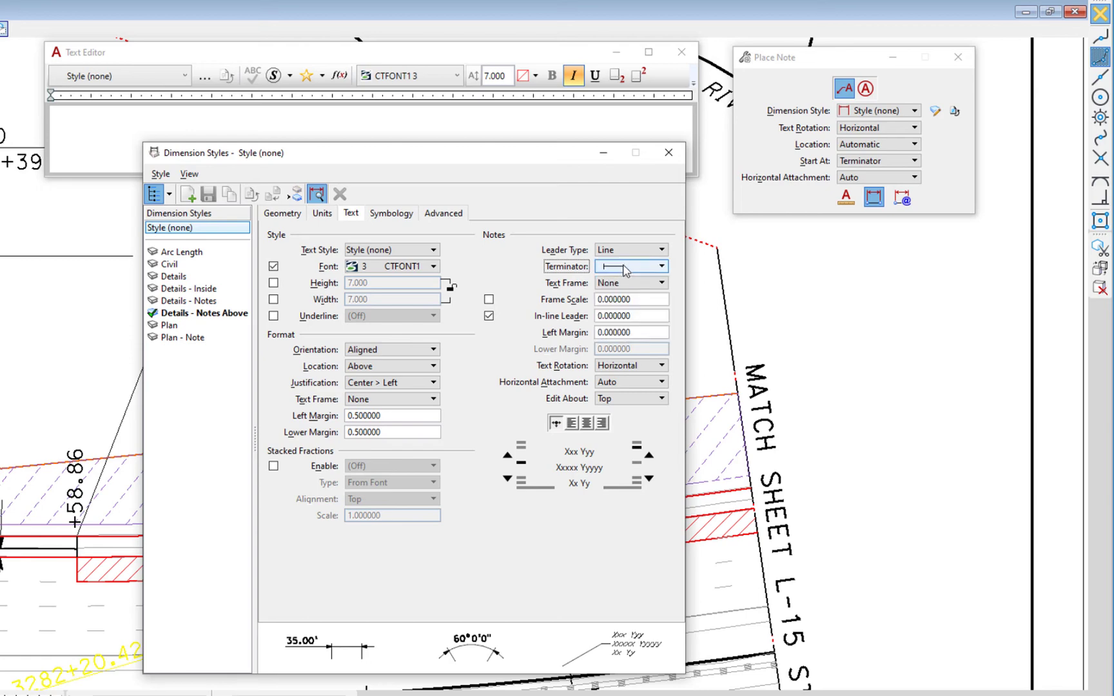
{"action": "left_click", "coordinate": [630, 283]}
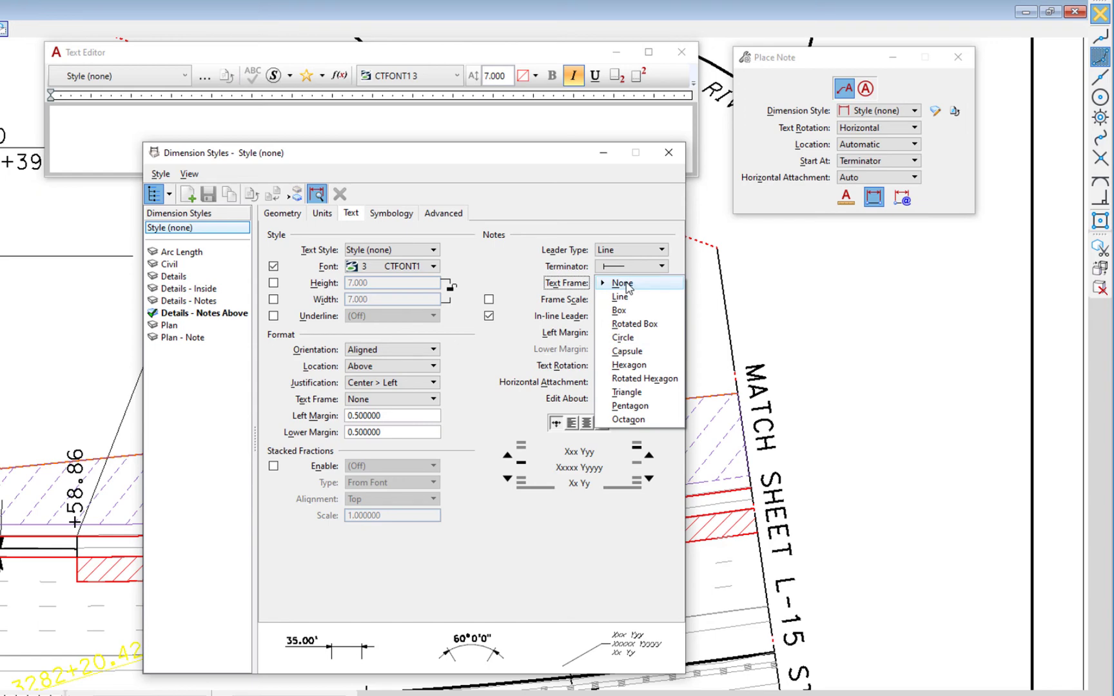
{"action": "left_click", "coordinate": [622, 283]}
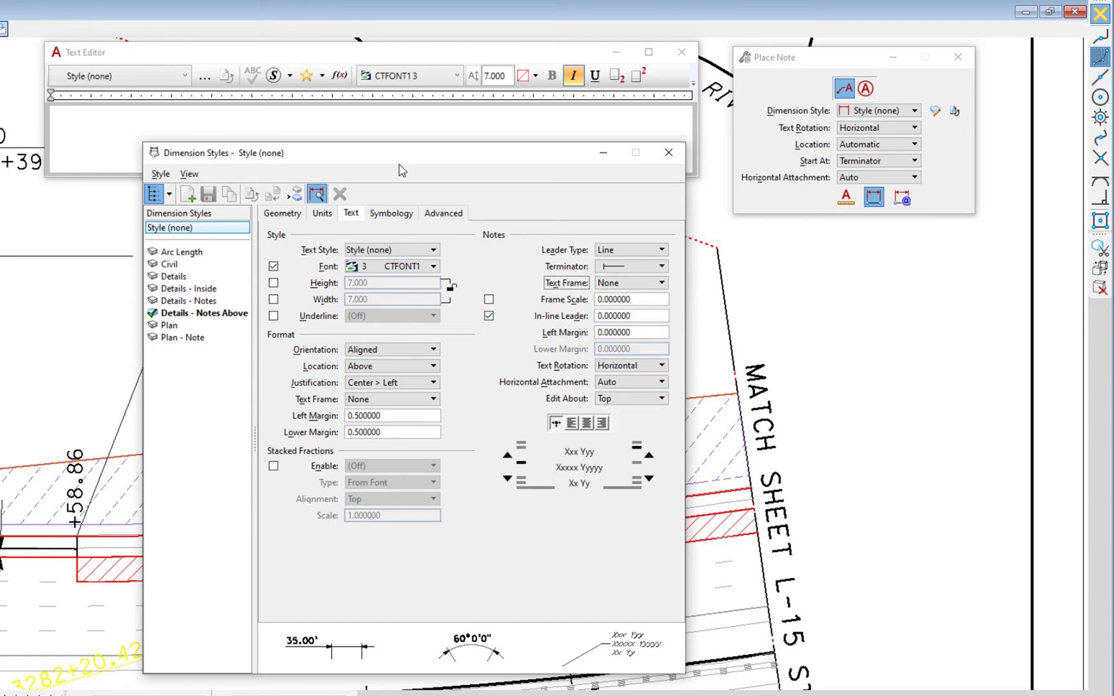
- Set the vertical location for left-justified notes to underline the bottom text line, then close the dimension style settings
{"action": "mouse_move", "coordinate": [400, 165]}
{"action": "left_mouse_down"}
{"action": "mouse_move", "coordinate": [505, 186]}
{"action": "mouse_move", "coordinate": [691, 162]}
{"action": "left_mouse_up"}
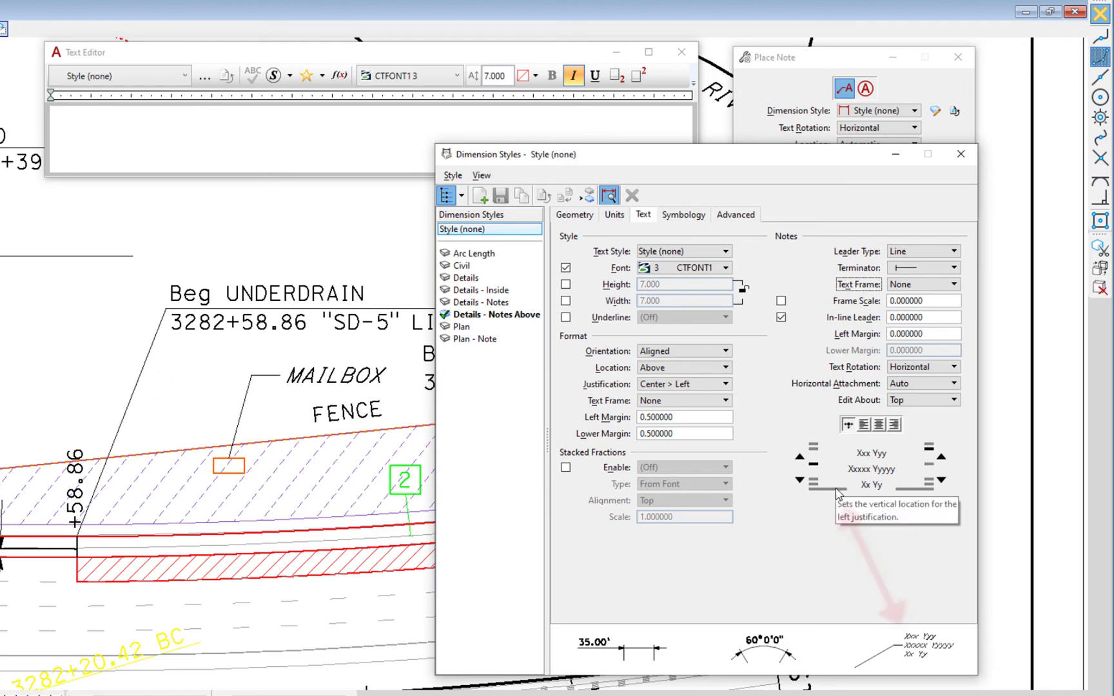
{"action": "left_click", "coordinate": [837, 490]}
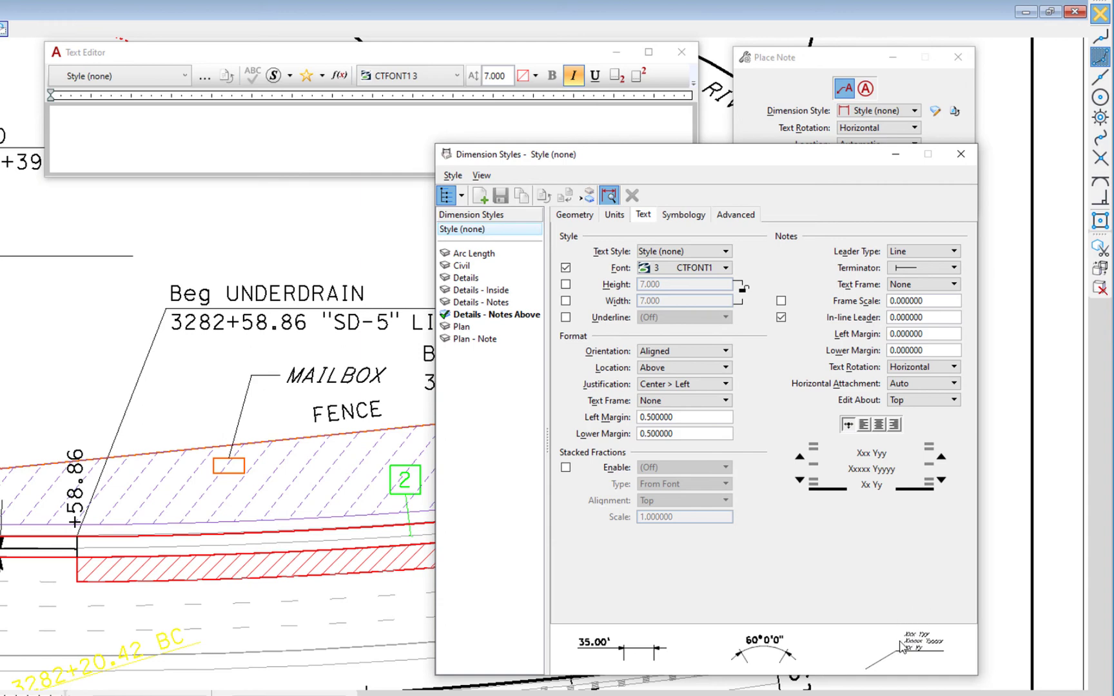
{"action": "left_click", "coordinate": [961, 156]}
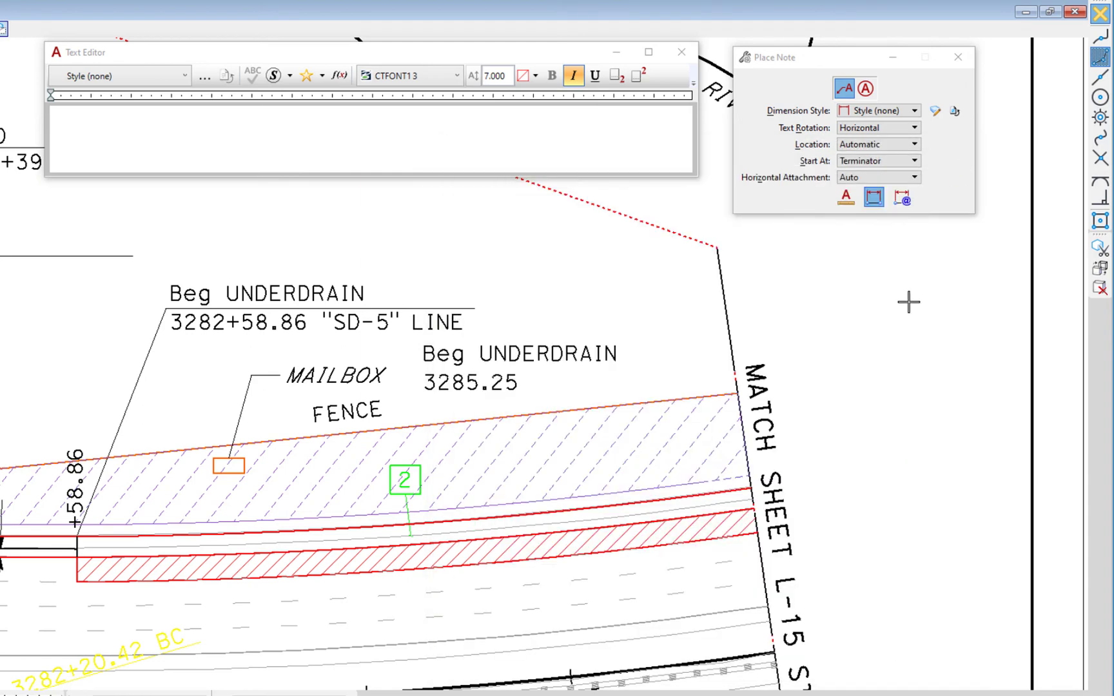
{"action": "left_click", "coordinate": [302, 127]}
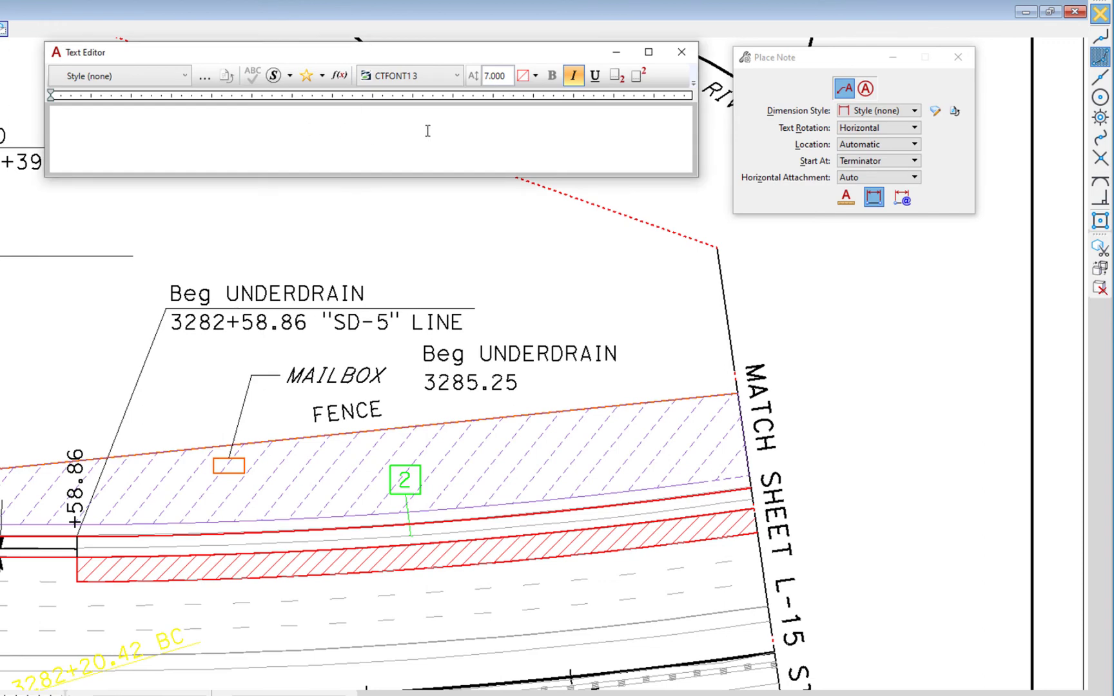
{"action": "type", "text": "MAILBOX"}
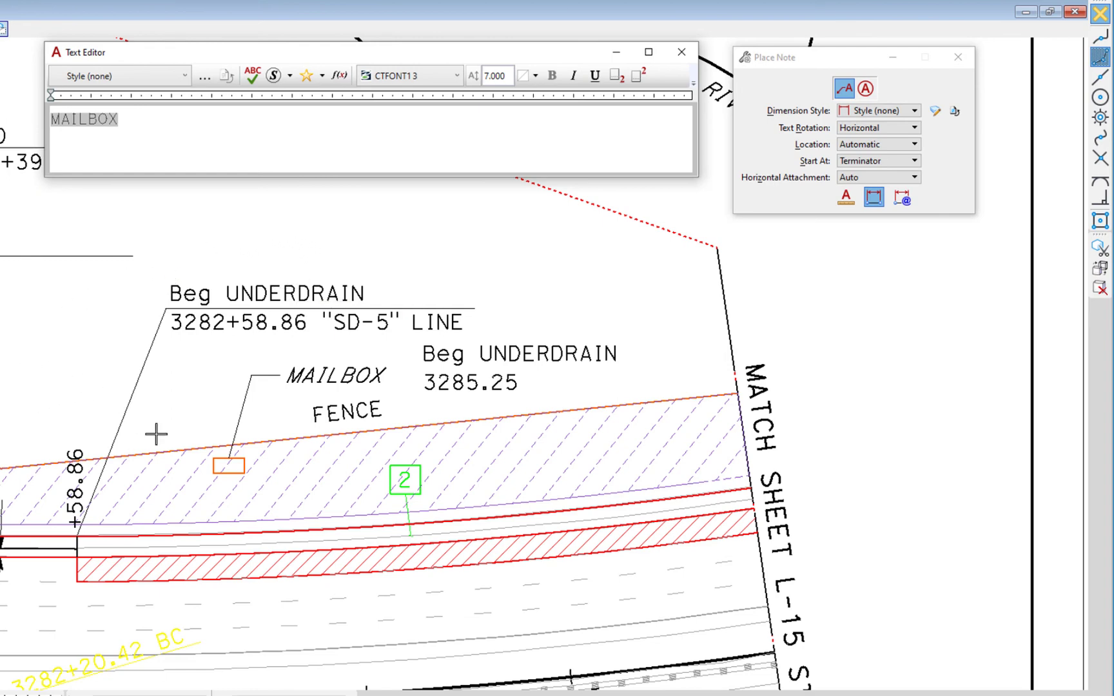
{"action": "left_click", "coordinate": [243, 458]}
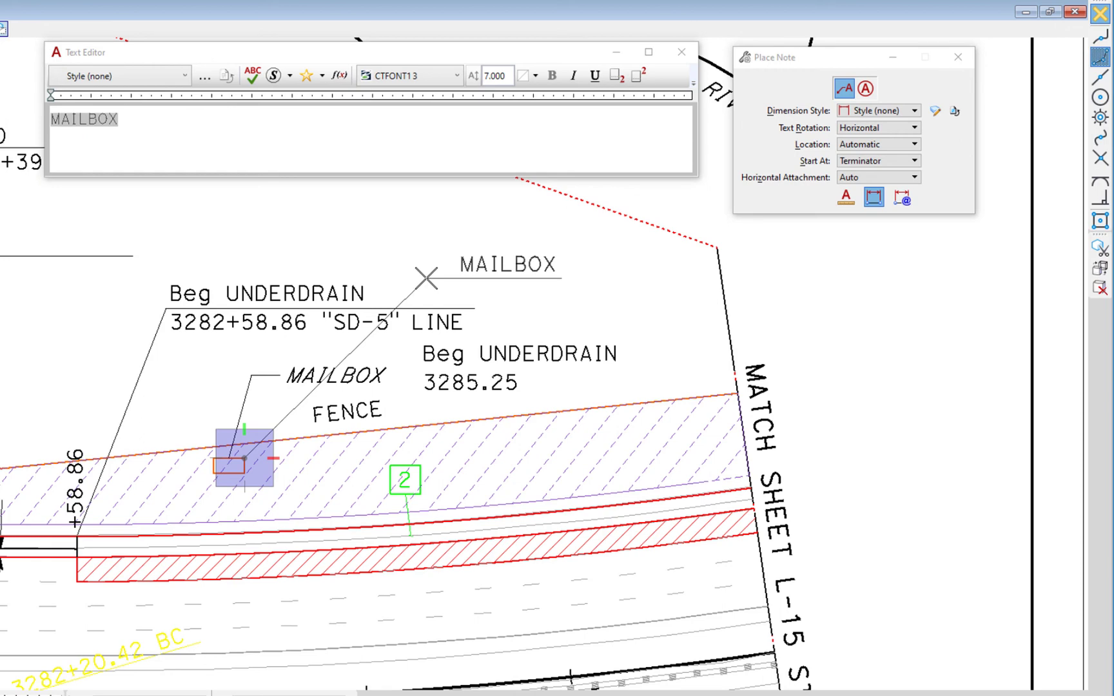
{"action": "right_click", "coordinate": [427, 278]}
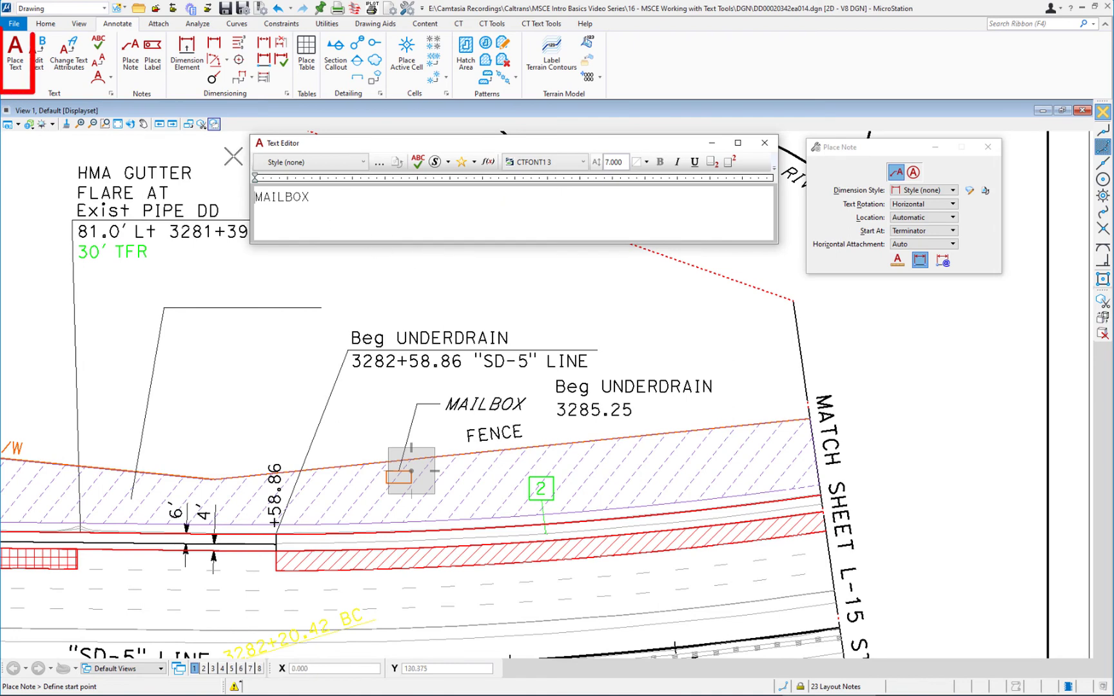
- Place the two-line text "Beg UNDERDRAIN" / "3282+25.88" at the corner of the empty leader line, associated with that leader
{"action": "left_click", "coordinate": [15, 52]}
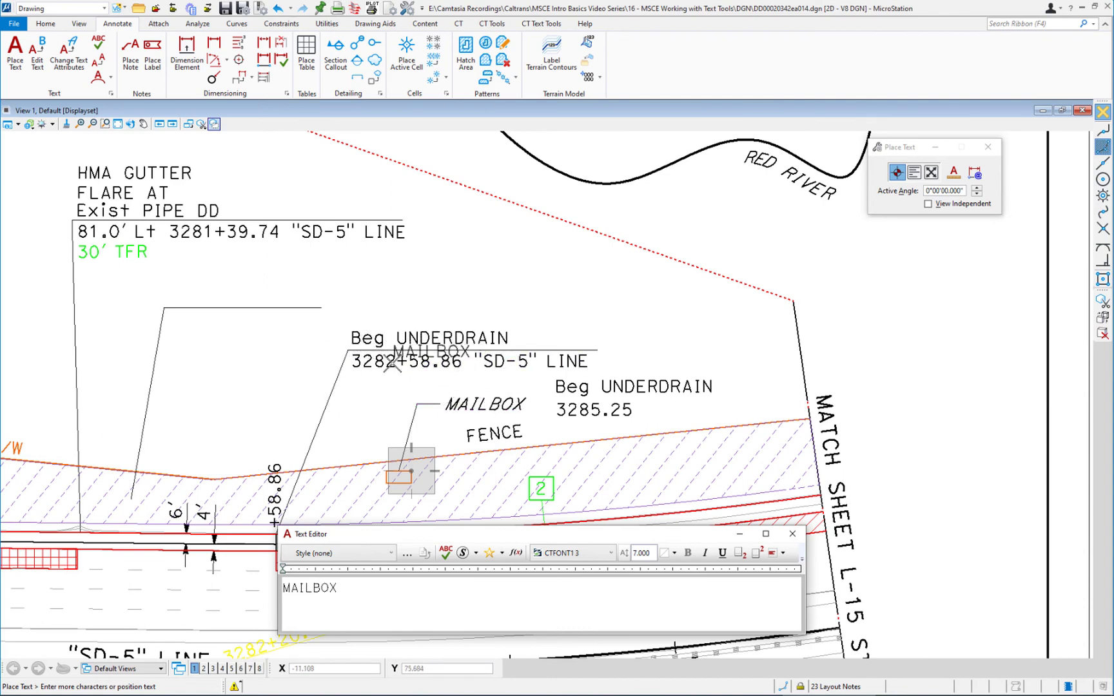
{"action": "left_click_drag", "start_coordinate": [345, 588], "coordinate": [270, 587]}
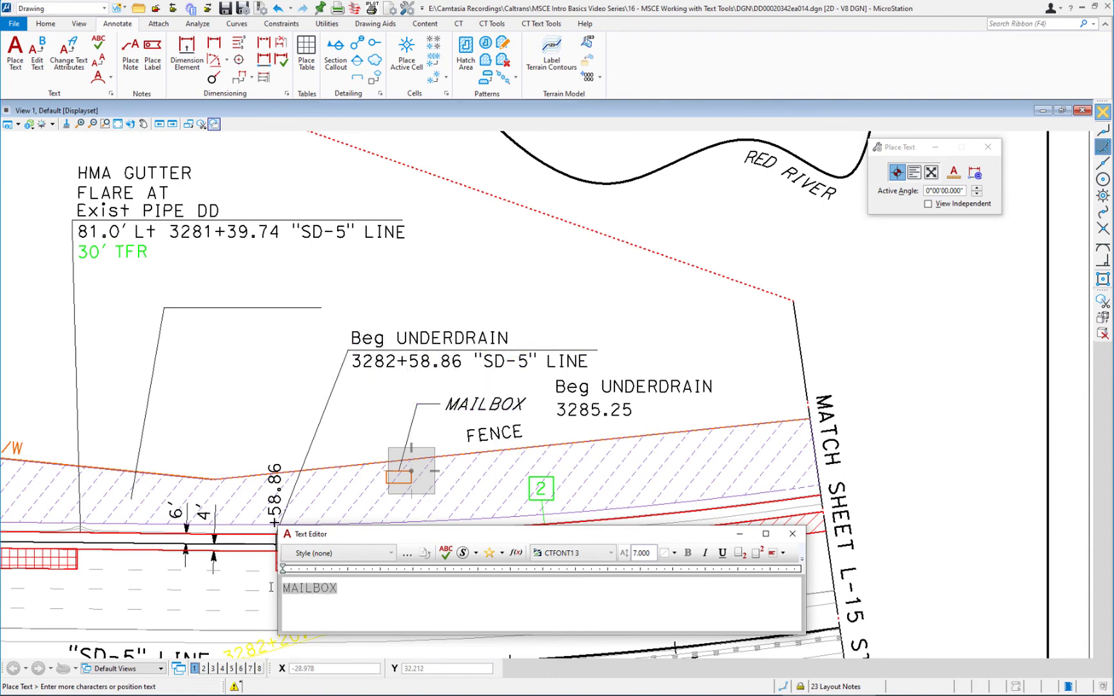
{"action": "type", "text": "Beg UNDERDRAIN"}
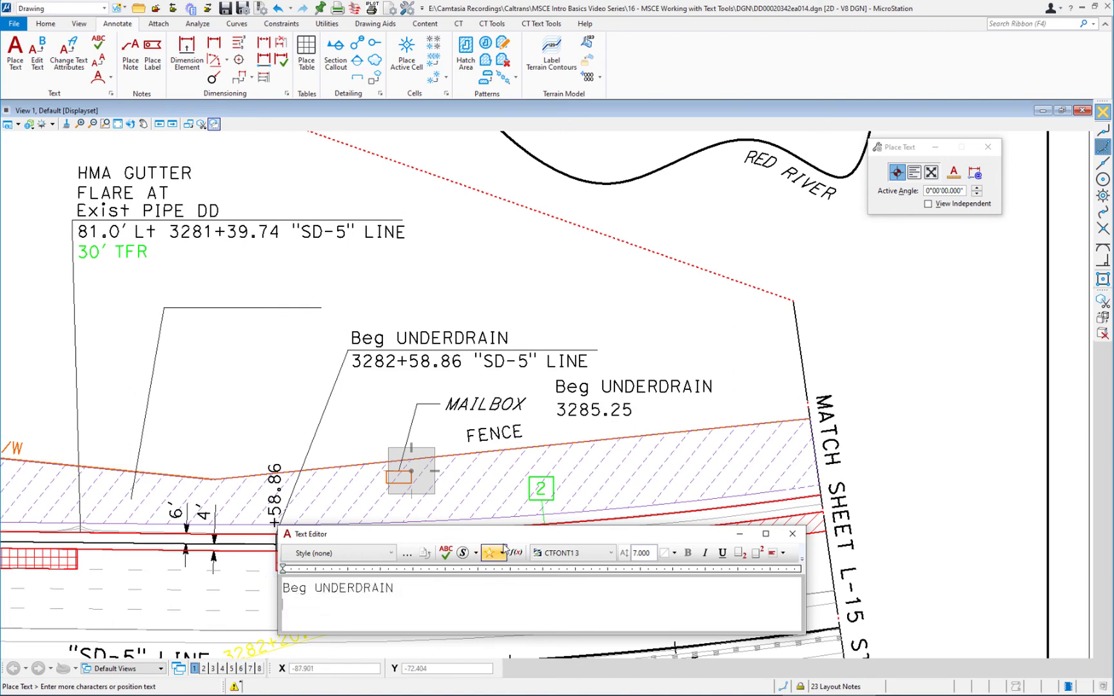
{"action": "left_click_drag", "start_coordinate": [509, 538], "coordinate": [608, 447]}
{"action": "key", "text": "Return"}
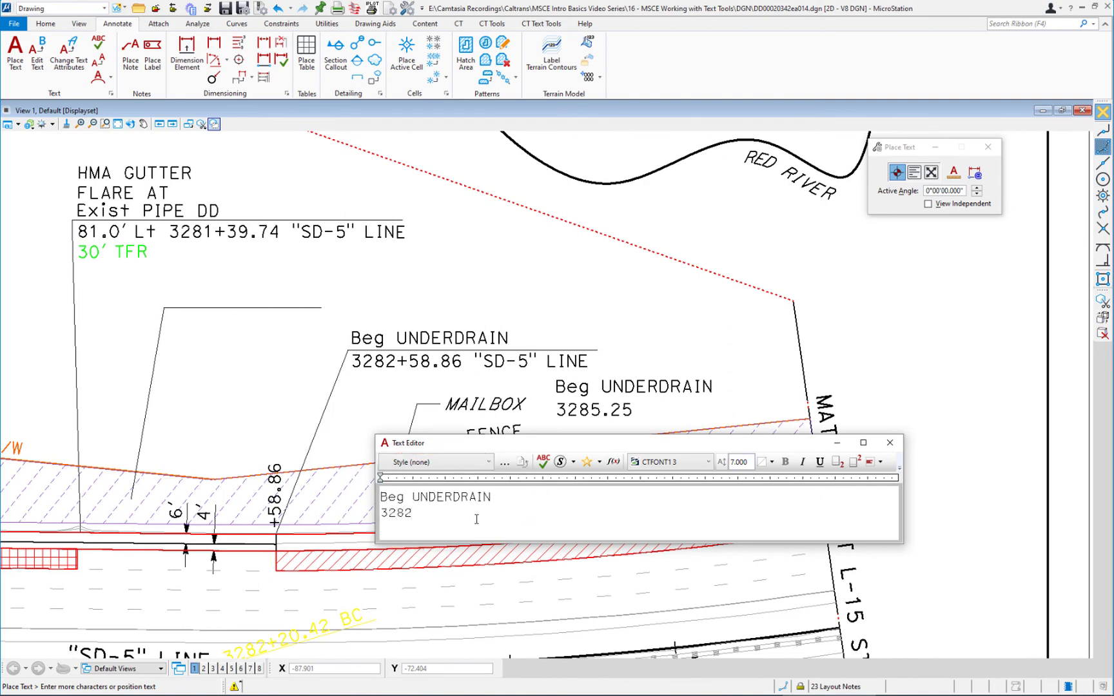
{"action": "type", "text": "3282+25.88"}
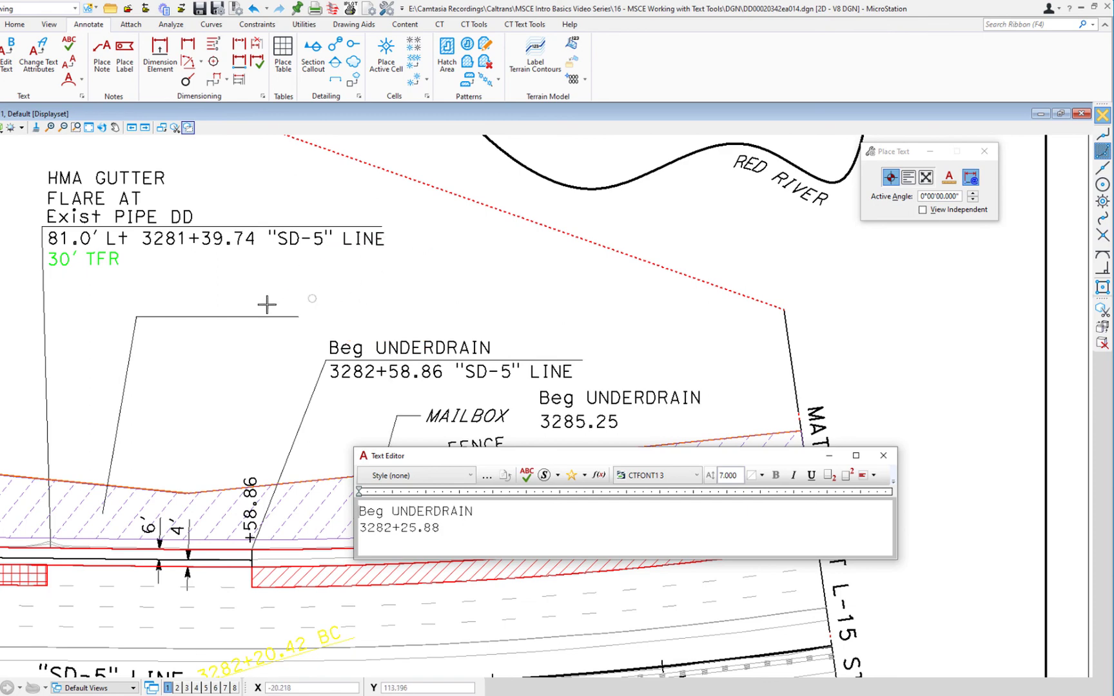
{"action": "left_click", "coordinate": [136, 317]}
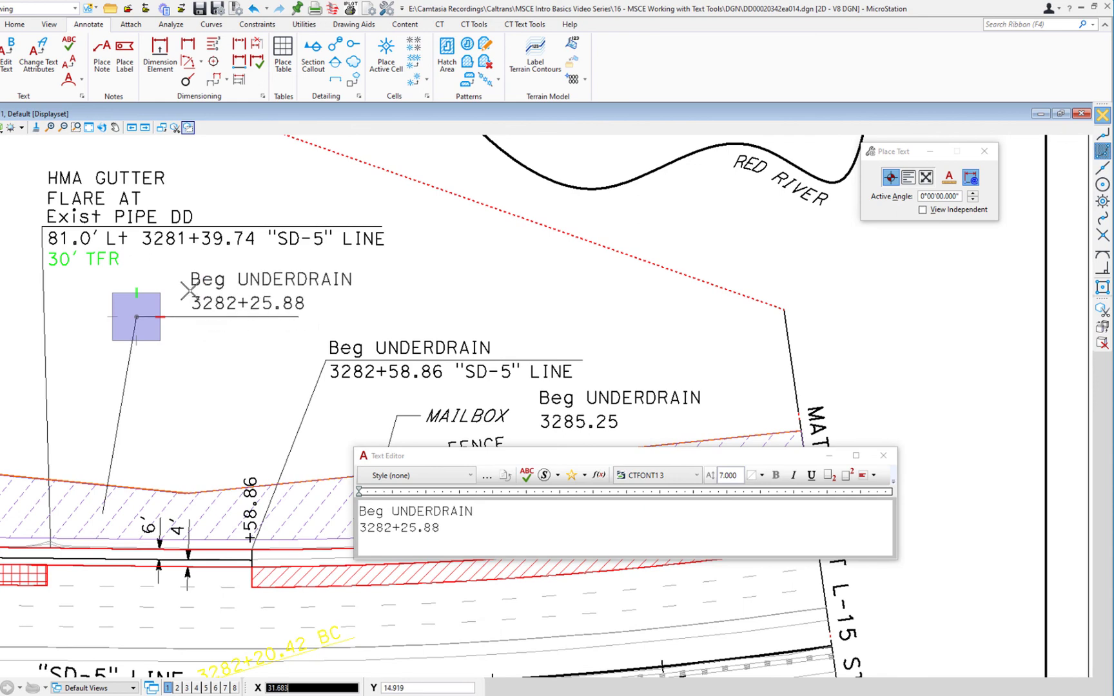
{"action": "left_click", "coordinate": [134, 315]}
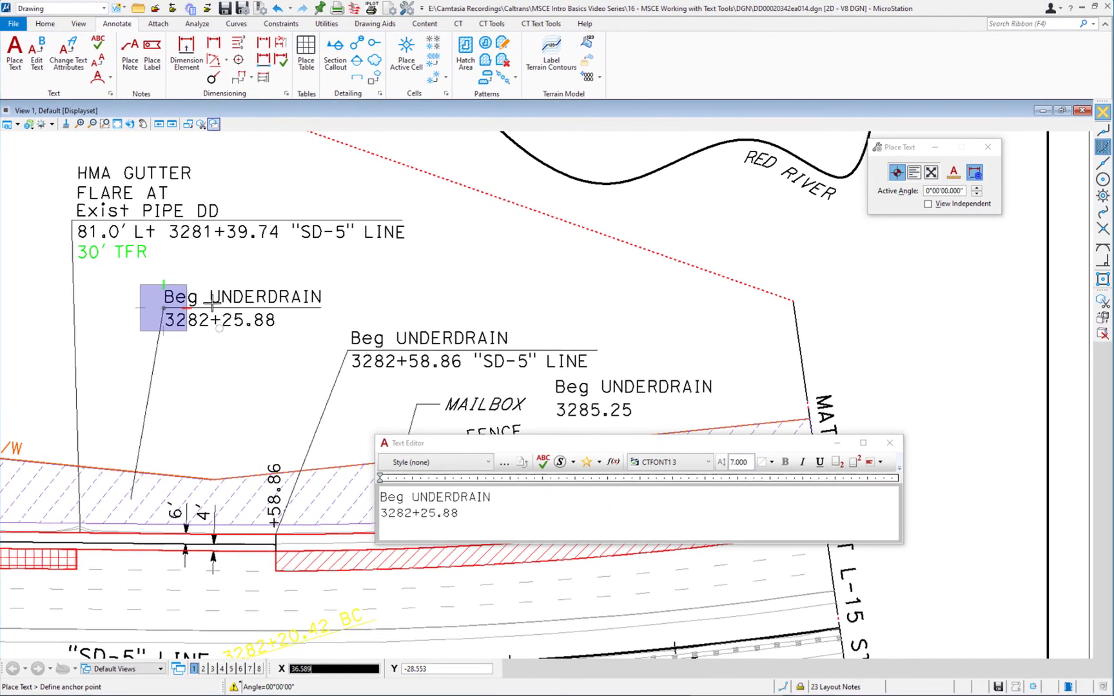
- Use Modify Element to shift the "3282+25.88" leader's horizontal segment up and to the right, then back toward its starting position
{"action": "left_click", "coordinate": [45, 23]}
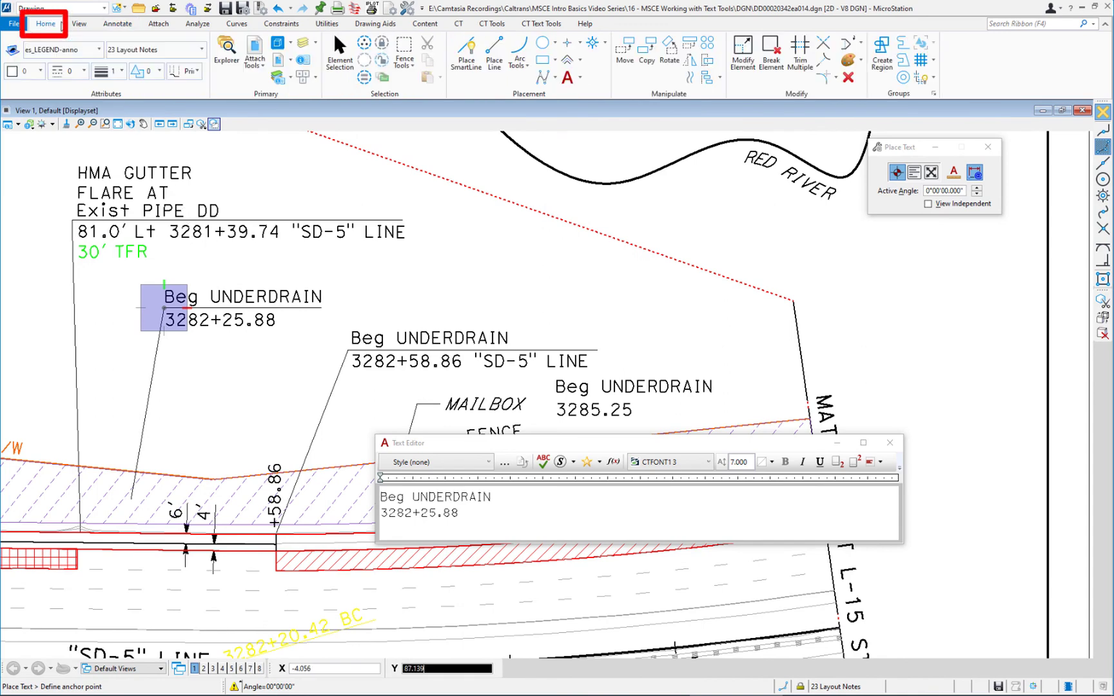
{"action": "left_click", "coordinate": [743, 62]}
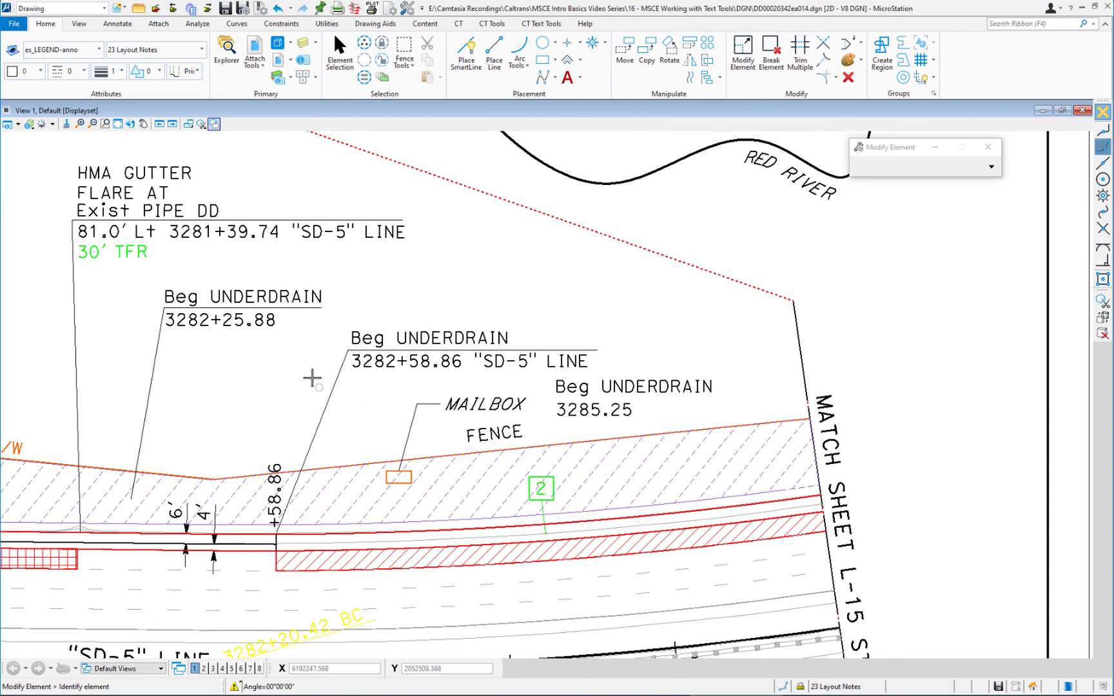
{"action": "left_click", "coordinate": [243, 304]}
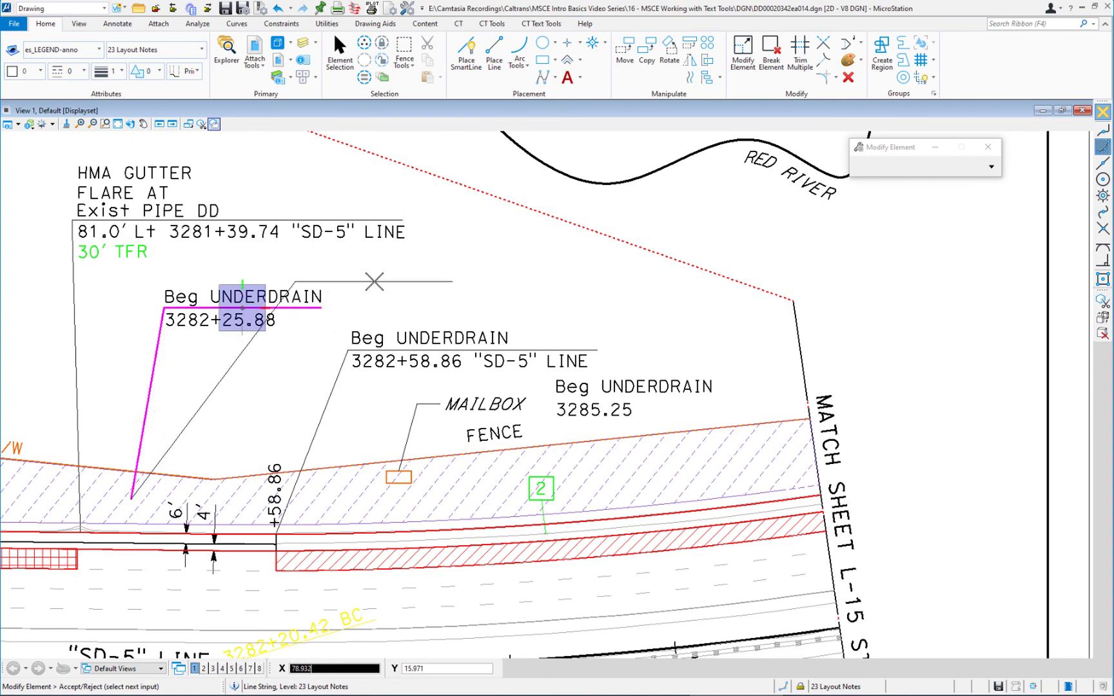
{"action": "left_click", "coordinate": [376, 281]}
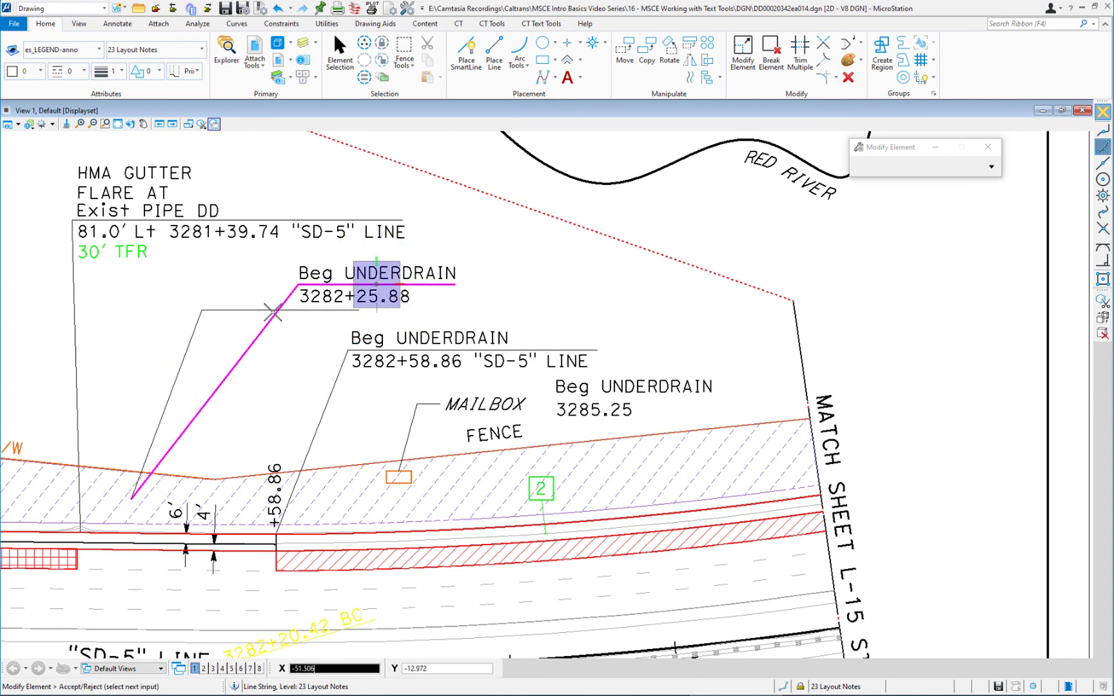
{"action": "key", "text": "ctrl+z"}
- Stretch the free end of the "3282+25.88" leader's horizontal line to the right, then shorten it to just past "UNDERDRAIN"
{"action": "left_click", "coordinate": [336, 318]}
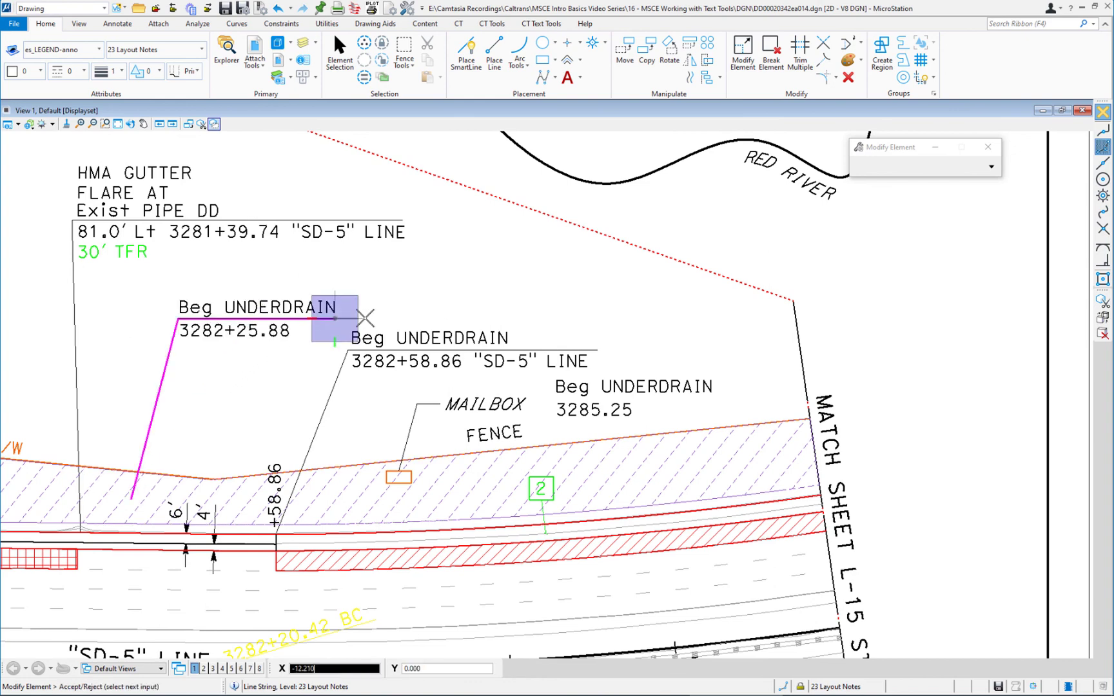
{"action": "right_click", "coordinate": [393, 320]}
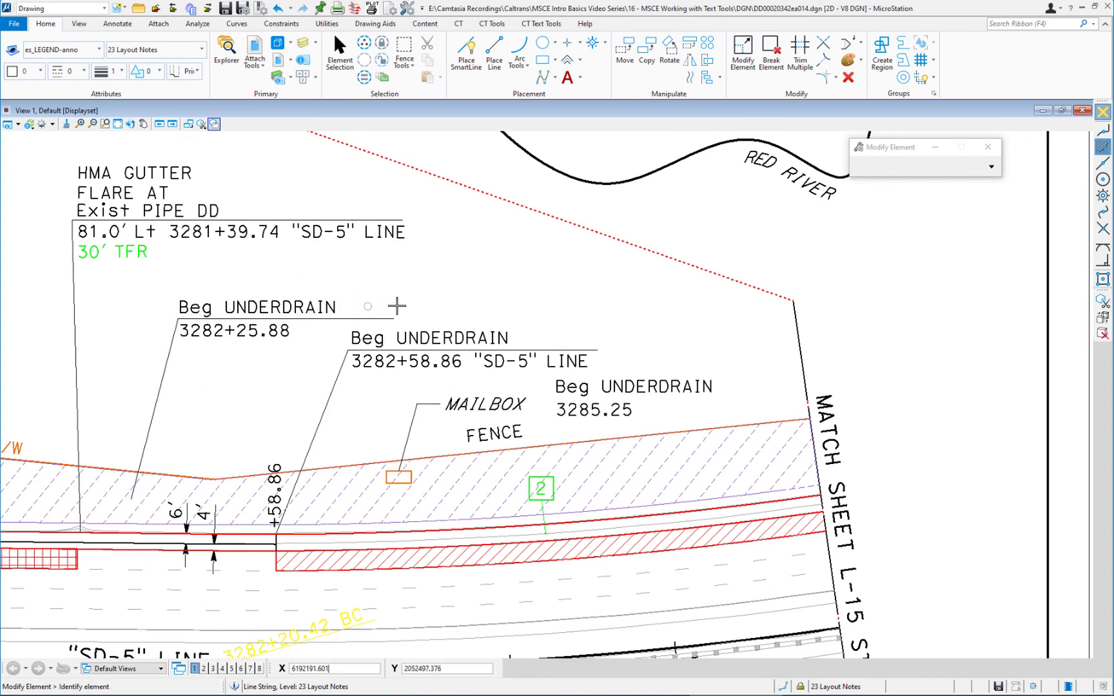
{"action": "left_click", "coordinate": [392, 318]}
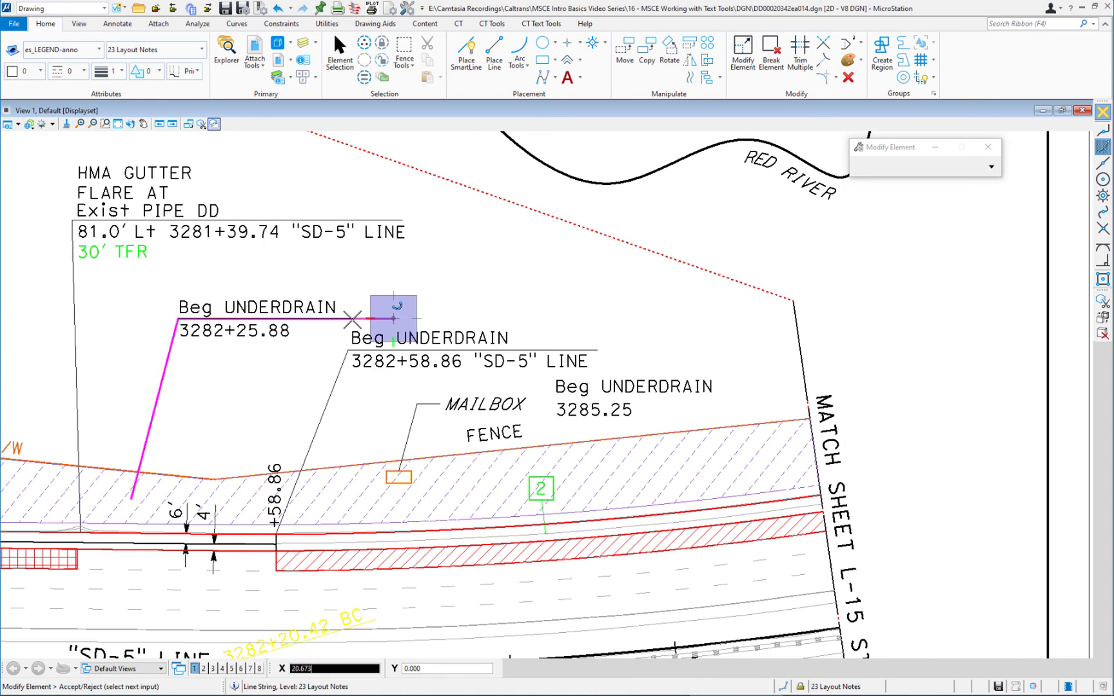
{"action": "right_click", "coordinate": [393, 318]}
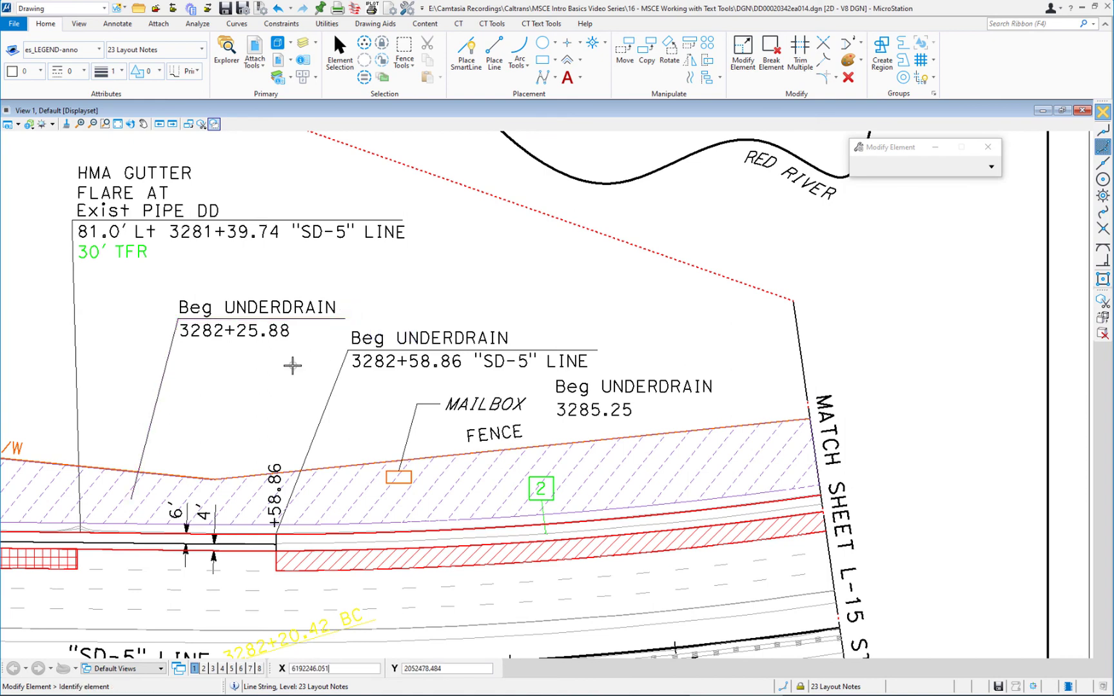
- Move the "3282+25.88" leader's horizontal segment up and left below "30' TFR", then right to just above the neighbouring "3282+58.86" note
{"action": "left_click", "coordinate": [263, 317]}
{"action": "left_click", "coordinate": [209, 285]}
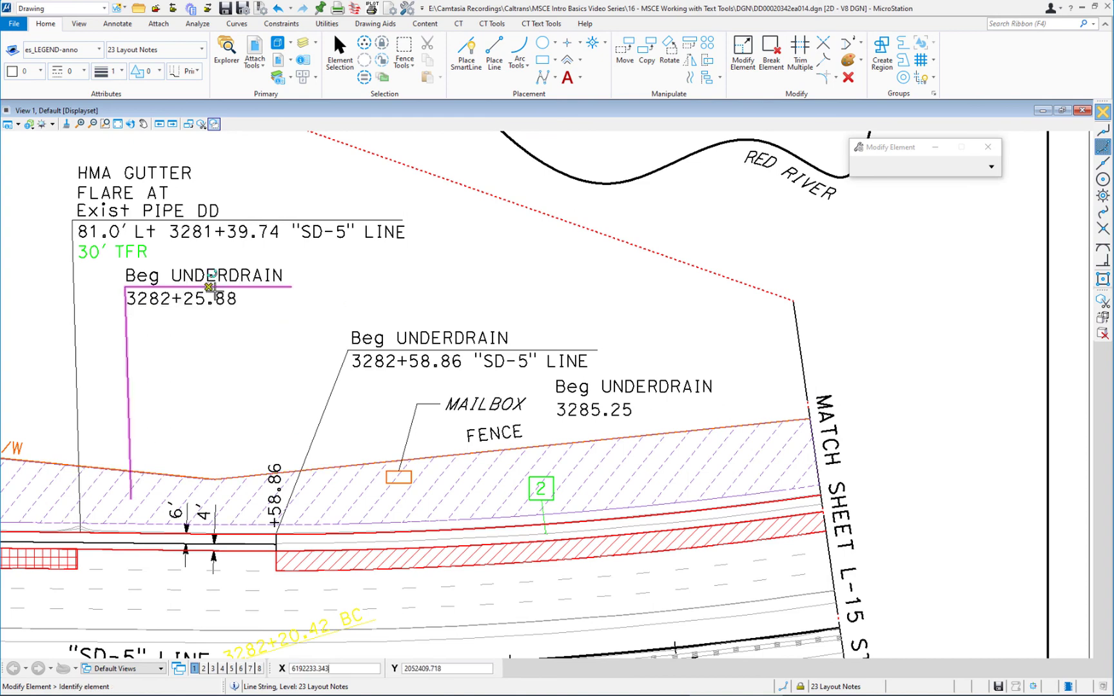
{"action": "left_click", "coordinate": [198, 288]}
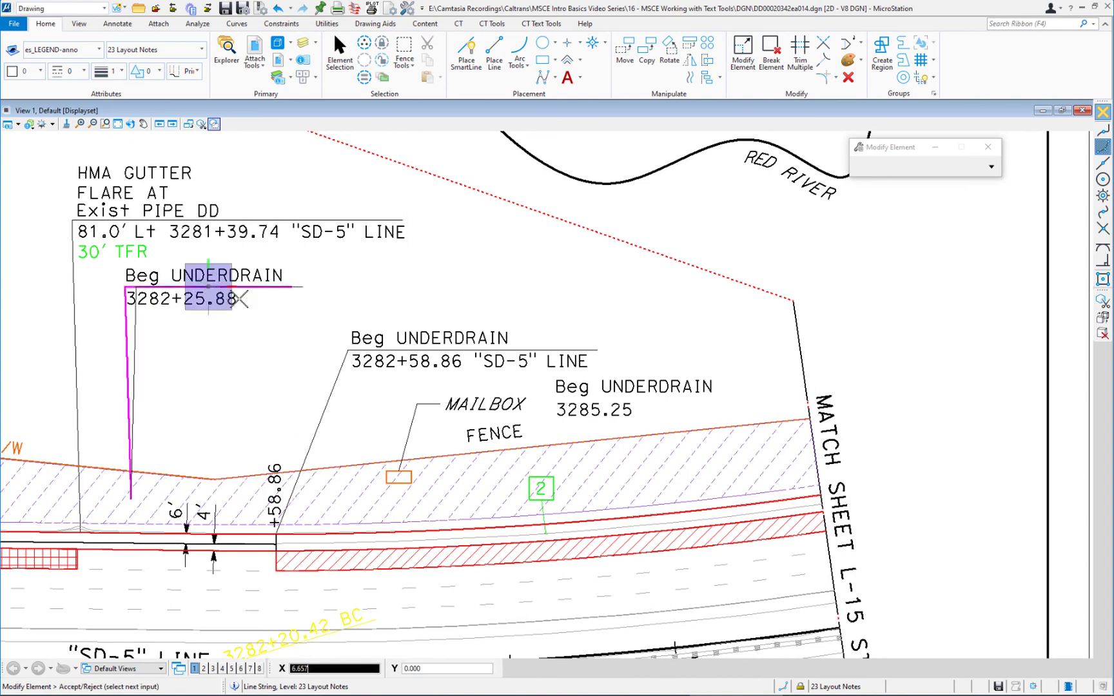
{"action": "left_click", "coordinate": [292, 306]}
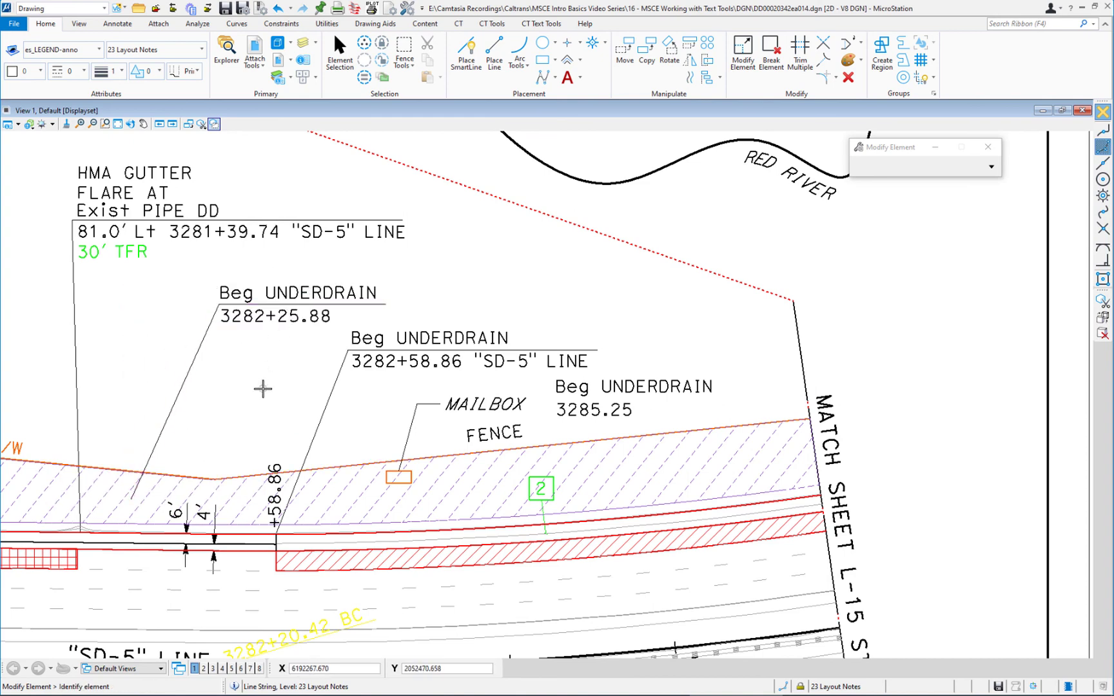